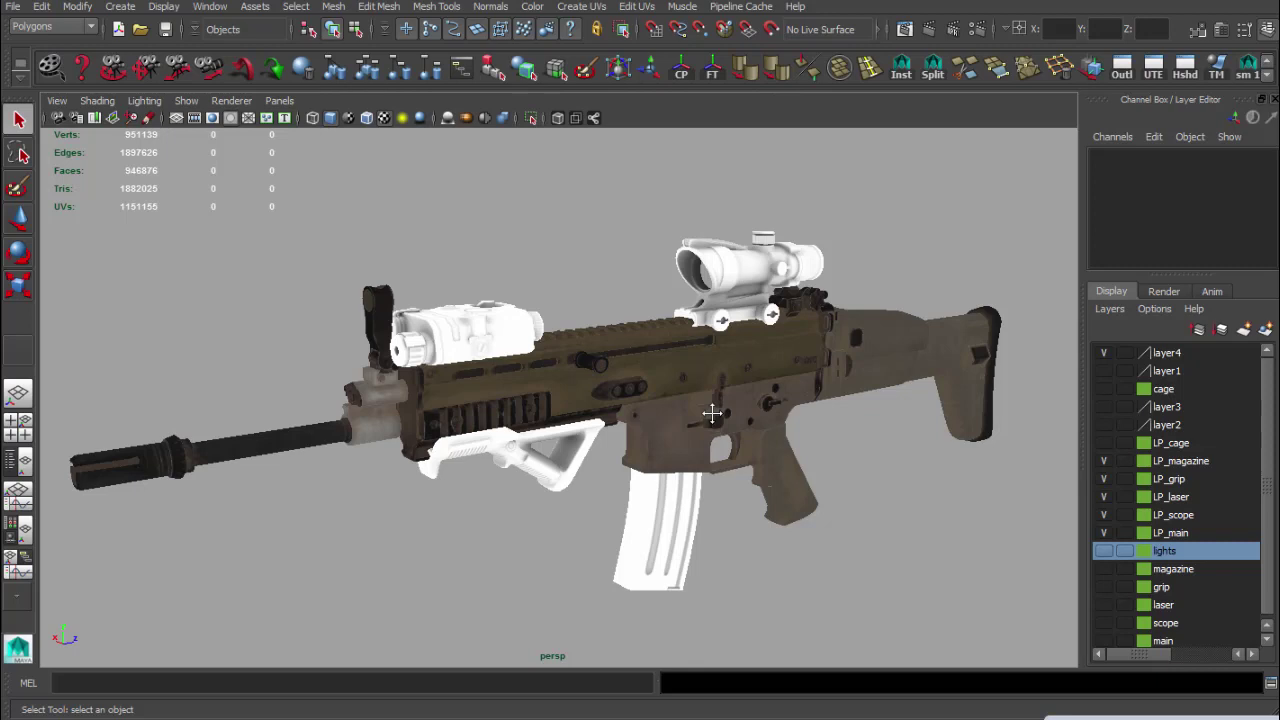
Examine the textured rifle and its untextured white scope, laser, grip and magazine from several angles under flat lighting.
{"action": "left_click_drag", "start_coordinate": [714, 403], "coordinate": [490, 370]}
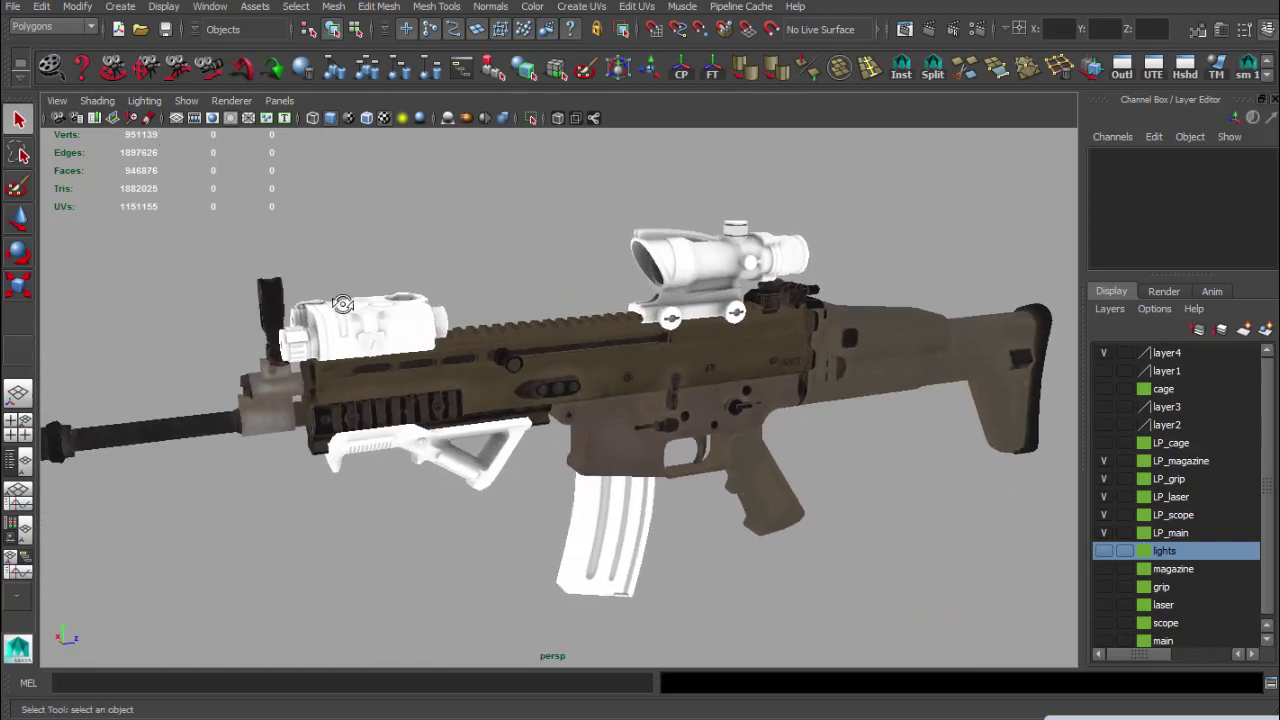
{"action": "left_click_drag", "start_coordinate": [343, 304], "coordinate": [500, 325]}
{"action": "left_click", "coordinate": [143, 103]}
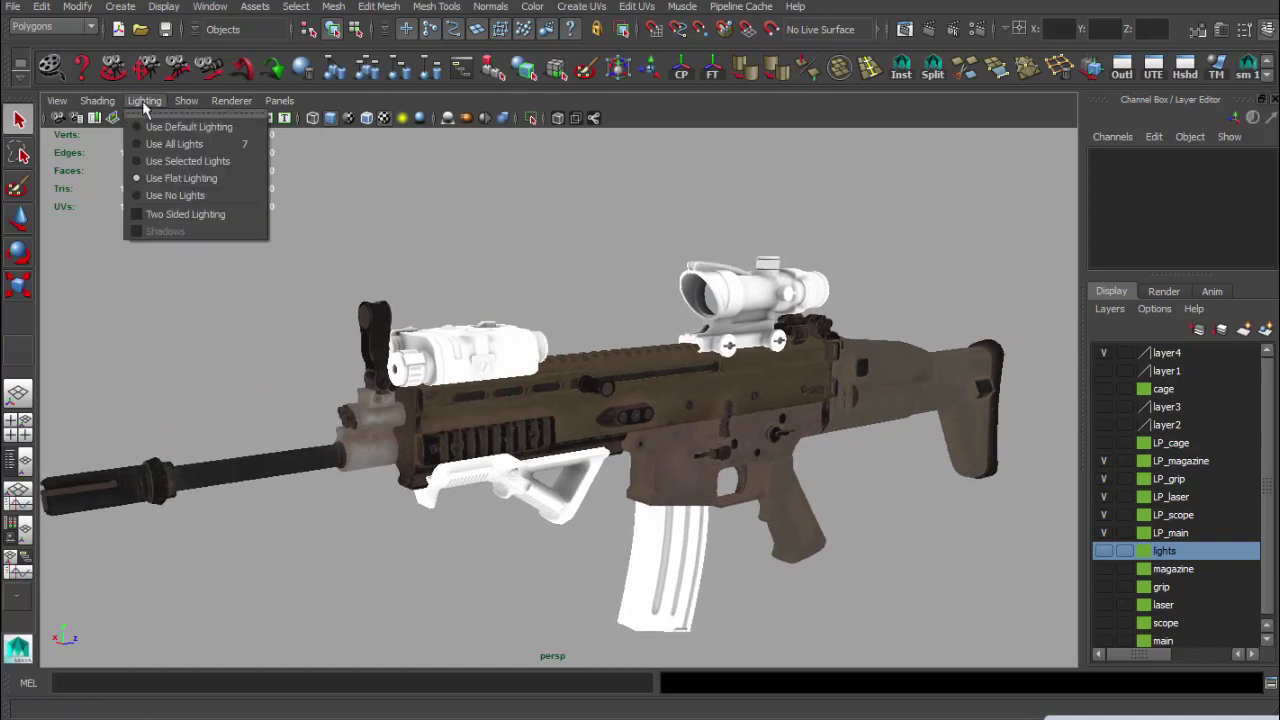
{"action": "left_click", "coordinate": [172, 181]}
{"action": "left_click_drag", "start_coordinate": [440, 375], "coordinate": [638, 378]}
{"action": "left_click_drag", "start_coordinate": [622, 235], "coordinate": [472, 300]}
{"action": "left_click_drag", "start_coordinate": [633, 380], "coordinate": [215, 328]}
{"action": "left_click_drag", "start_coordinate": [531, 326], "coordinate": [588, 348]}
{"action": "left_click_drag", "start_coordinate": [588, 348], "coordinate": [582, 313]}
{"action": "left_click", "coordinate": [466, 414]}
{"action": "left_click_drag", "start_coordinate": [466, 415], "coordinate": [523, 462]}
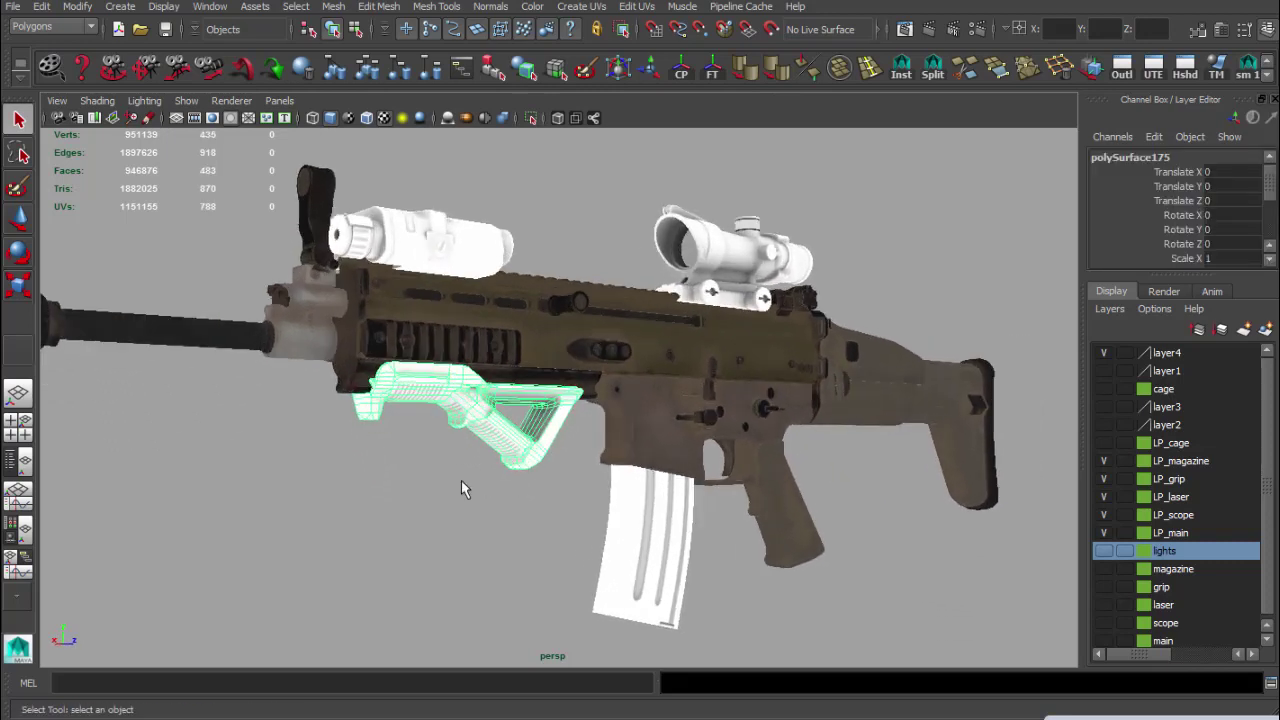
{"action": "left_click", "coordinate": [461, 481]}
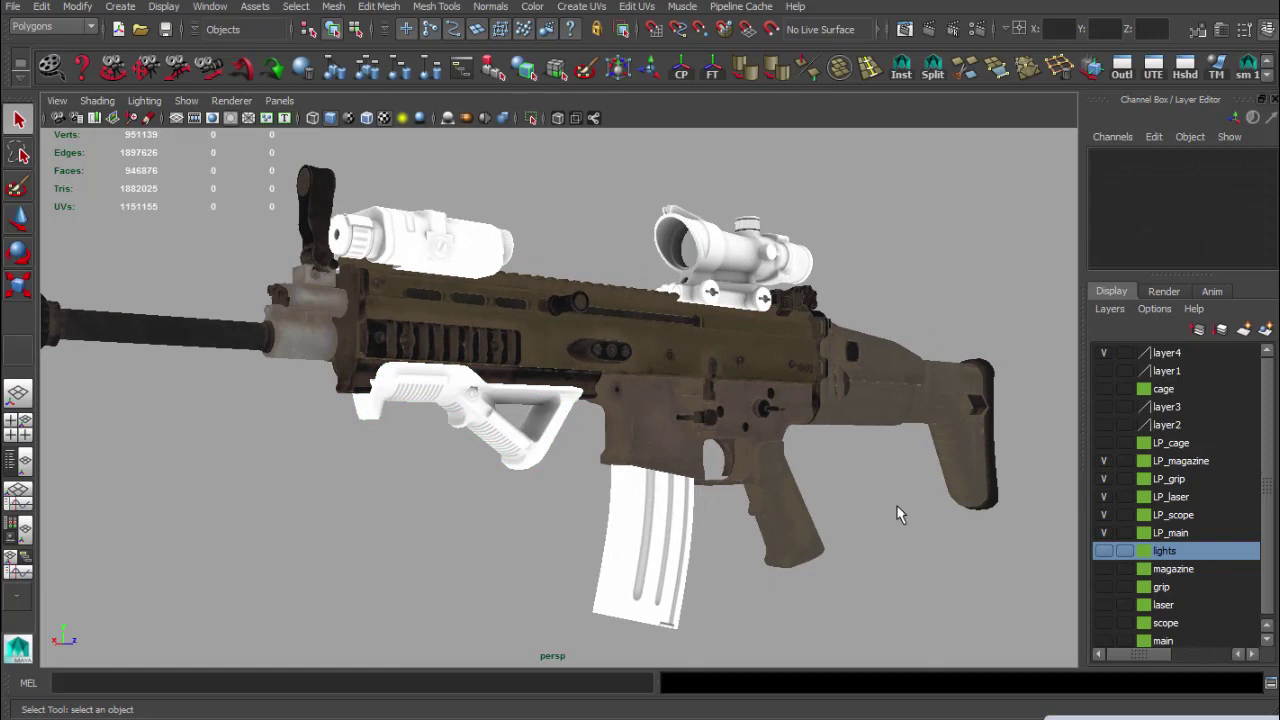
{"action": "left_click_drag", "start_coordinate": [750, 402], "coordinate": [693, 403]}
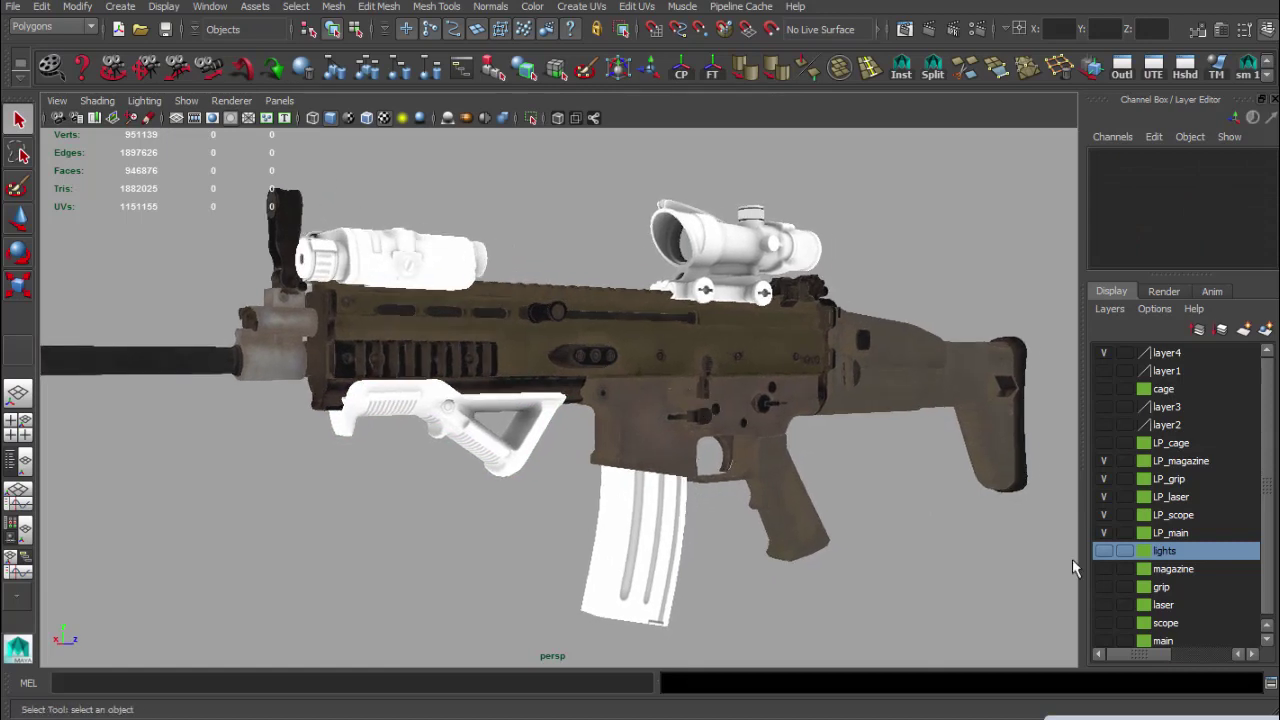
Hide the LP_scope, LP_laser, LP_grip and LP_magazine layers, leaving only the main rifle body displayed.
{"action": "left_click", "coordinate": [1104, 514]}
{"action": "left_click", "coordinate": [1104, 497]}
{"action": "left_click", "coordinate": [1104, 479]}
{"action": "left_click", "coordinate": [1104, 461]}
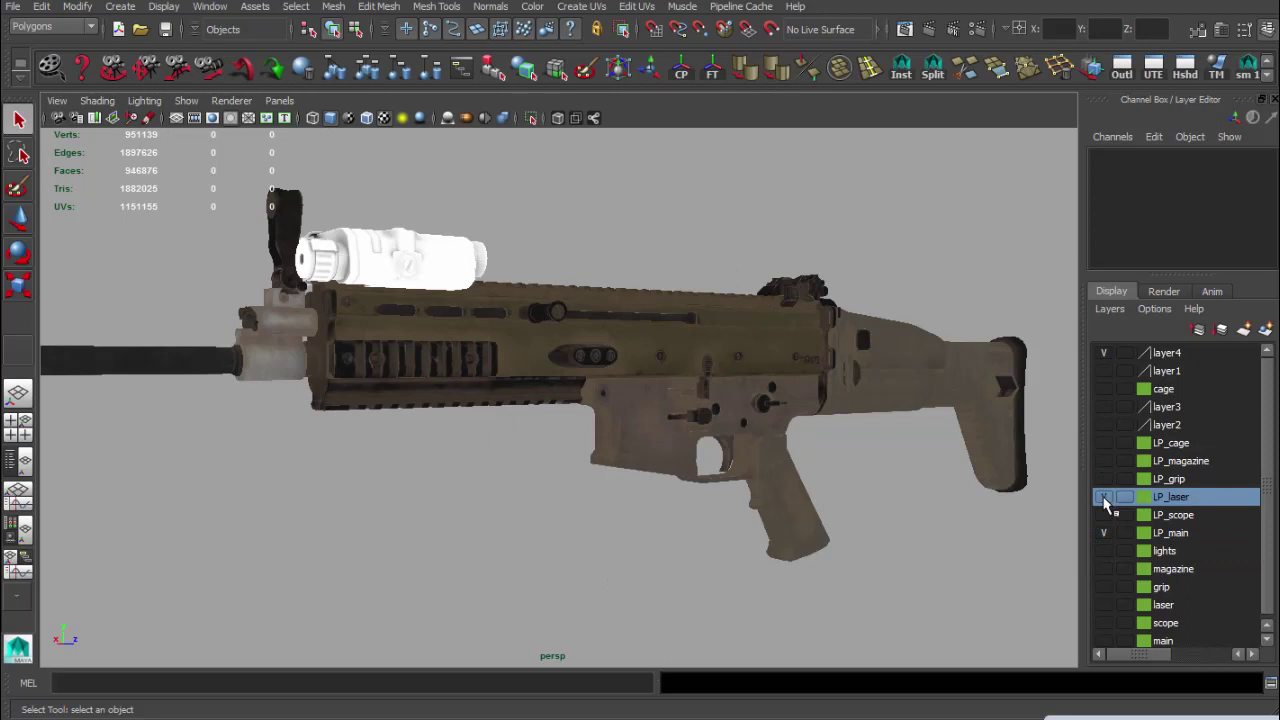
{"action": "left_click", "coordinate": [1104, 497]}
Examine the texture on both sides of the rifle body up close, including the receiver, rail and handle.
{"action": "left_click_drag", "start_coordinate": [780, 450], "coordinate": [550, 372]}
{"action": "left_click_drag", "start_coordinate": [754, 394], "coordinate": [637, 389]}
{"action": "scroll", "coordinate": [628, 378], "scroll_direction": "up", "scroll_amount": 2}
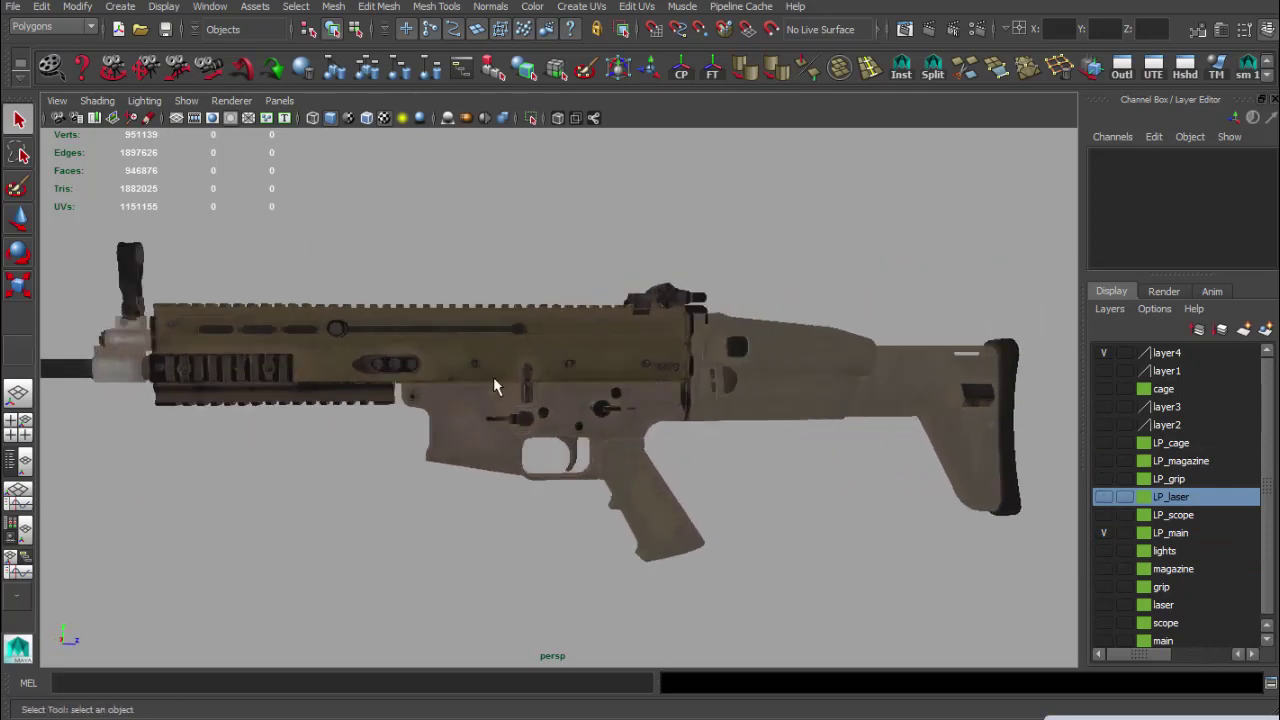
{"action": "left_click_drag", "start_coordinate": [494, 386], "coordinate": [613, 380]}
{"action": "mouse_move", "coordinate": [712, 424]}
{"action": "left_mouse_down"}
{"action": "mouse_move", "coordinate": [610, 405]}
{"action": "mouse_move", "coordinate": [680, 429]}
{"action": "mouse_move", "coordinate": [650, 412]}
{"action": "mouse_move", "coordinate": [720, 414]}
{"action": "left_mouse_up"}
{"action": "left_click_drag", "start_coordinate": [600, 420], "coordinate": [657, 397]}
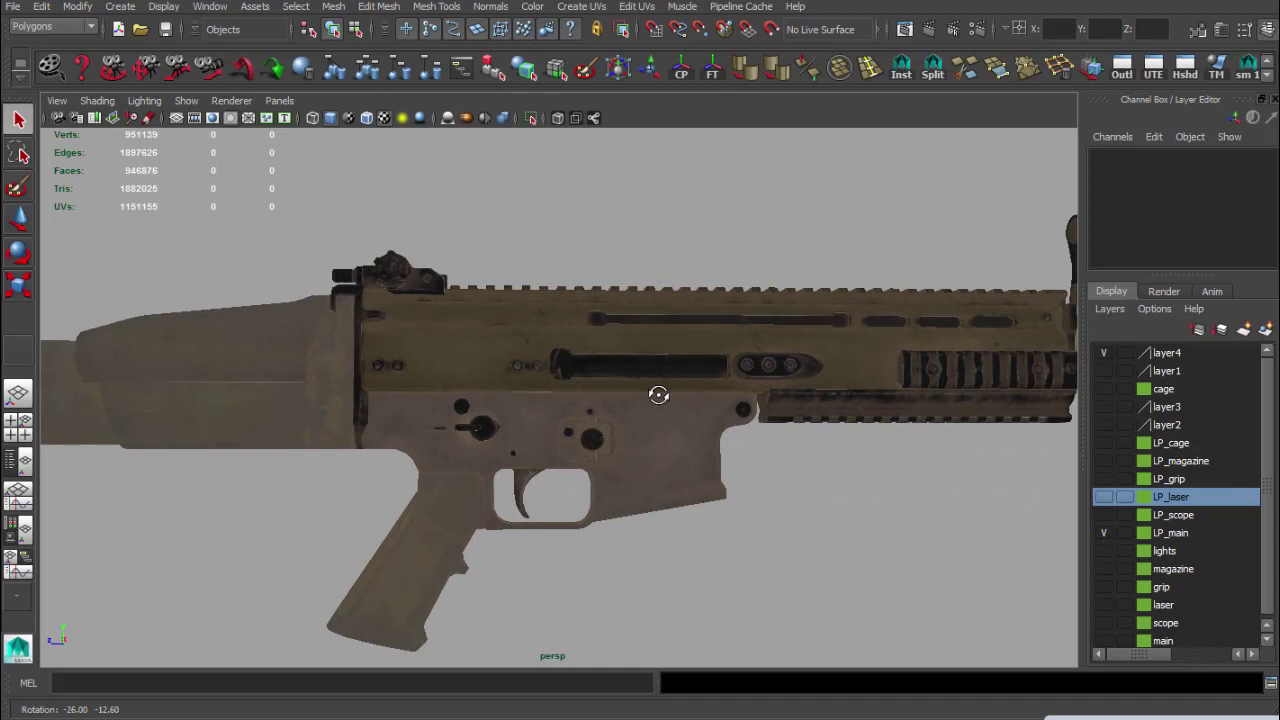
{"action": "left_click_drag", "start_coordinate": [490, 399], "coordinate": [655, 408]}
{"action": "left_click_drag", "start_coordinate": [650, 412], "coordinate": [617, 420]}
{"action": "left_click_drag", "start_coordinate": [830, 416], "coordinate": [577, 420]}
Compare how the rifle's texture edges look from far away and from close range.
{"action": "scroll", "coordinate": [500, 371], "scroll_direction": "down", "scroll_amount": 5}
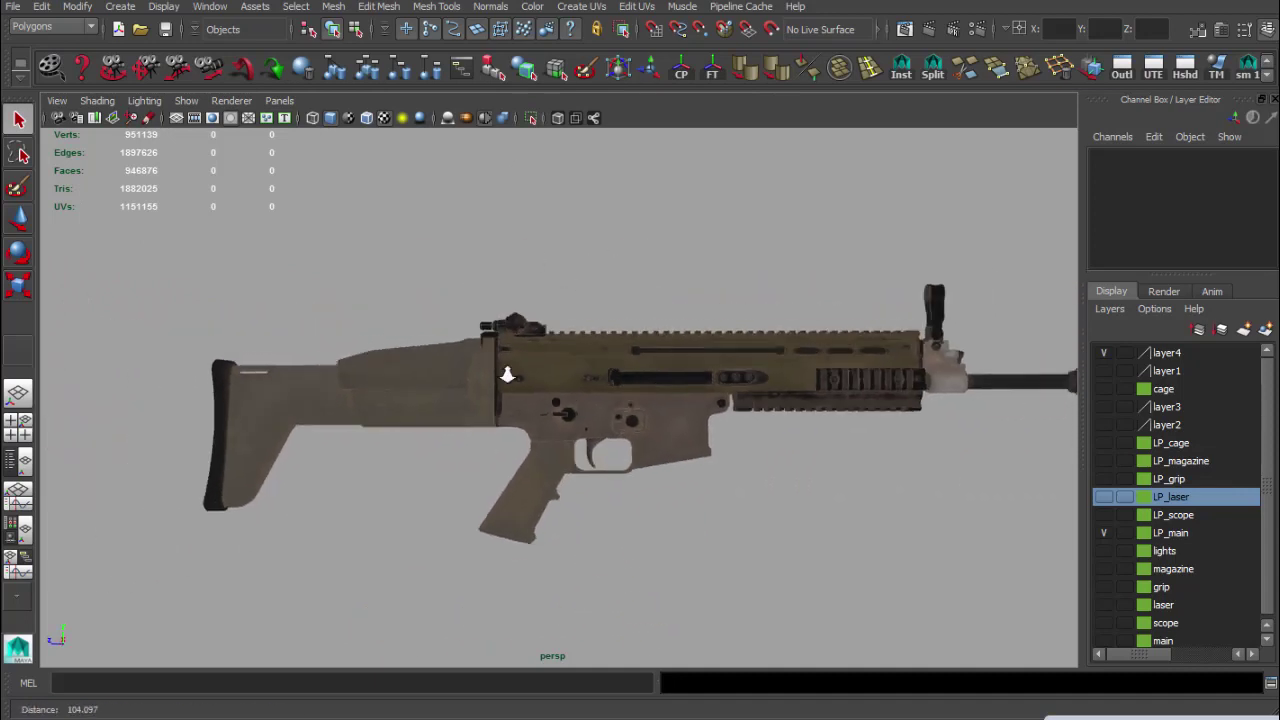
{"action": "left_click_drag", "start_coordinate": [500, 371], "coordinate": [464, 368]}
{"action": "left_click_drag", "start_coordinate": [604, 404], "coordinate": [551, 414]}
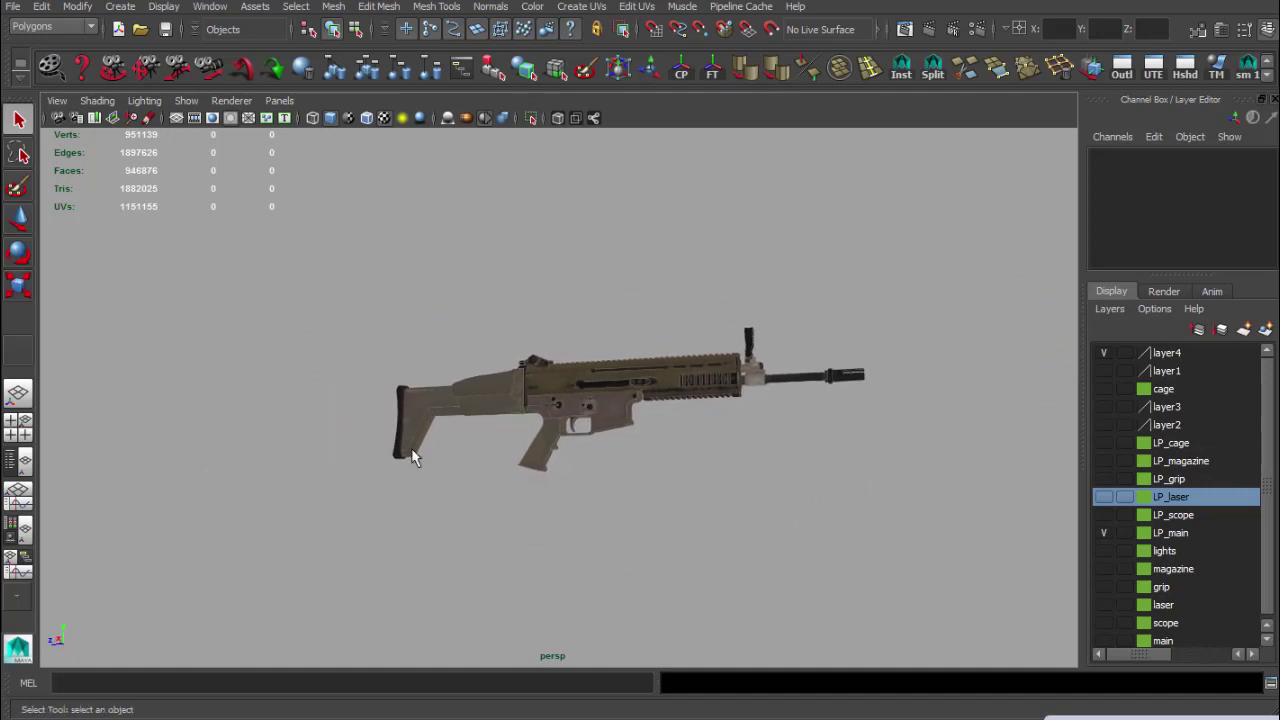
{"action": "scroll", "coordinate": [477, 426], "scroll_direction": "up", "scroll_amount": 3}
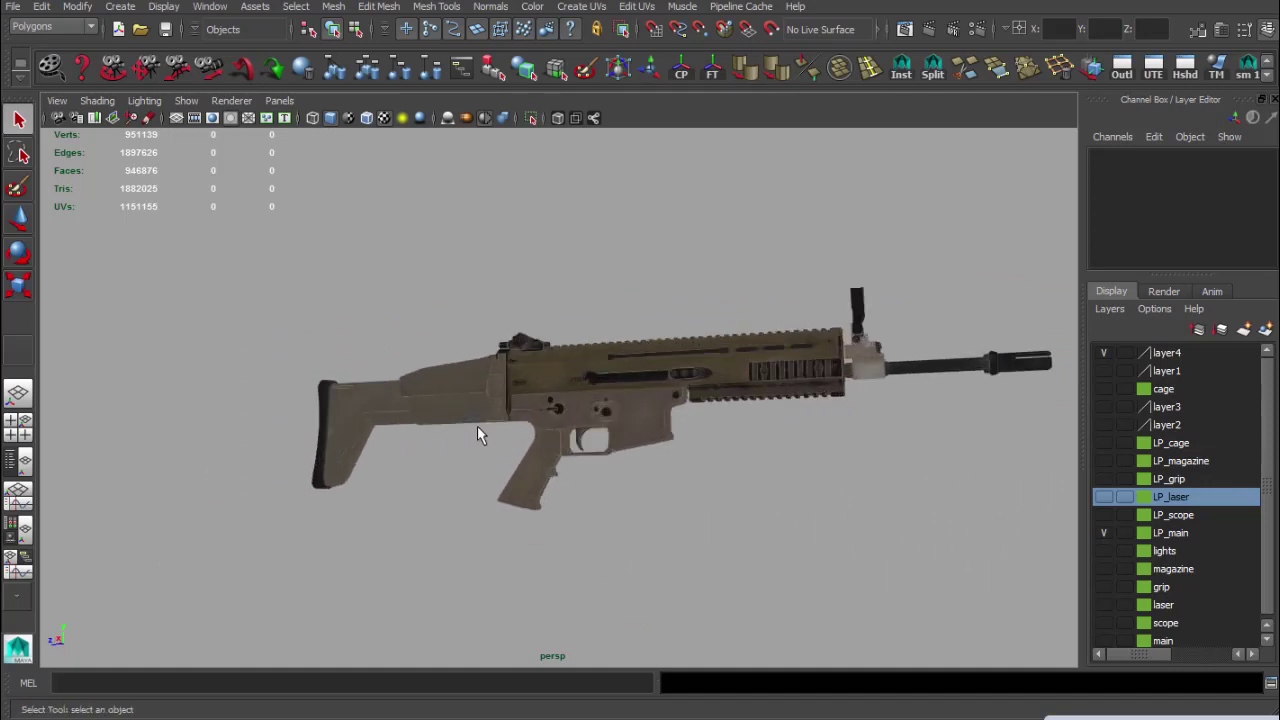
{"action": "scroll", "coordinate": [477, 426], "scroll_direction": "down", "scroll_amount": 3}
{"action": "left_click_drag", "start_coordinate": [477, 426], "coordinate": [527, 399]}
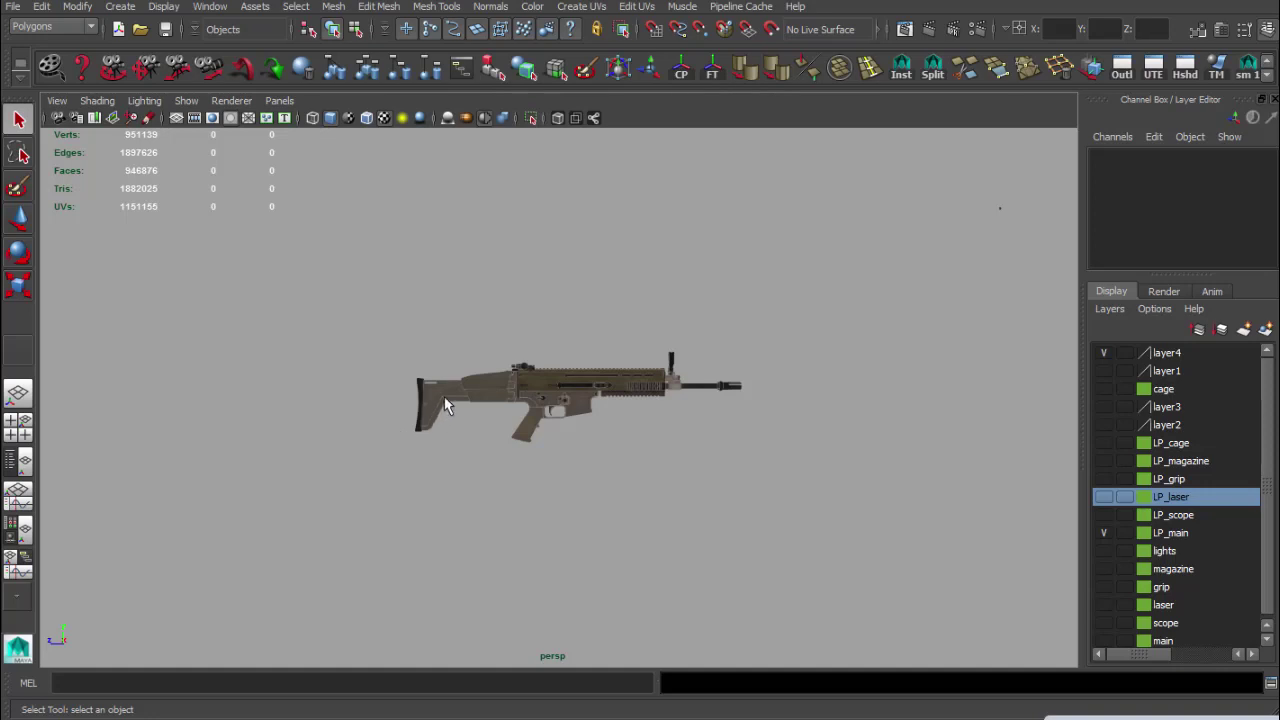
{"action": "left_click_drag", "start_coordinate": [440, 432], "coordinate": [667, 471]}
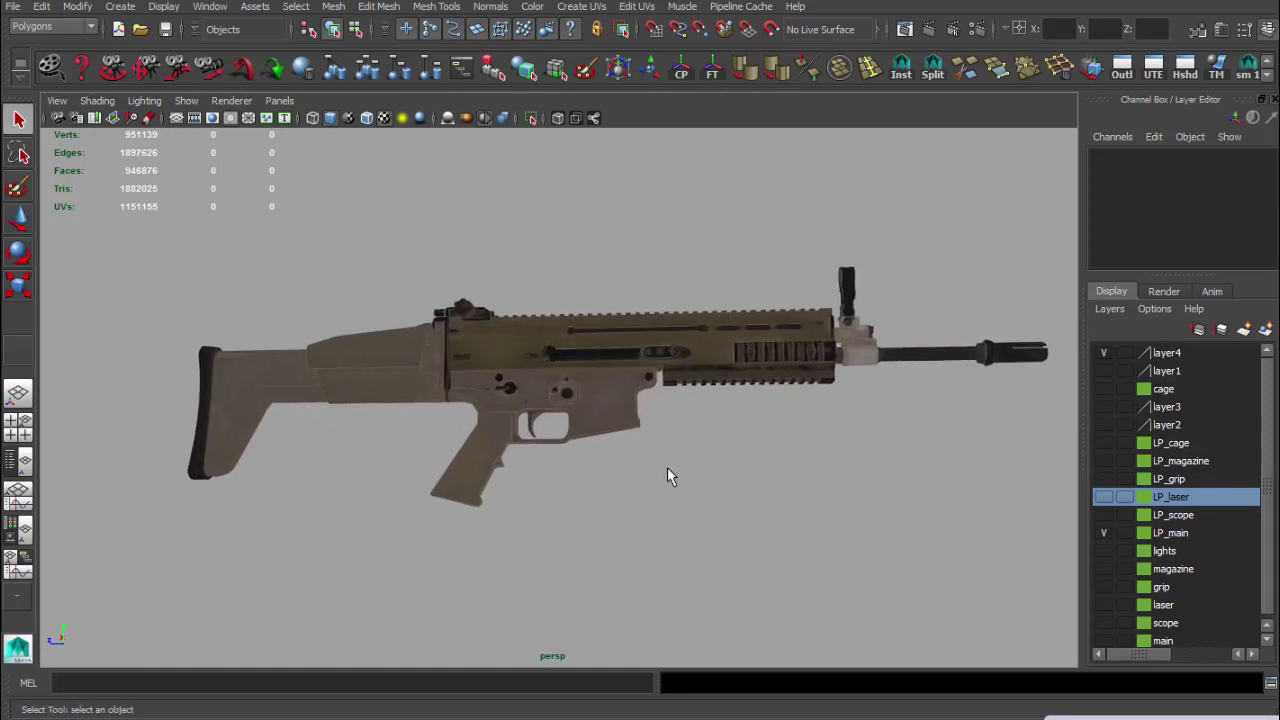
{"action": "left_click_drag", "start_coordinate": [519, 448], "coordinate": [643, 443]}
{"action": "scroll", "coordinate": [640, 437], "scroll_direction": "up", "scroll_amount": 10}
{"action": "scroll", "coordinate": [655, 445], "scroll_direction": "down", "scroll_amount": 2}
Switch to Photoshop, where the BaseMaterial [Albedo].psd texture is open.
{"action": "key", "text": "alt+Tab"}
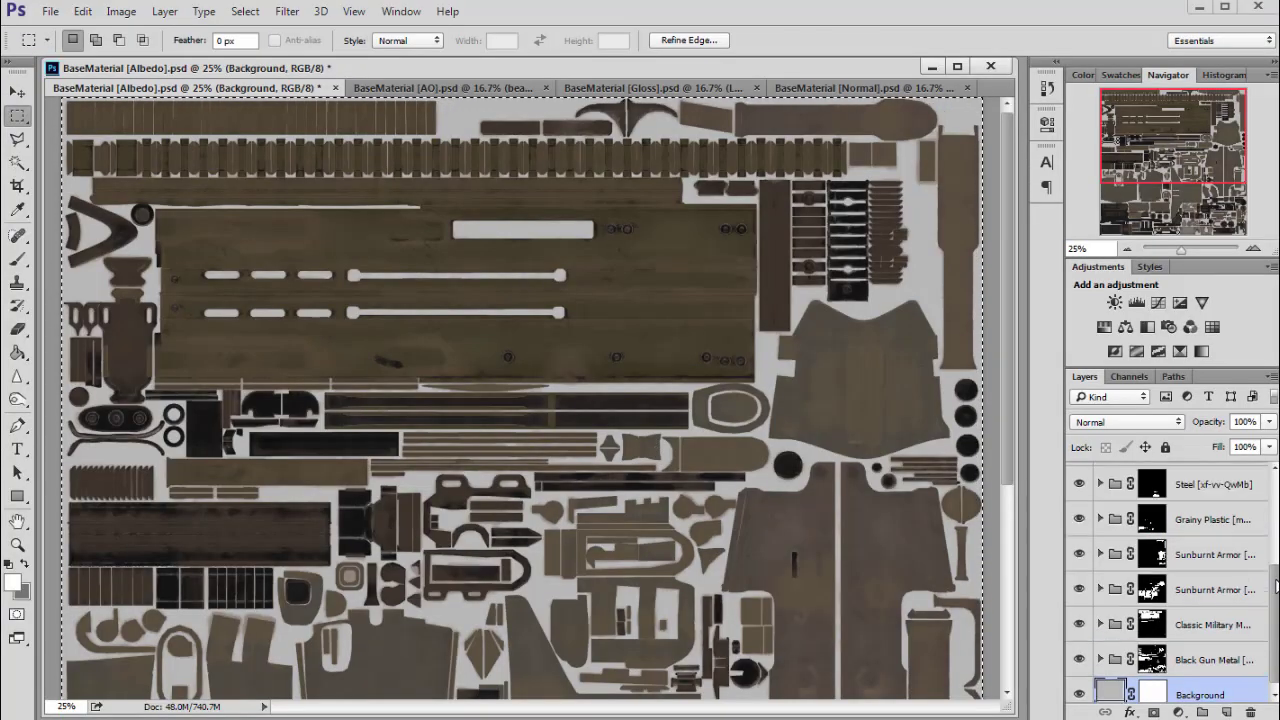
Try recolouring the Background fill layer to the dark brown 453f2c sampled from the rifle texture.
{"action": "double_click", "coordinate": [1110, 684]}
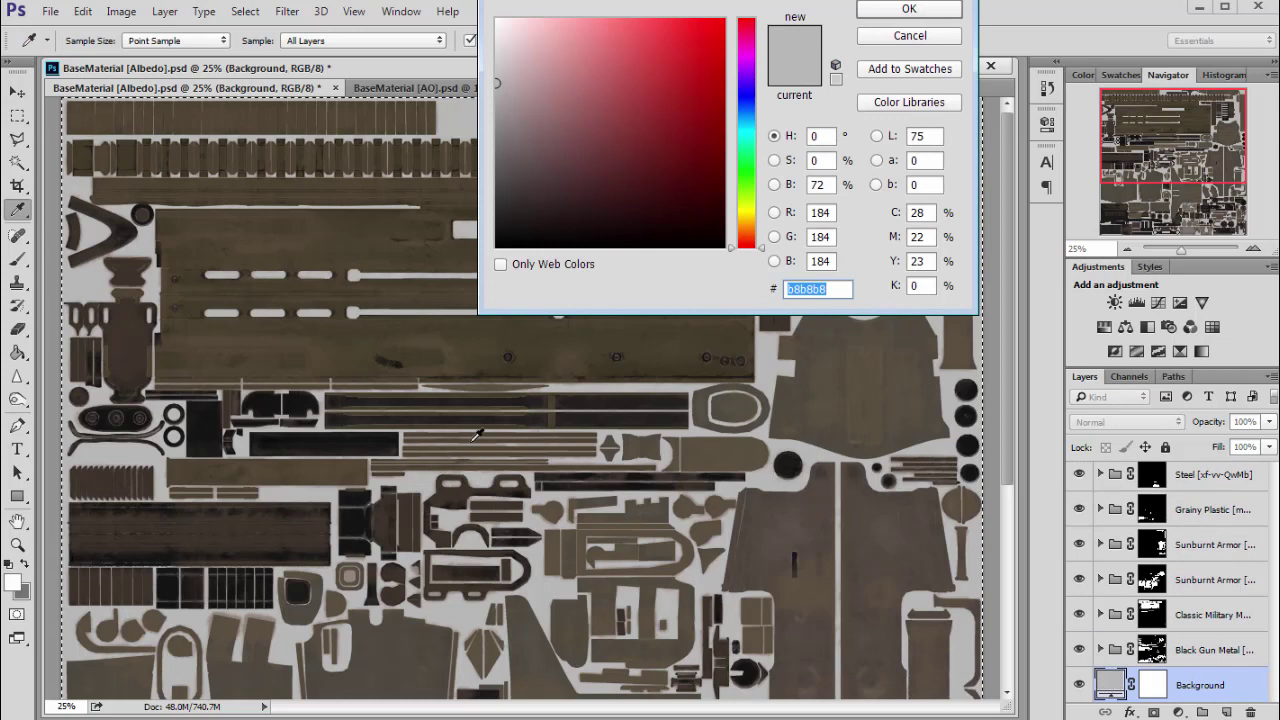
{"action": "left_click", "coordinate": [480, 334]}
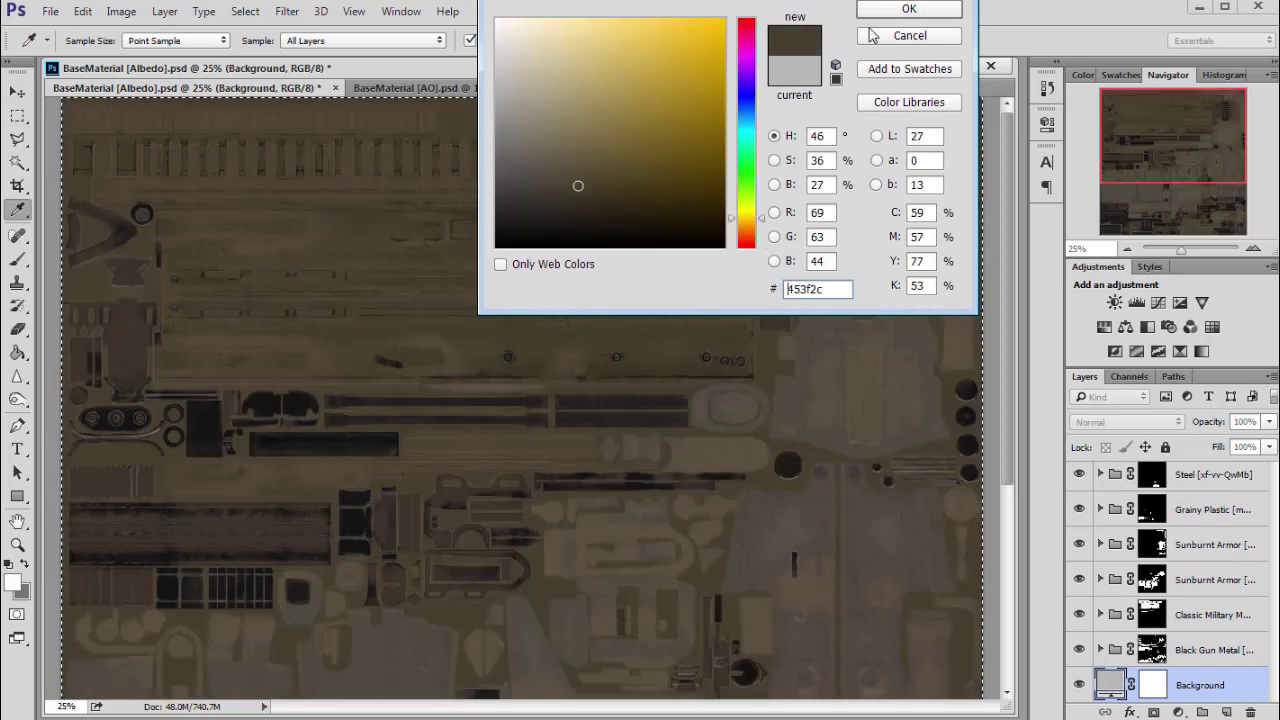
{"action": "left_click", "coordinate": [905, 12]}
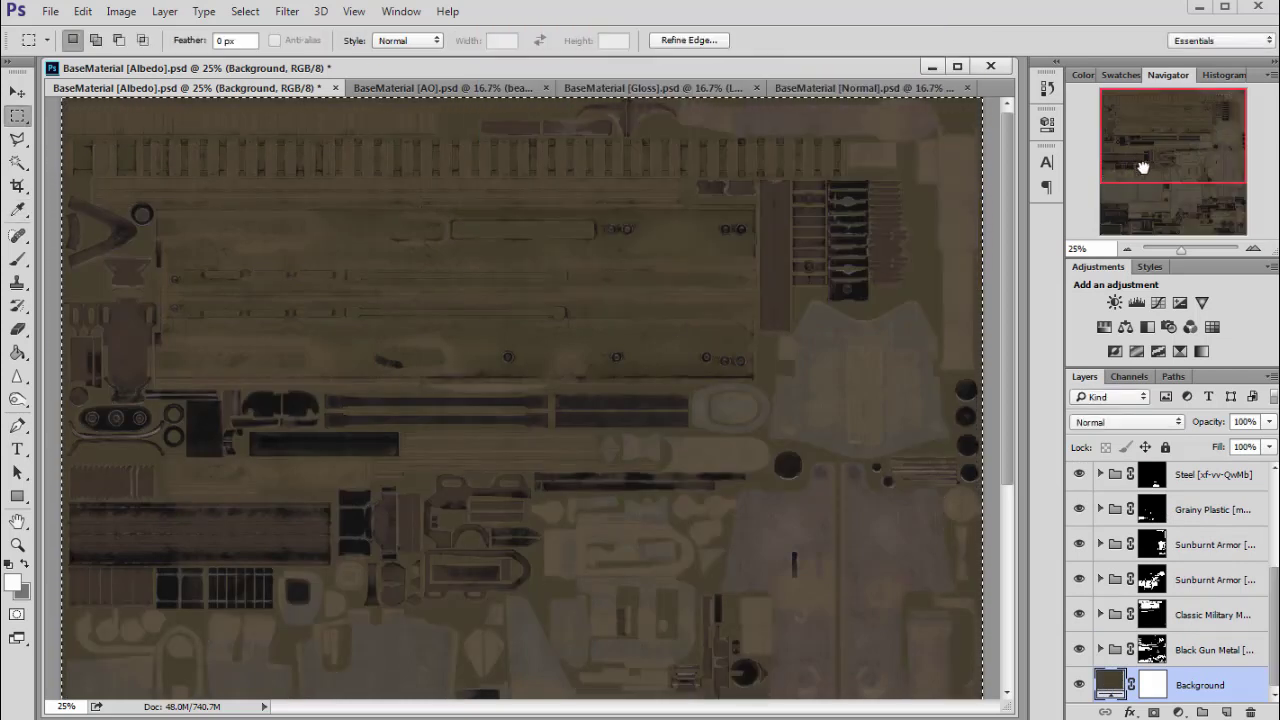
Look over the recoloured texture sheet and undo the Background layer's colour change.
{"action": "scroll", "coordinate": [558, 220], "scroll_direction": "down", "scroll_amount": 5}
{"action": "left_click_drag", "start_coordinate": [1145, 183], "coordinate": [1152, 122]}
{"action": "key", "text": "ctrl+z"}
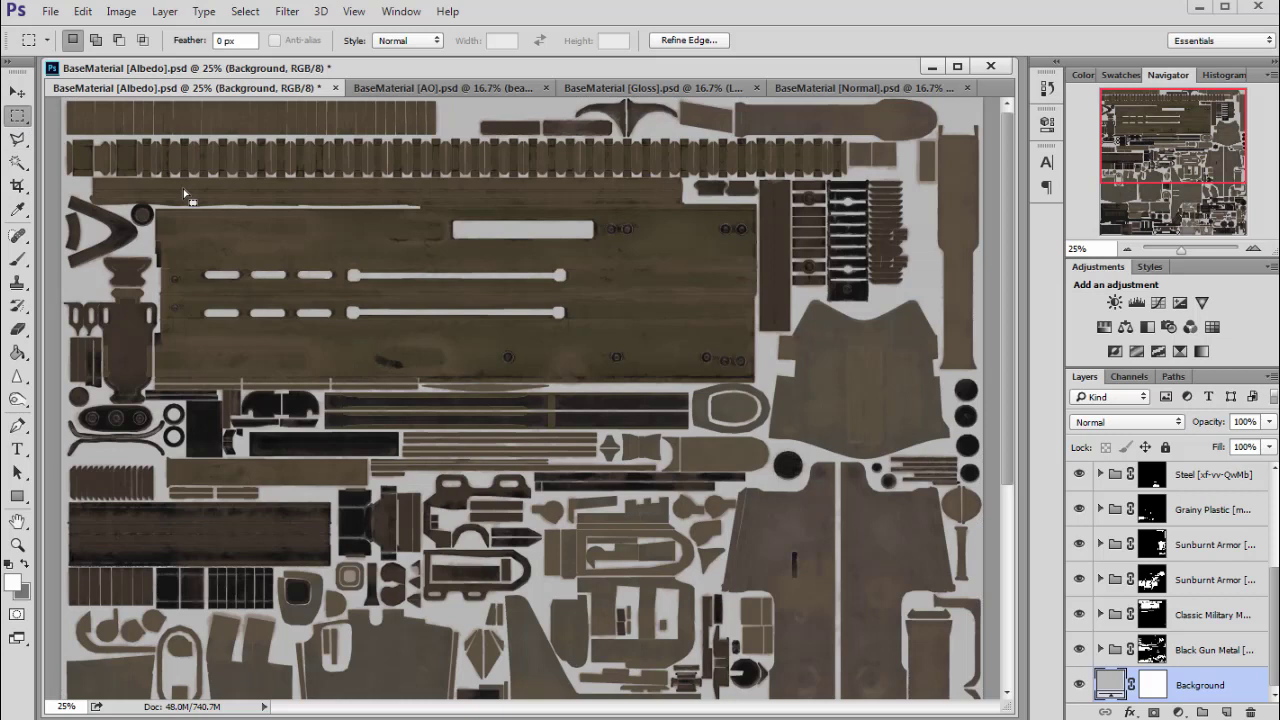
{"action": "left_click_drag", "start_coordinate": [1150, 155], "coordinate": [1185, 128]}
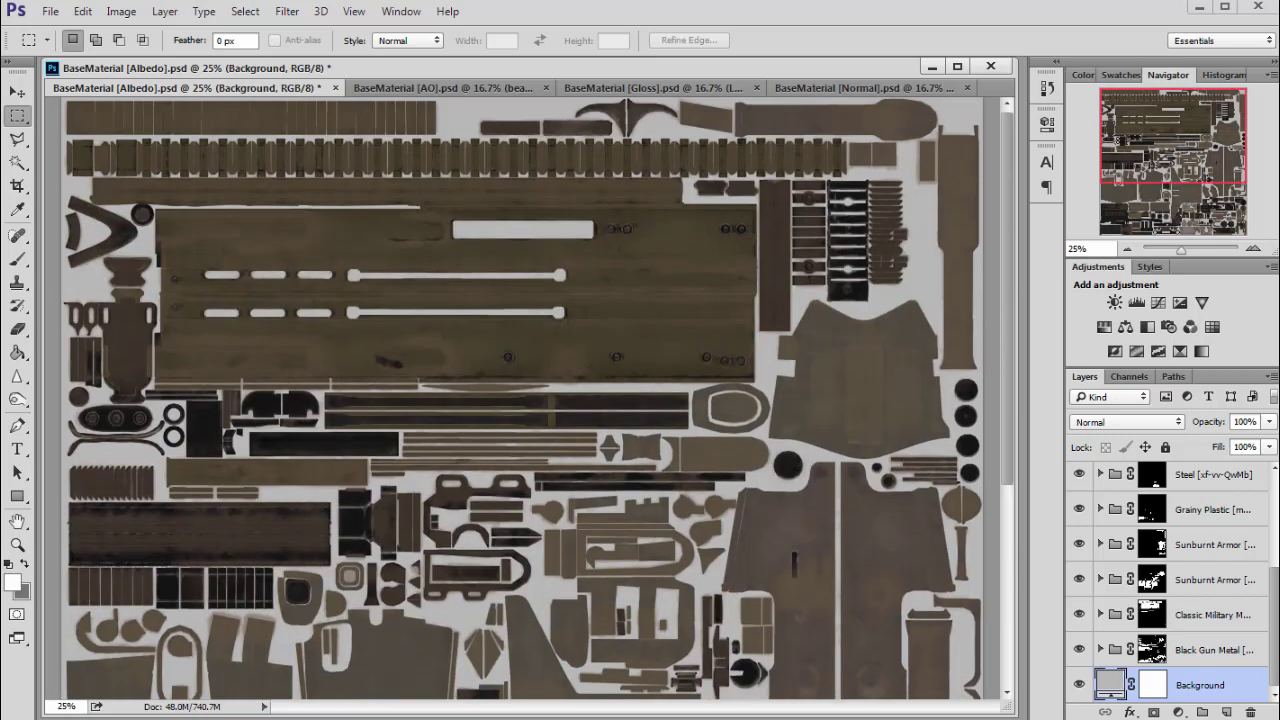
Load the masks of all material groups, from Black Gun Metal up to Steel, as one combined selection and check its coverage.
{"action": "left_click_drag", "start_coordinate": [1278, 586], "coordinate": [1278, 585]}
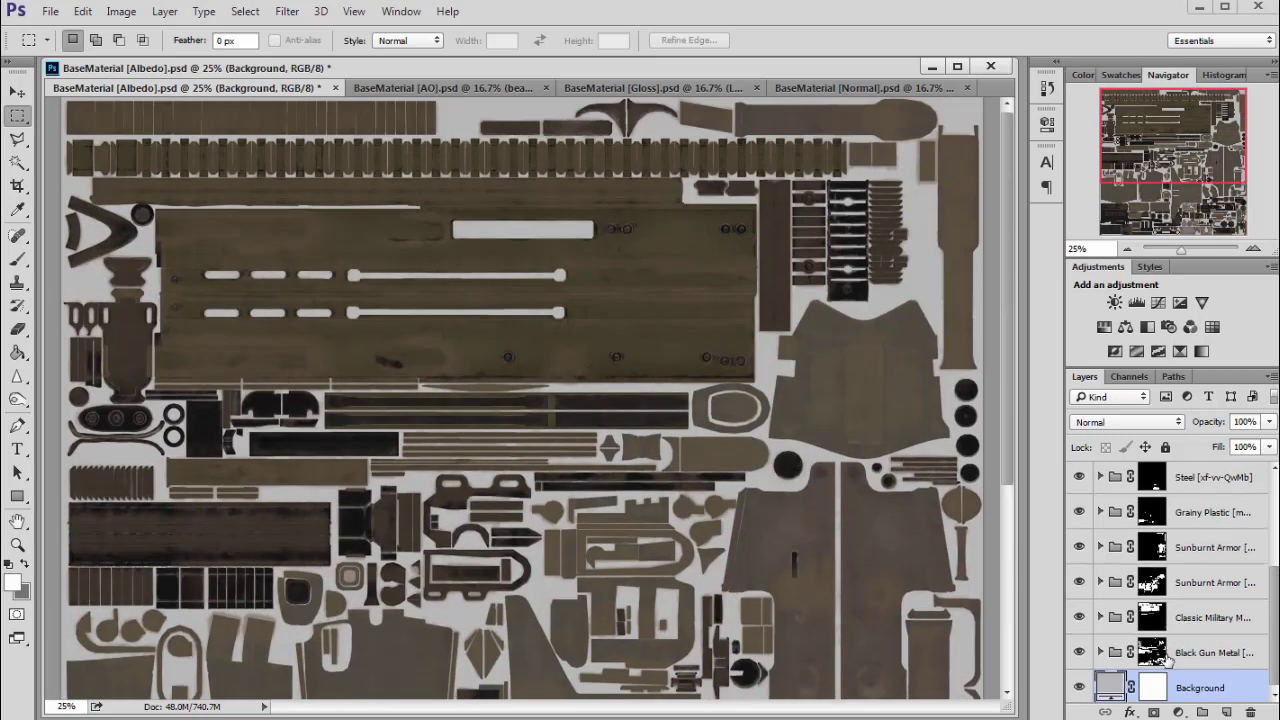
{"action": "left_click", "coordinate": [1155, 656]}
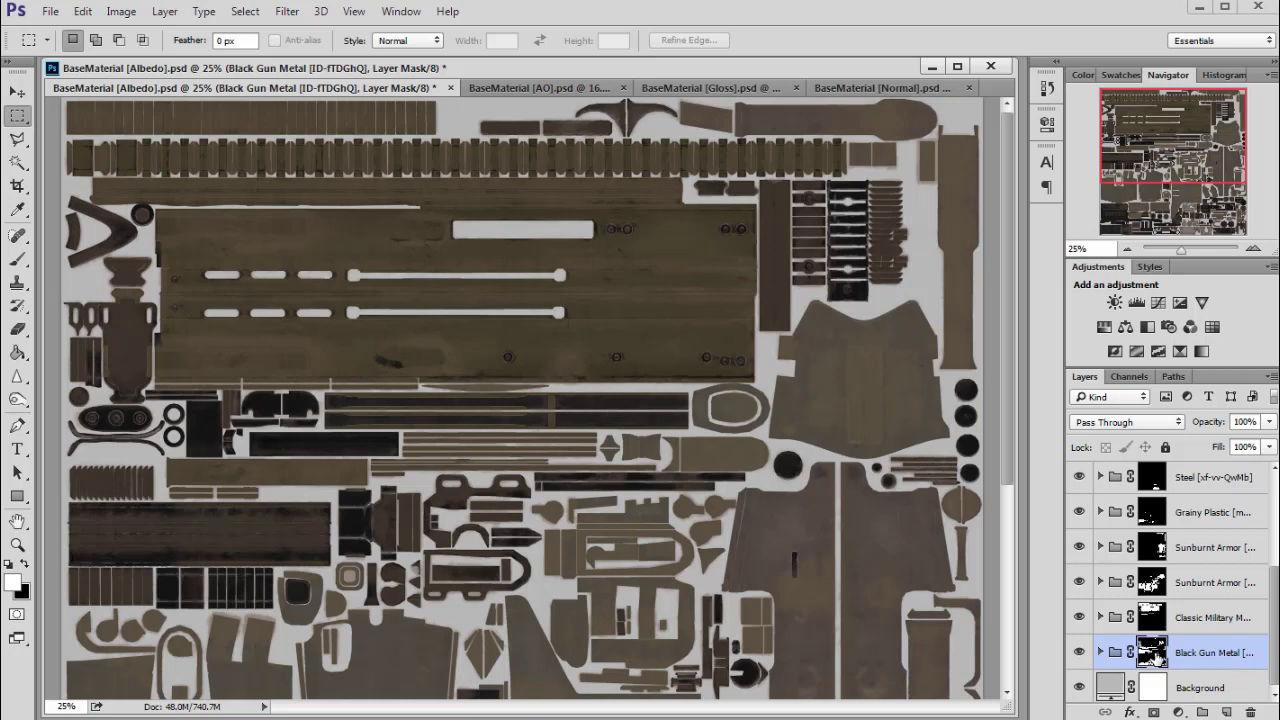
{"action": "left_click", "coordinate": [1152, 652], "text": "ctrl"}
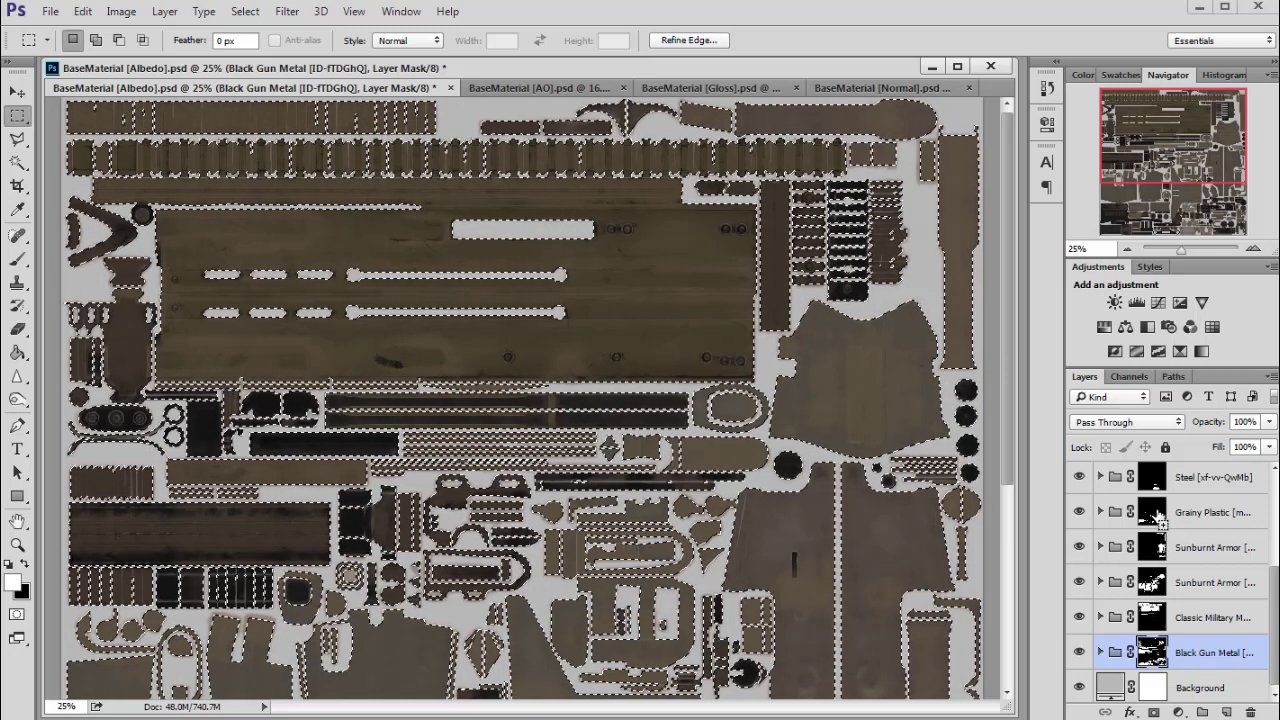
{"action": "scroll", "coordinate": [1160, 485], "scroll_direction": "up", "scroll_amount": 2}
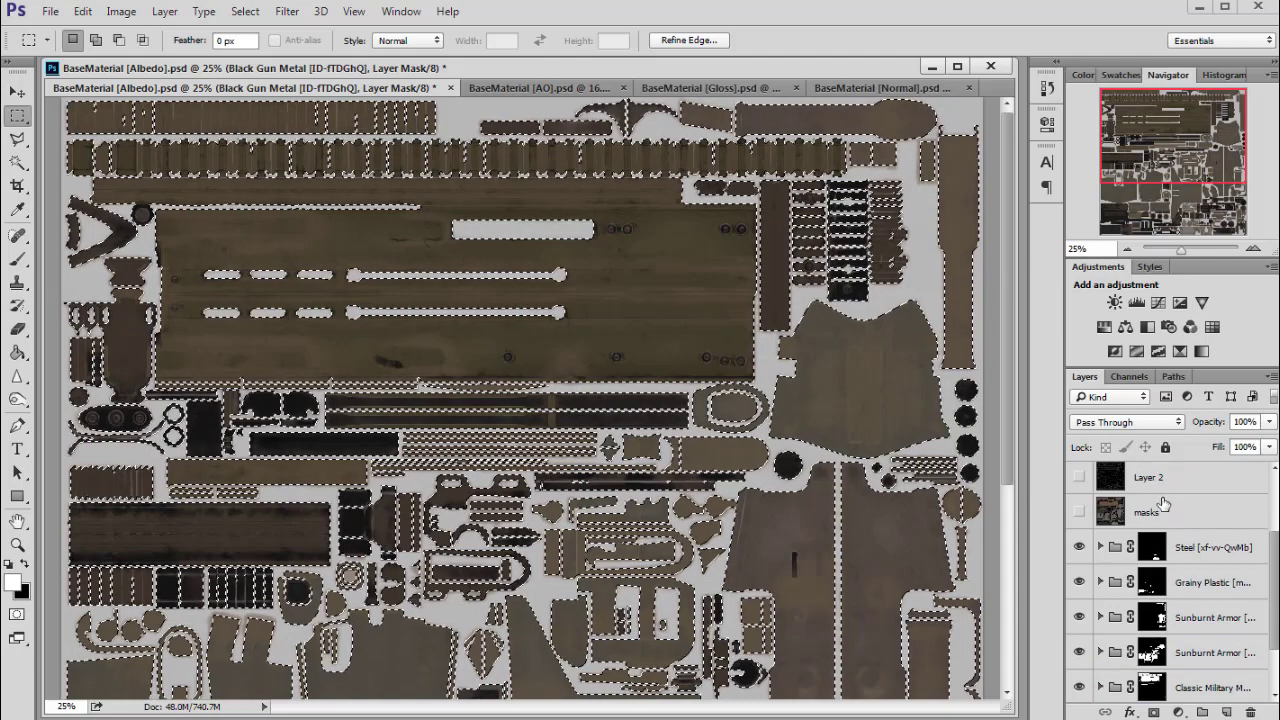
{"action": "left_click_drag", "start_coordinate": [1135, 170], "coordinate": [1131, 232]}
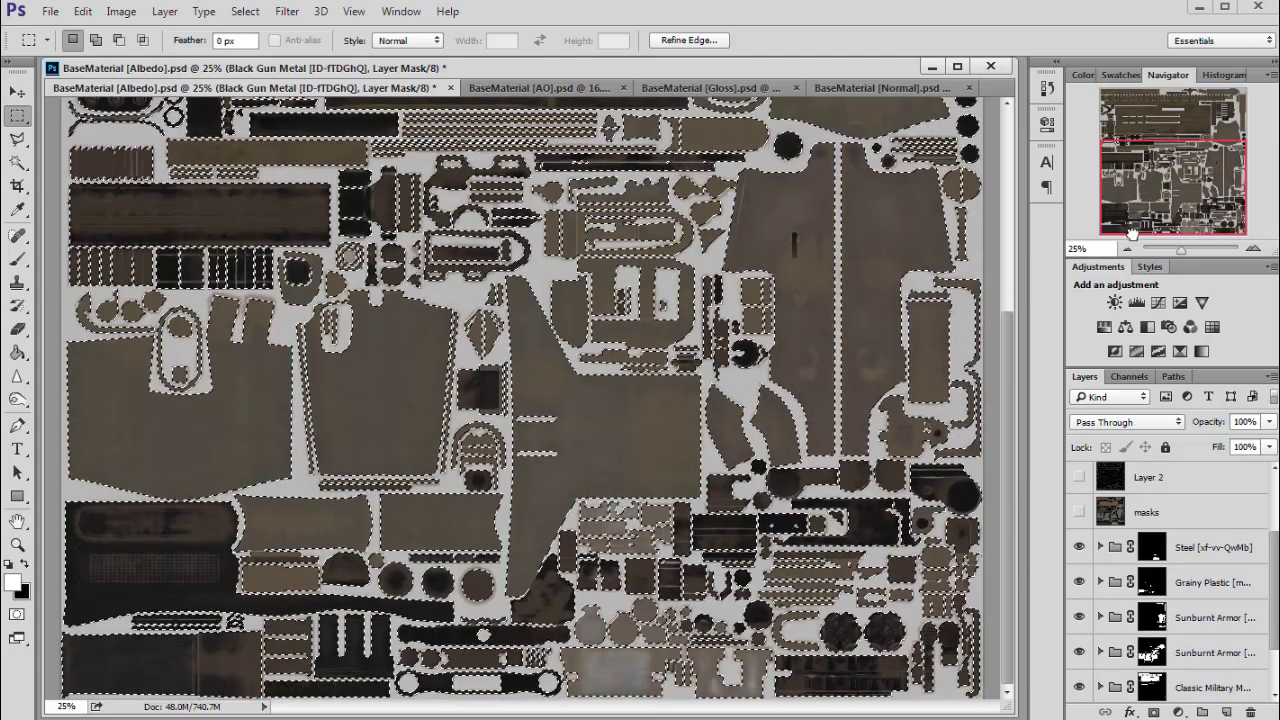
{"action": "left_click_drag", "start_coordinate": [1135, 188], "coordinate": [1139, 137]}
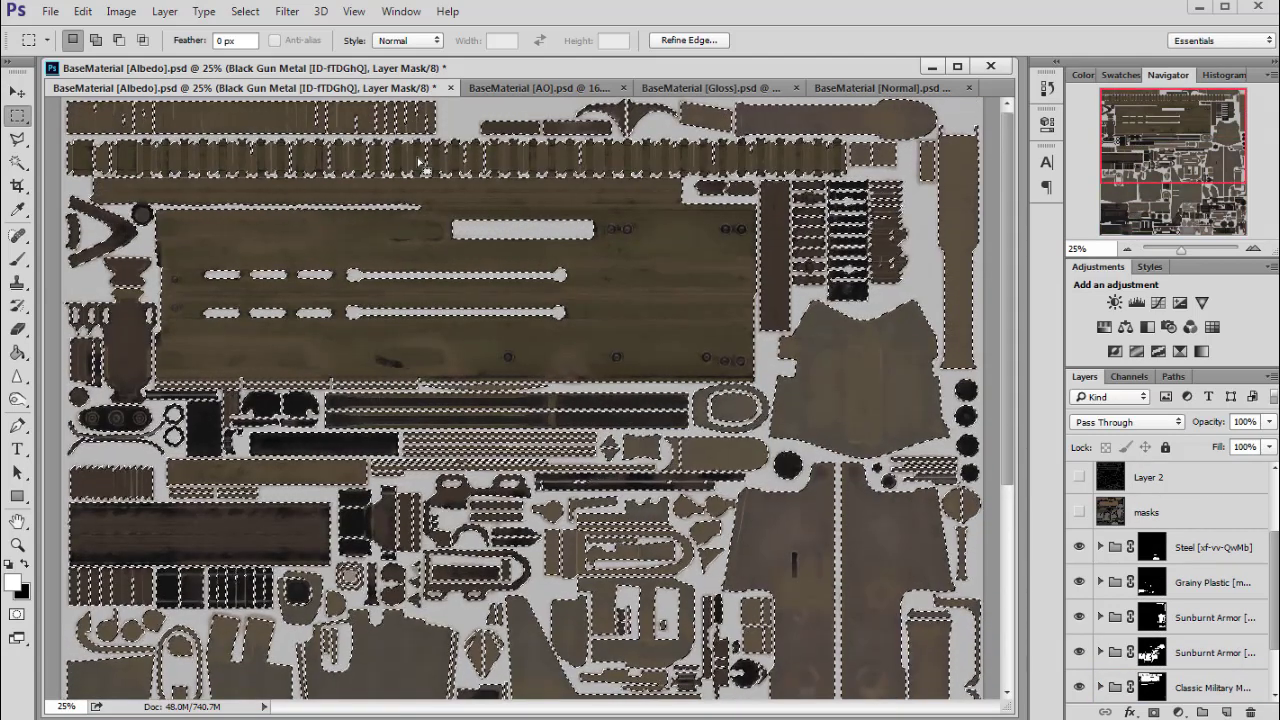
Create a new empty layer and move it to the top of the layer stack, above Layer 7.
{"action": "left_click_drag", "start_coordinate": [1277, 548], "coordinate": [1277, 506]}
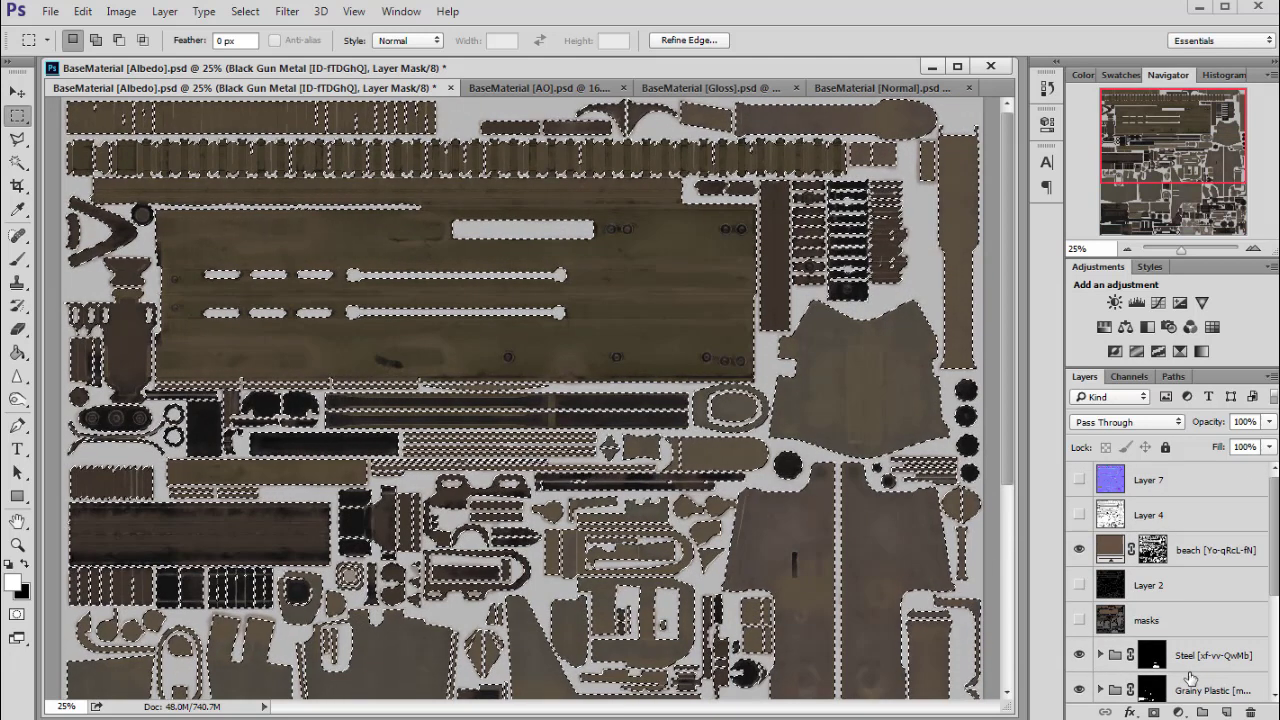
{"action": "left_click", "coordinate": [1227, 712]}
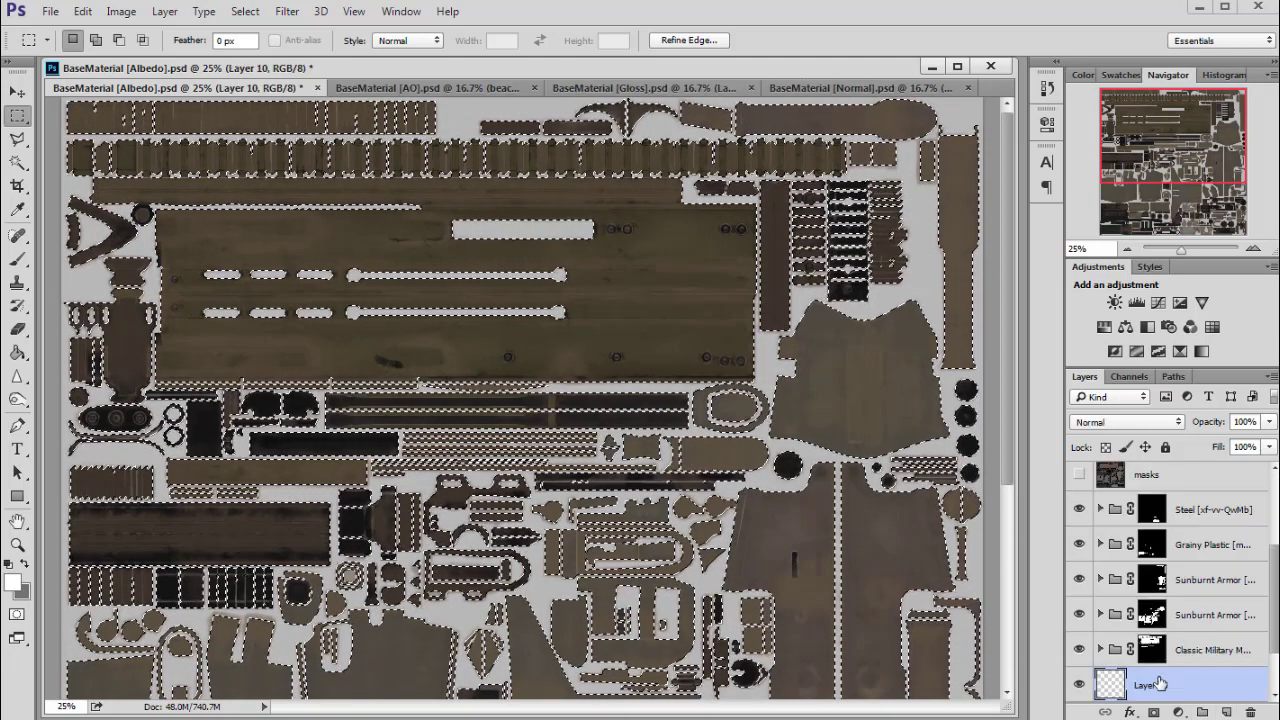
{"action": "left_click_drag", "start_coordinate": [1150, 684], "coordinate": [1150, 478]}
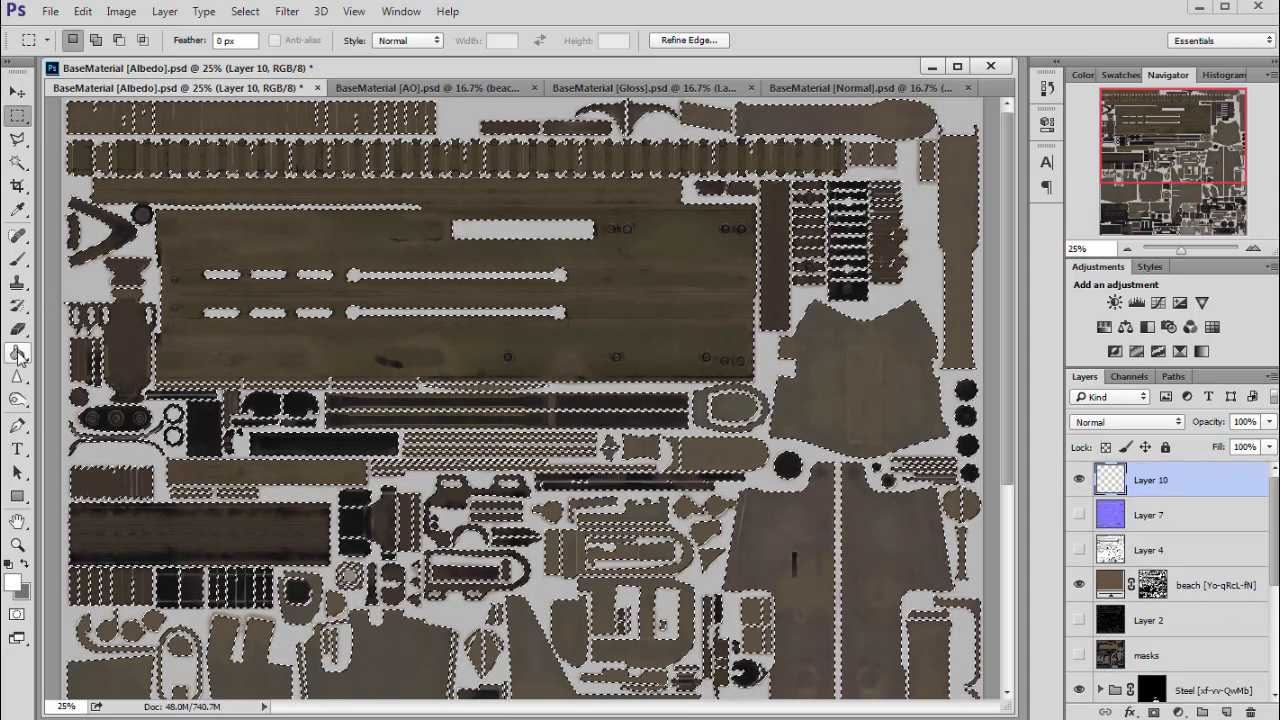
Fill the selected UV islands with white on the new layer using the Paint Bucket, and clear the selection.
{"action": "left_click", "coordinate": [17, 352]}
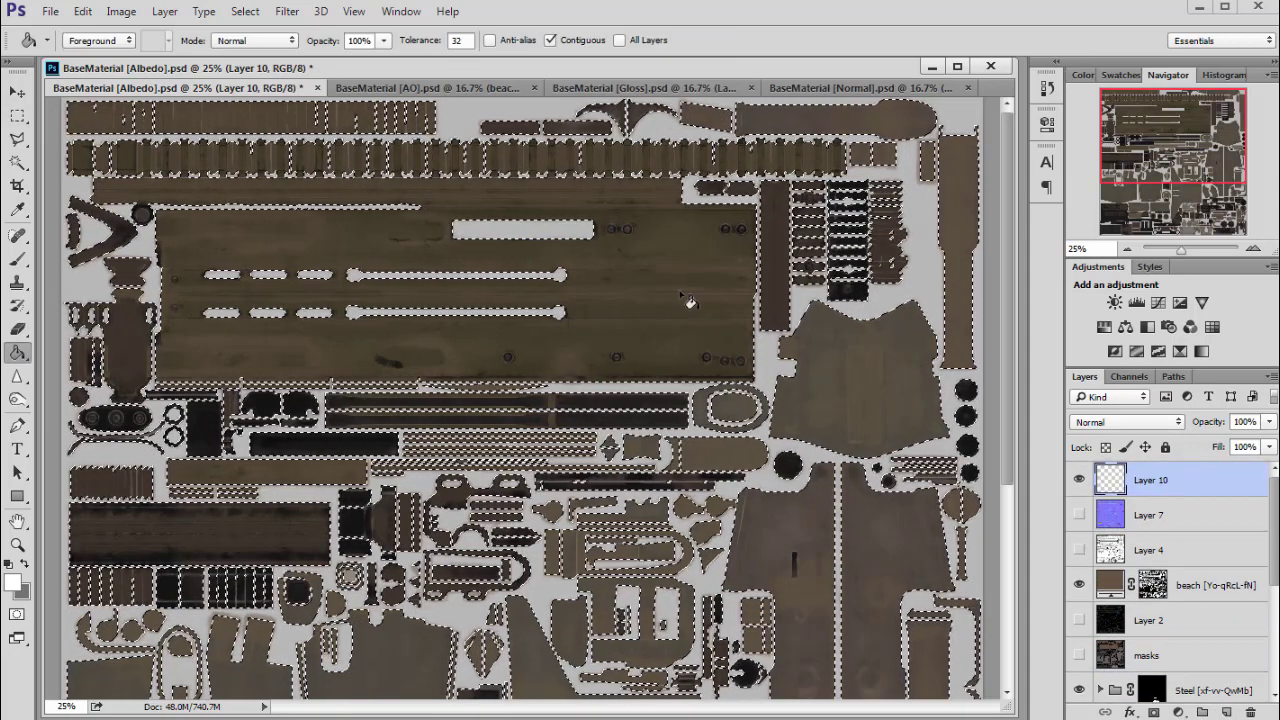
{"action": "left_click", "coordinate": [677, 291]}
{"action": "left_click", "coordinate": [17, 118]}
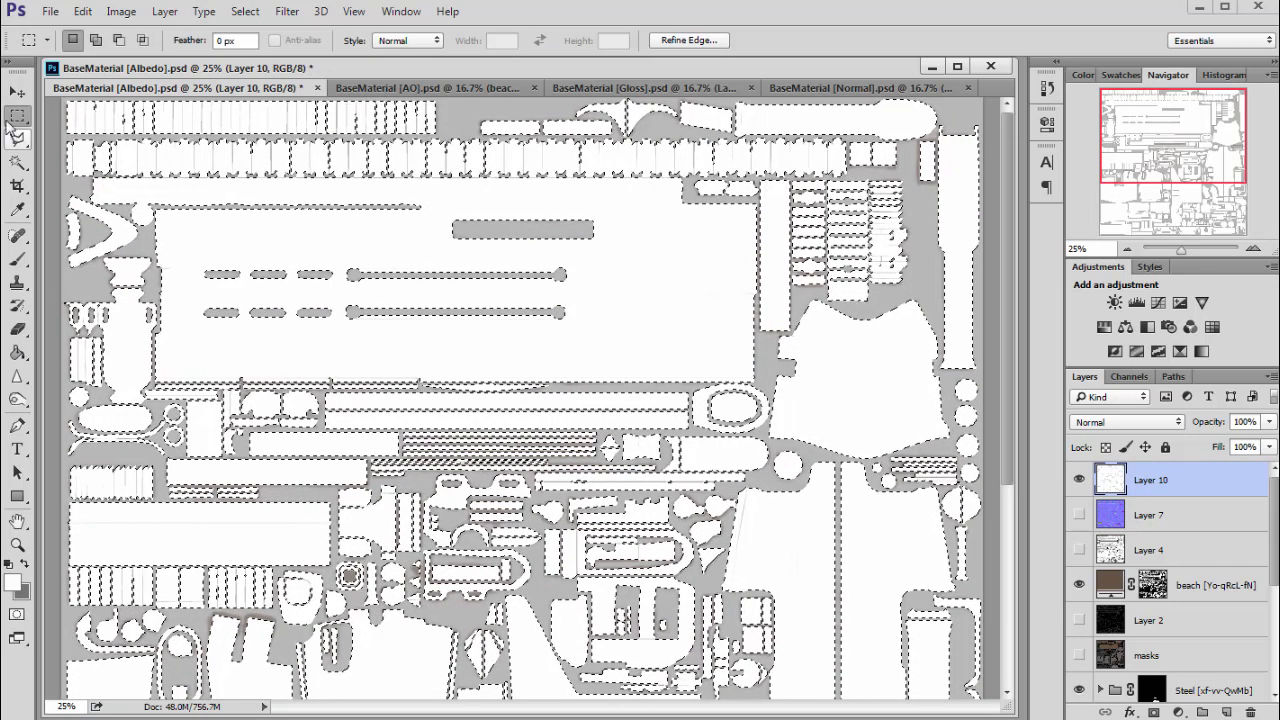
{"action": "left_click", "coordinate": [93, 278]}
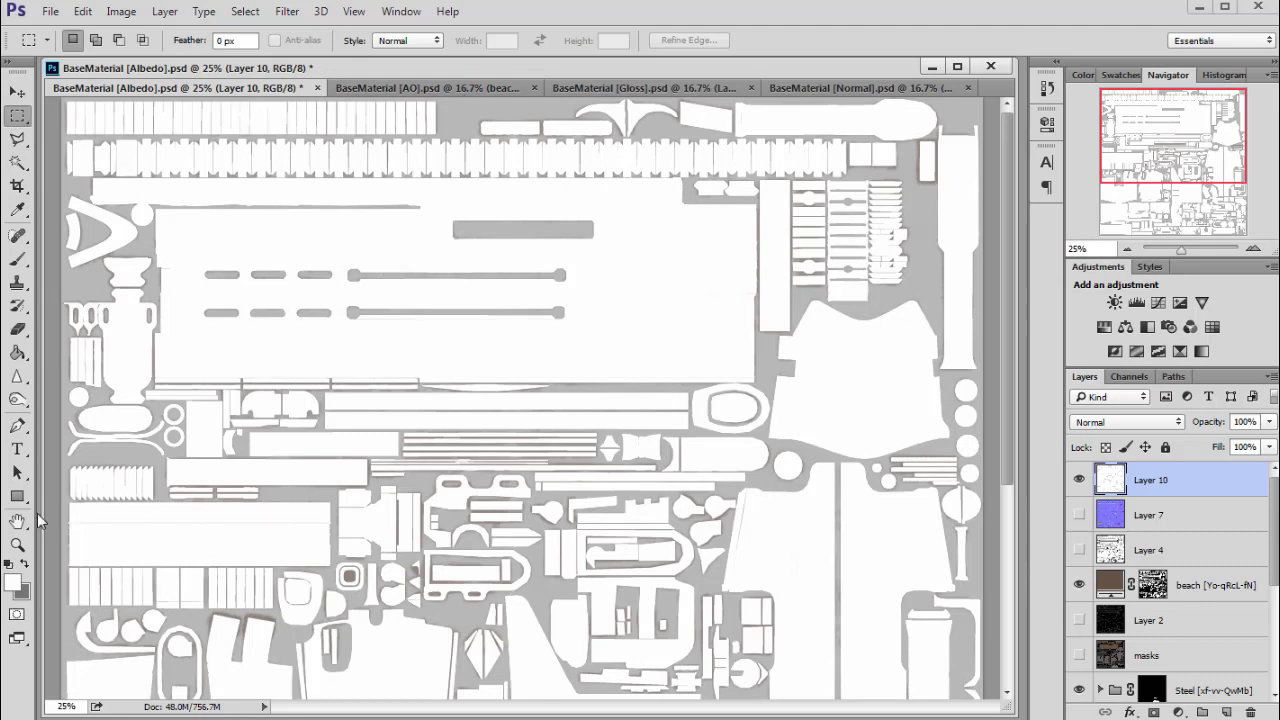
Open BaseMaterial [Albedo].tga from the texturing_process folder and convert its locked Background into a regular layer.
{"action": "key", "text": "ctrl+o"}
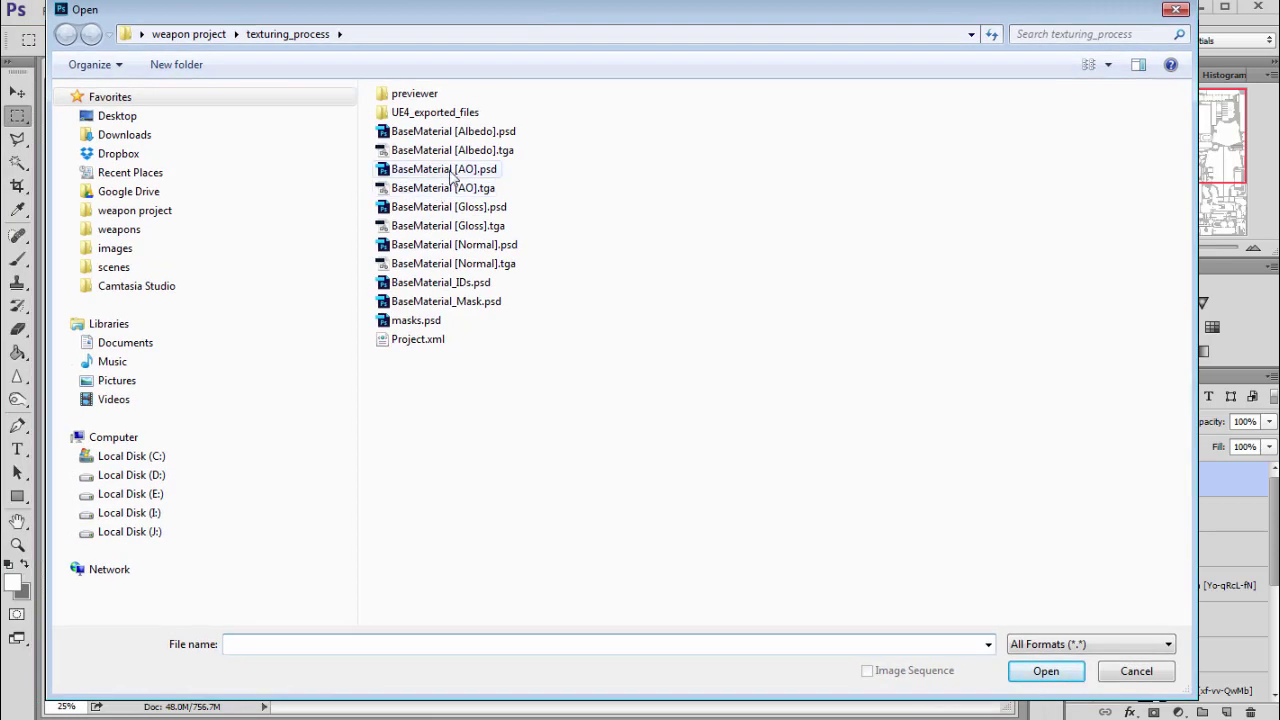
{"action": "left_click", "coordinate": [443, 152]}
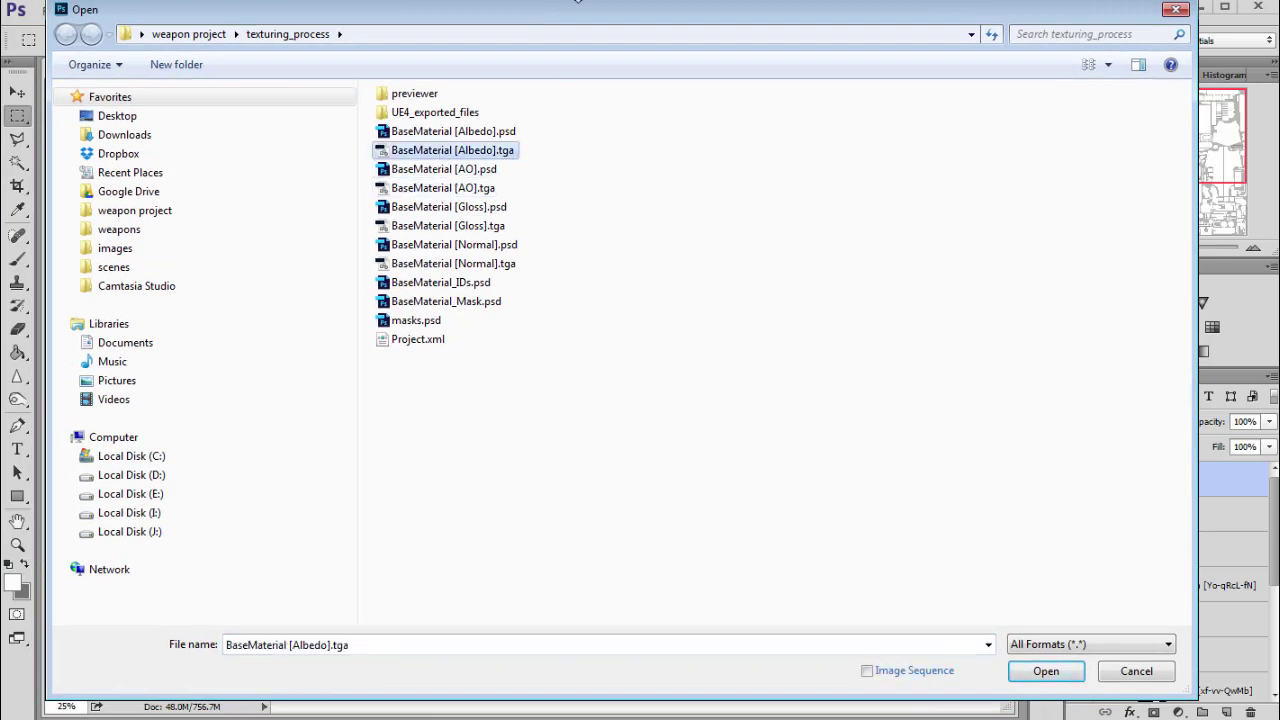
{"action": "left_click_drag", "start_coordinate": [577, 1], "coordinate": [590, 71]}
{"action": "left_click", "coordinate": [1053, 675]}
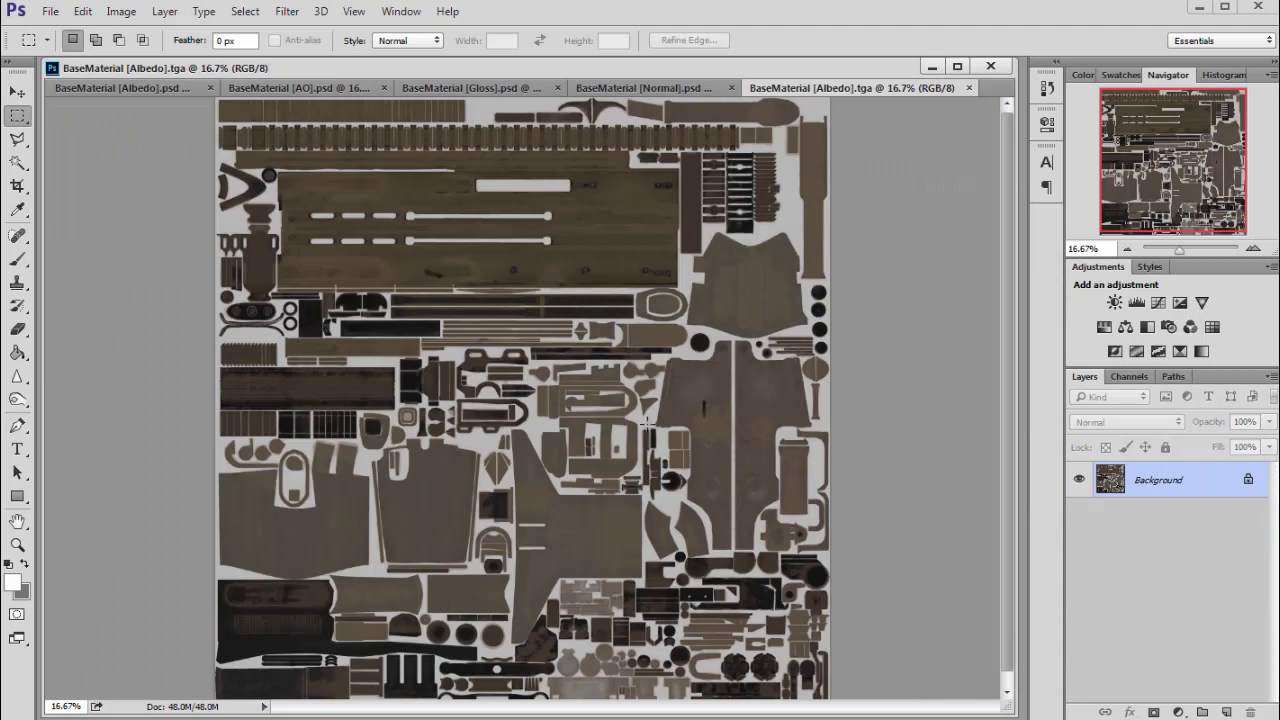
{"action": "double_click", "coordinate": [1160, 494]}
{"action": "left_click", "coordinate": [832, 259]}
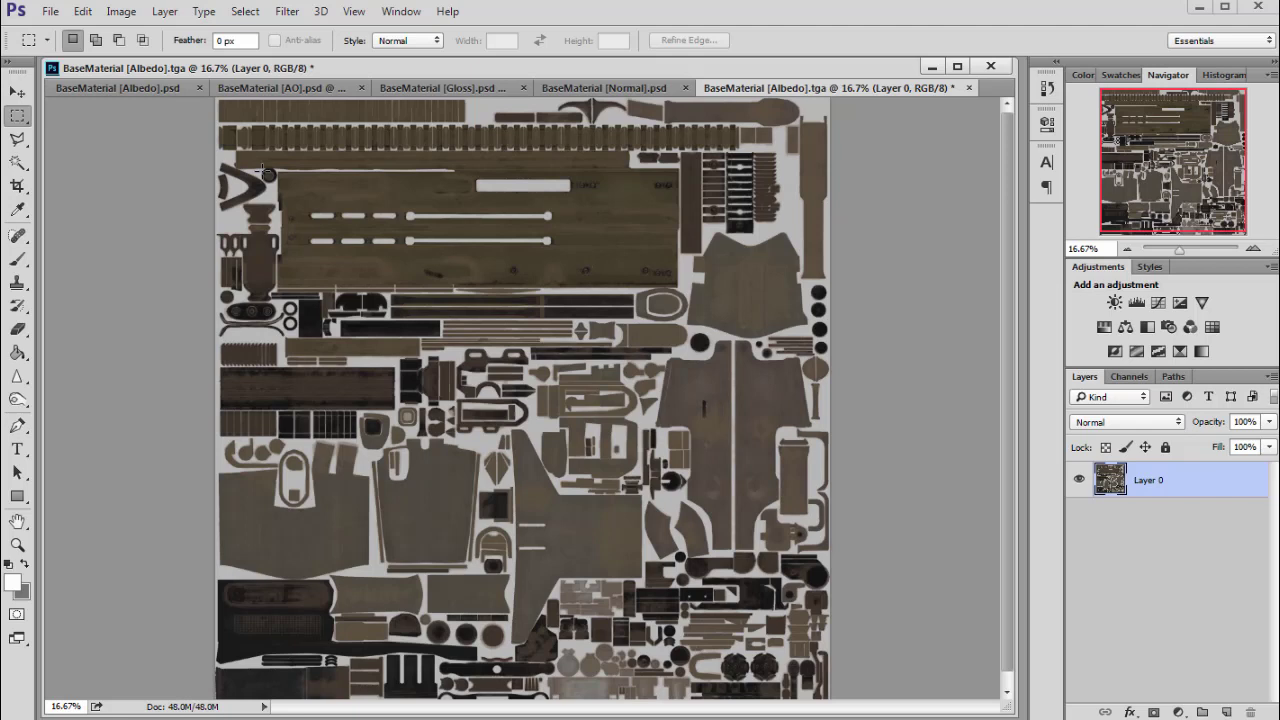
Close BaseMaterial [Albedo].tga without saving, and hide Layer 10 and the beach layer in BaseMaterial [Albedo].psd.
{"action": "left_click", "coordinate": [969, 88]}
{"action": "left_click", "coordinate": [648, 292]}
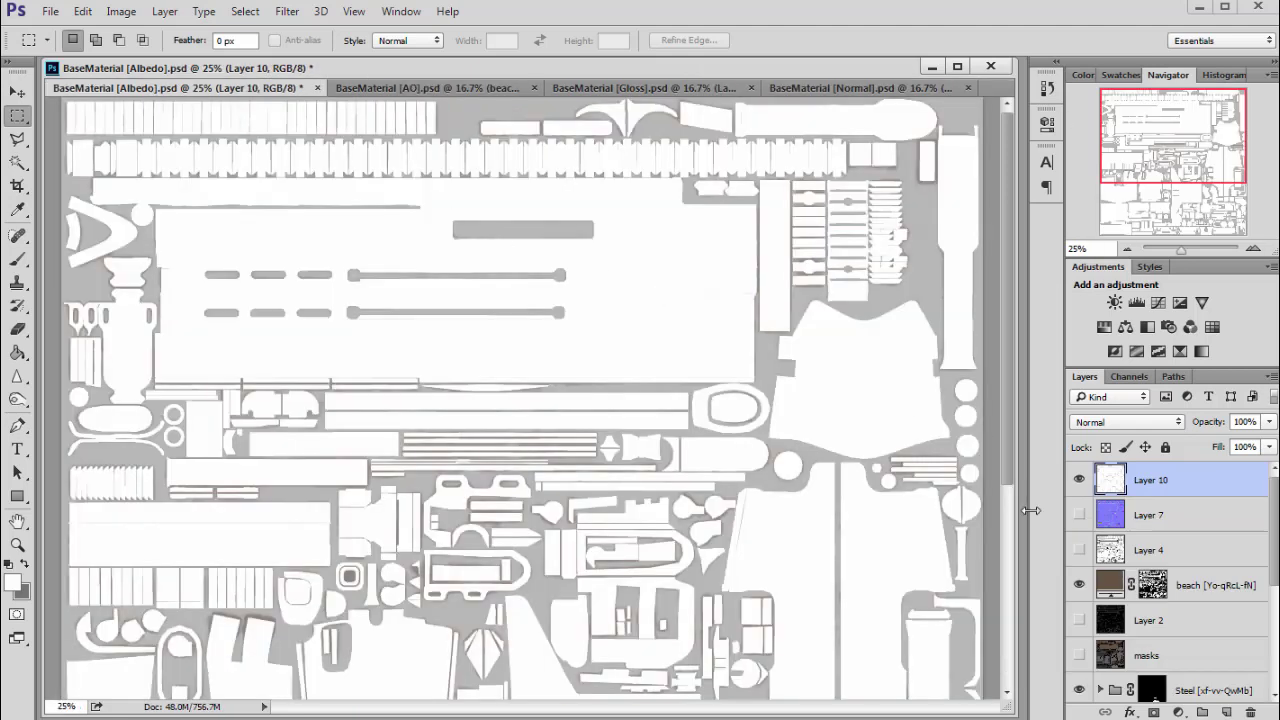
{"action": "left_click", "coordinate": [1079, 481]}
{"action": "left_click_drag", "start_coordinate": [1213, 121], "coordinate": [1190, 147]}
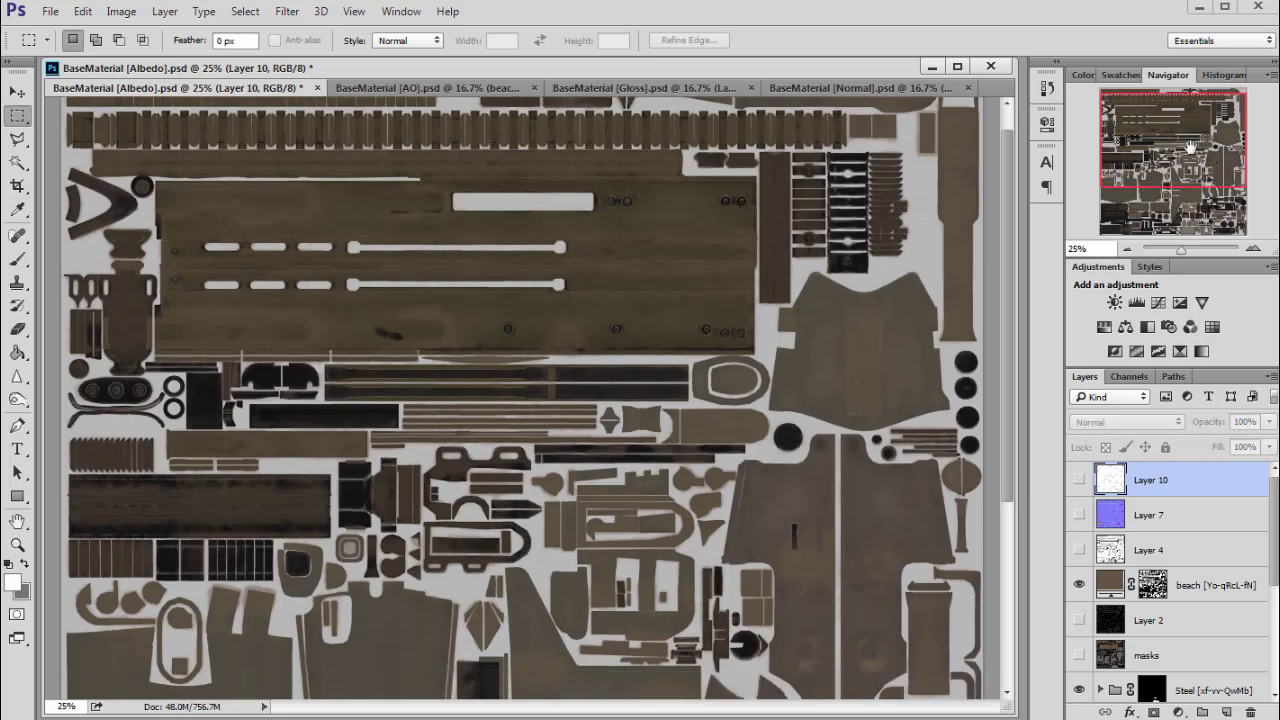
{"action": "left_click", "coordinate": [1079, 586]}
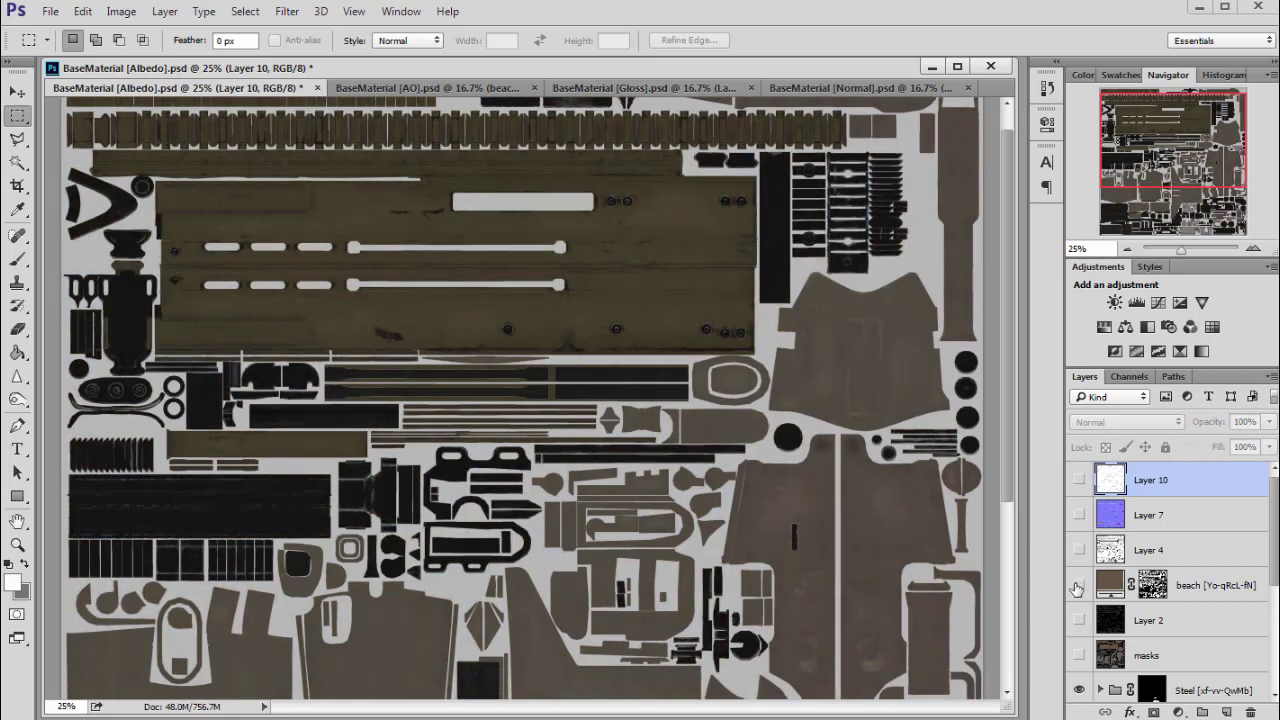
{"action": "left_click", "coordinate": [1078, 587]}
{"action": "left_click", "coordinate": [1079, 587]}
Save the document as a Targa file, replacing the existing BaseMaterial [Albedo].tga in the texturing_process folder.
{"action": "key", "text": "ctrl+shift+s"}
{"action": "left_click", "coordinate": [372, 630]}
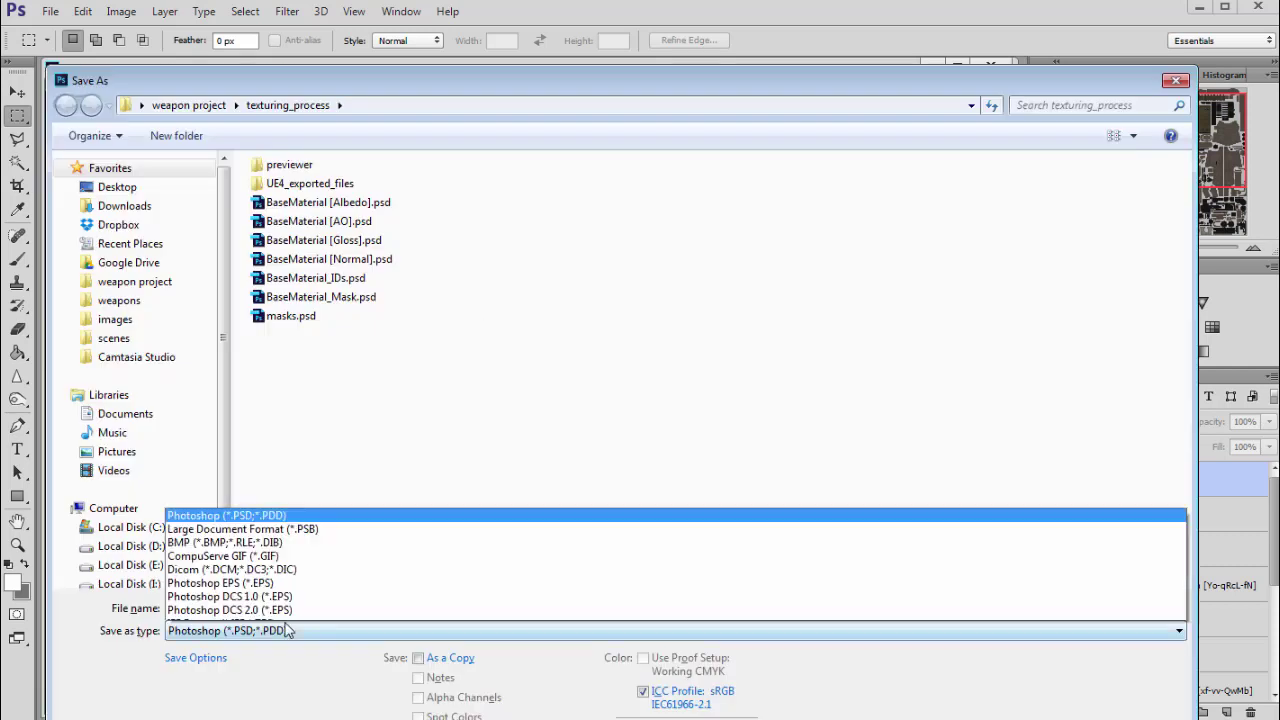
{"action": "left_click", "coordinate": [298, 604]}
{"action": "key", "text": "Return"}
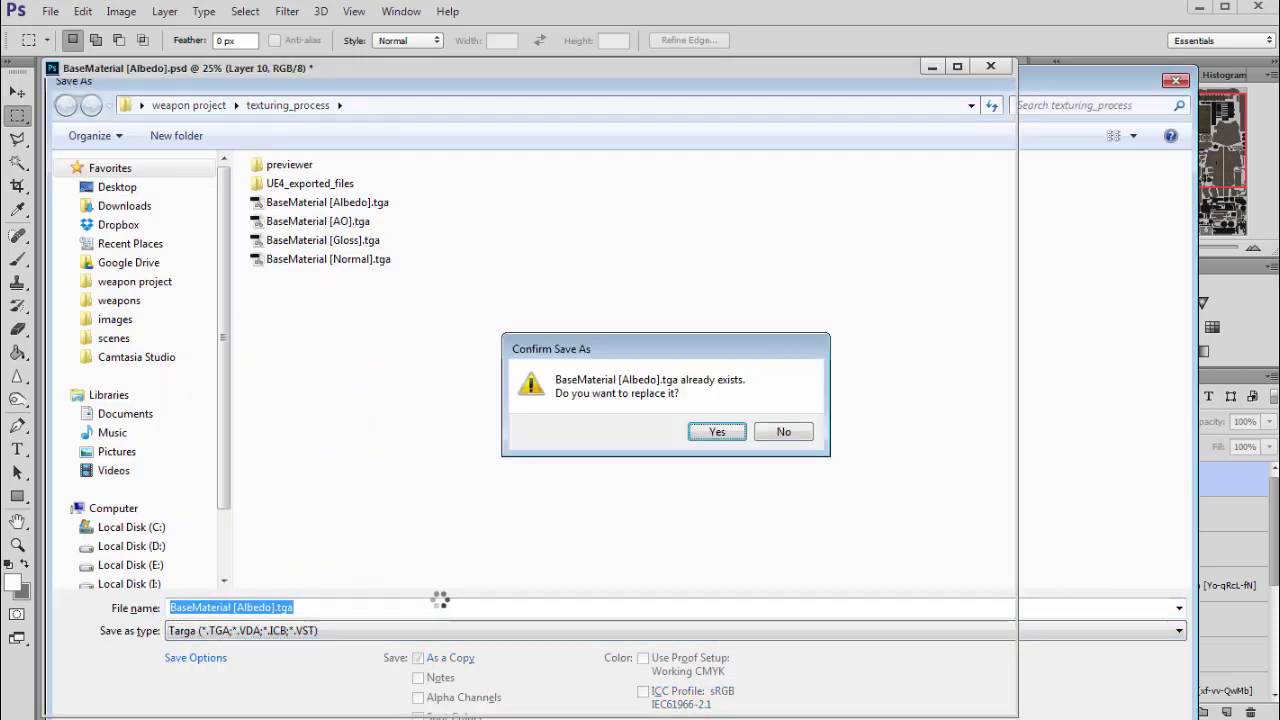
{"action": "key", "text": "Return"}
{"action": "left_click", "coordinate": [720, 271]}
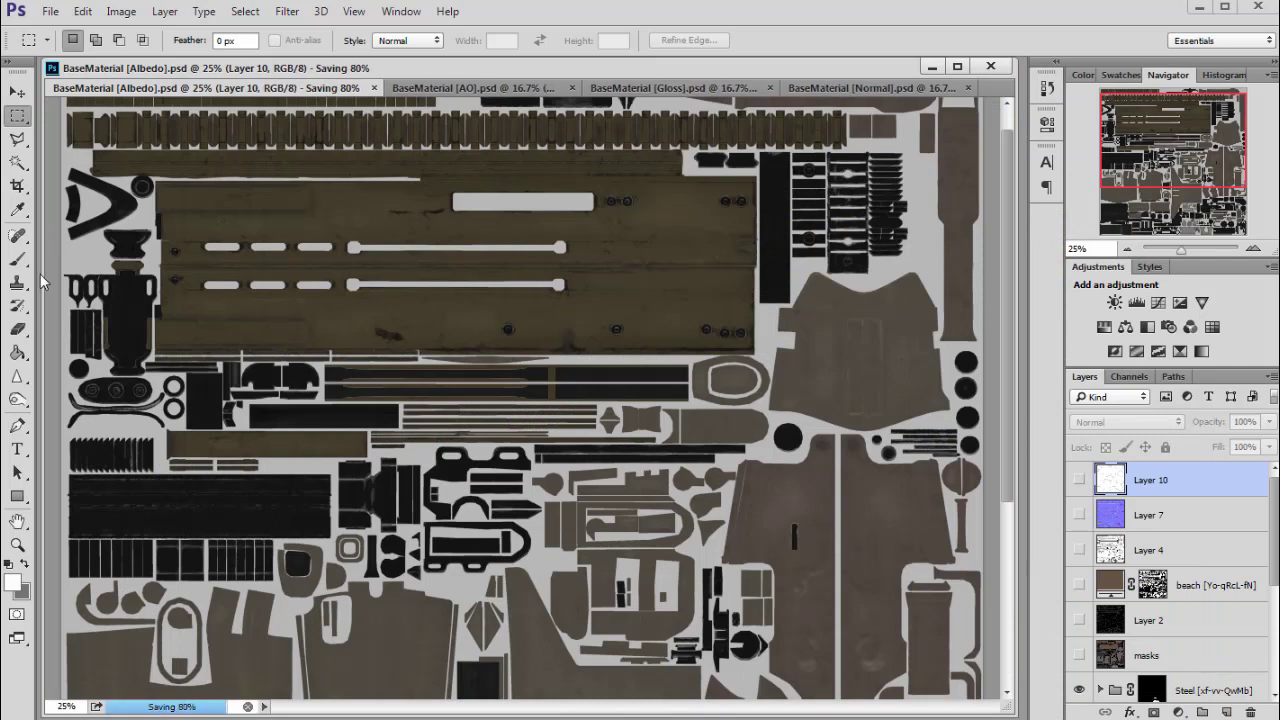
Open the newly saved BaseMaterial [Albedo].tga and convert its locked Background into a regular layer named Layer 0.
{"action": "key", "text": "ctrl+o"}
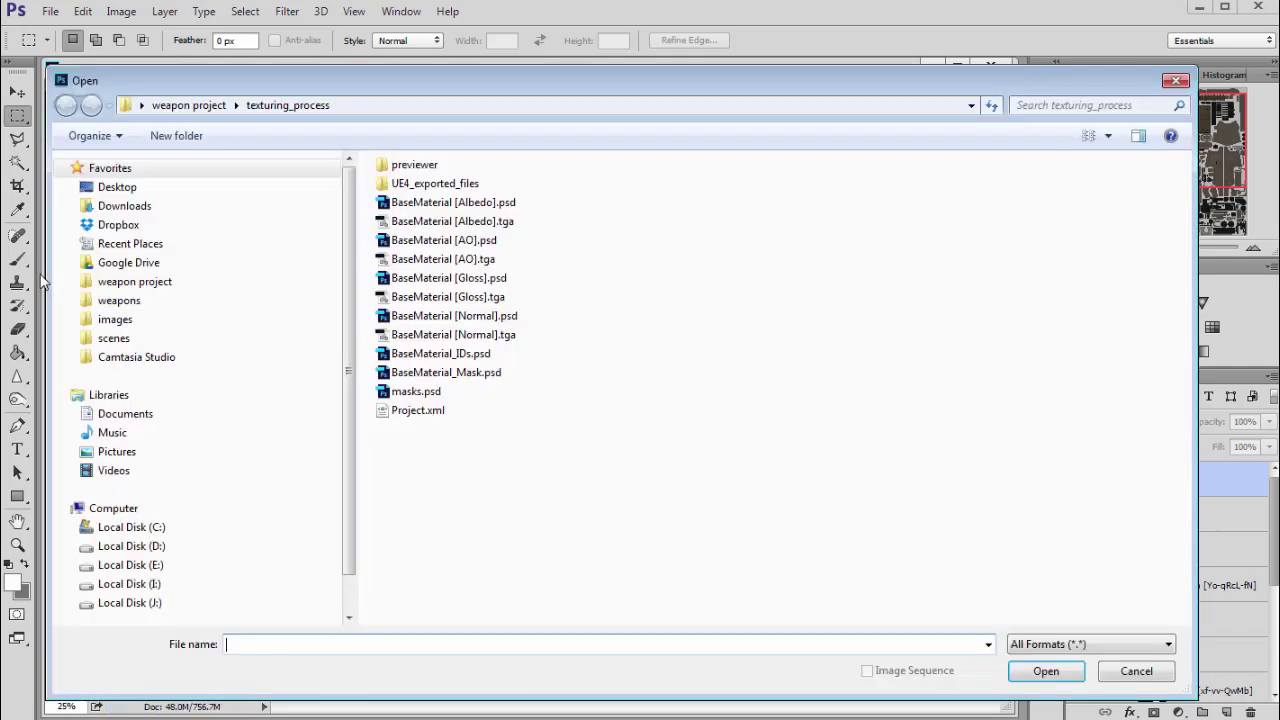
{"action": "double_click", "coordinate": [432, 222]}
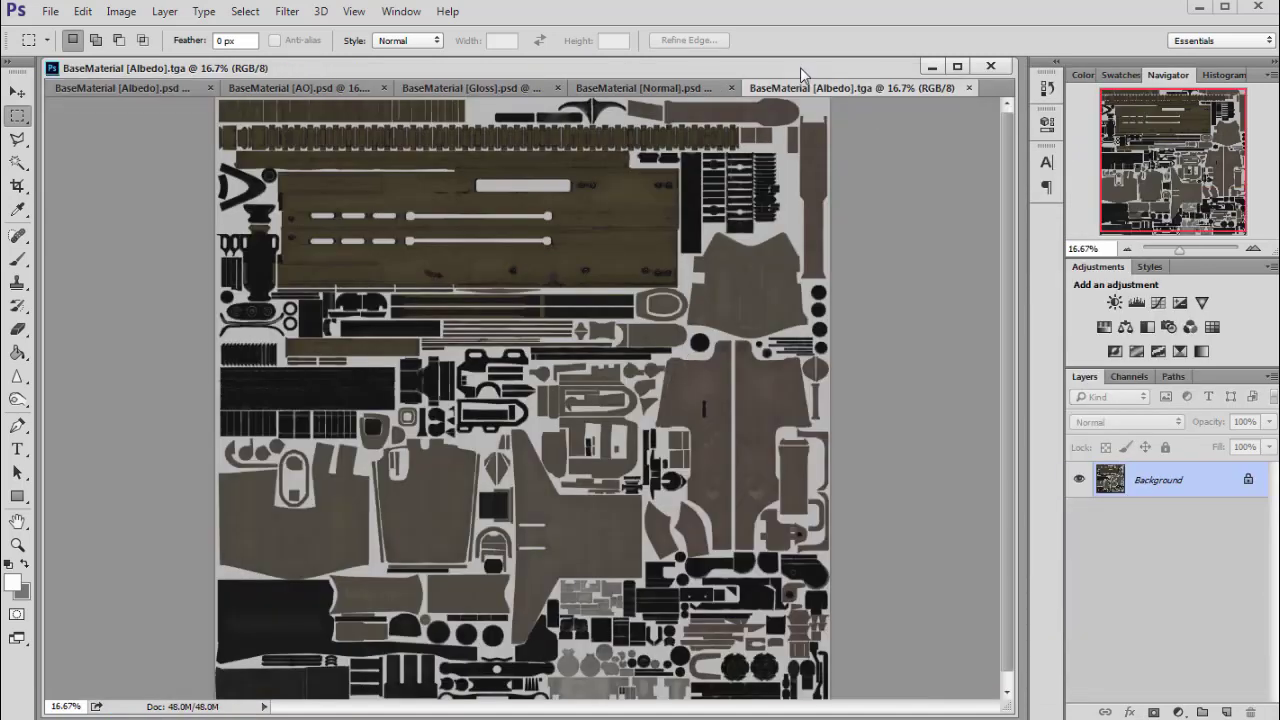
{"action": "left_click_drag", "start_coordinate": [800, 67], "coordinate": [798, 69]}
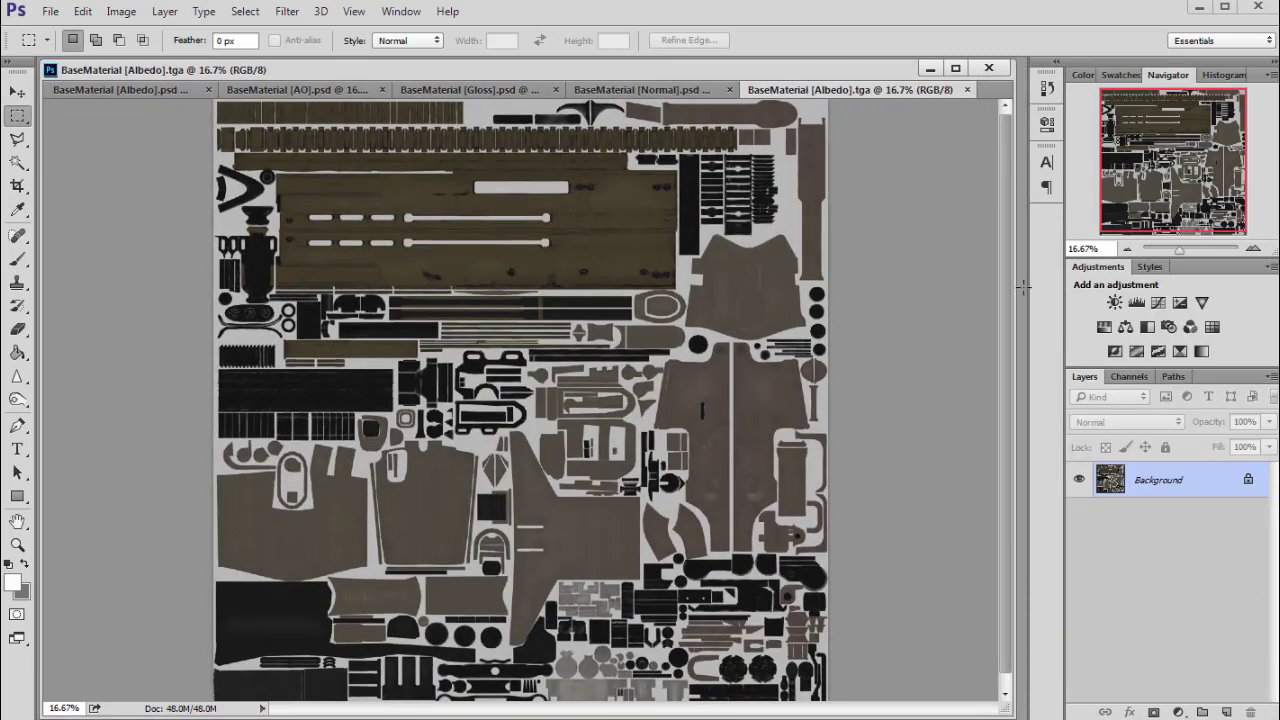
{"action": "double_click", "coordinate": [1160, 480]}
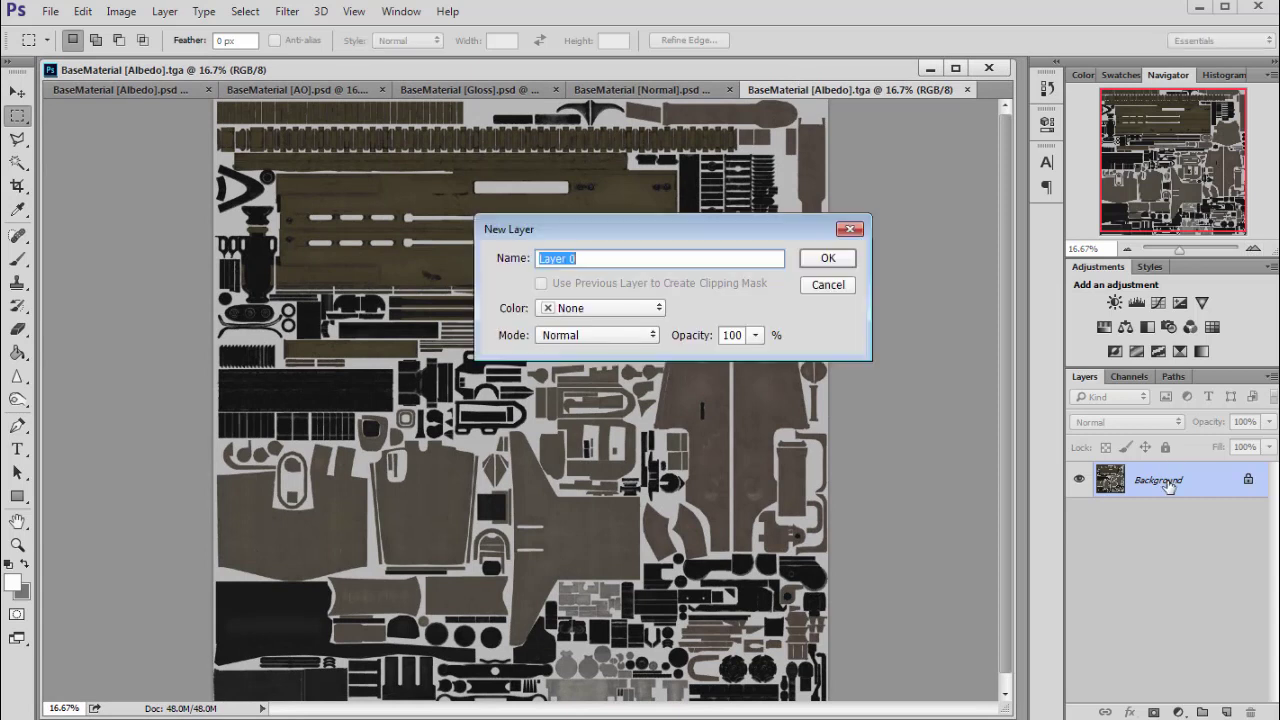
{"action": "key", "text": "Return"}
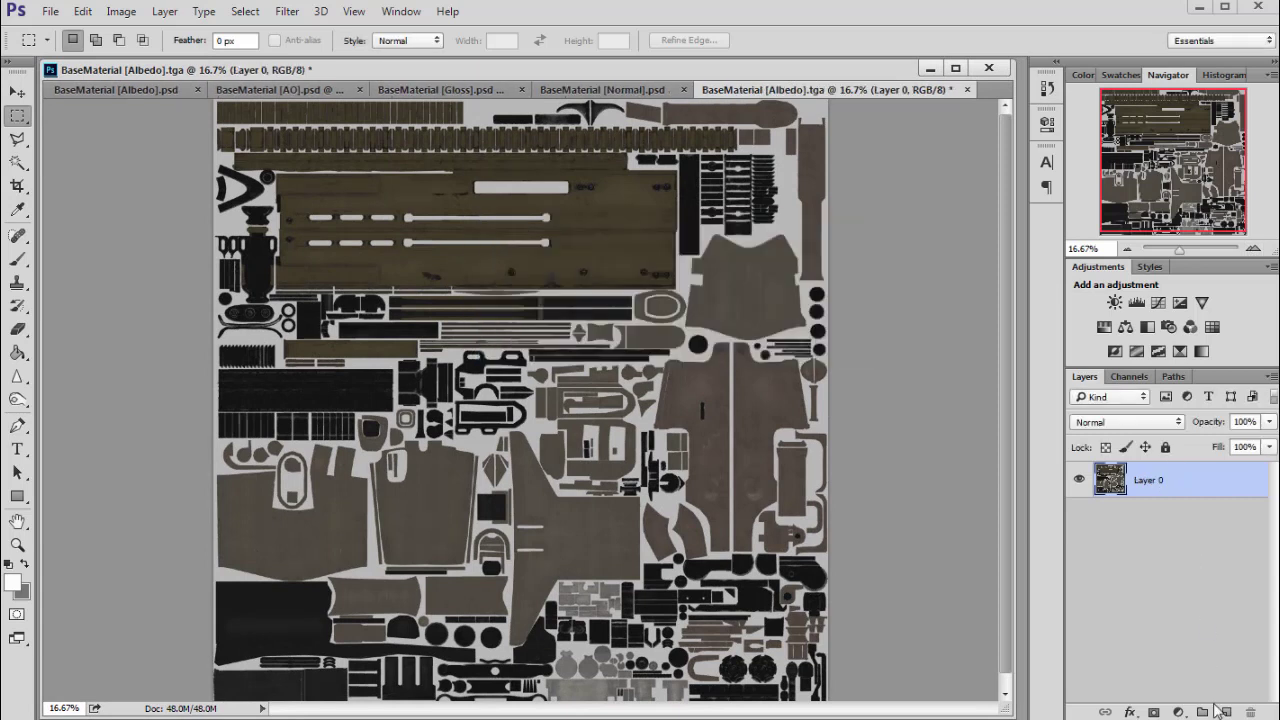
Show Layer 10 in BaseMaterial [Albedo].psd, duplicate it into BaseMaterial [Albedo].tga, and check the copy over the texture there.
{"action": "left_click", "coordinate": [116, 90]}
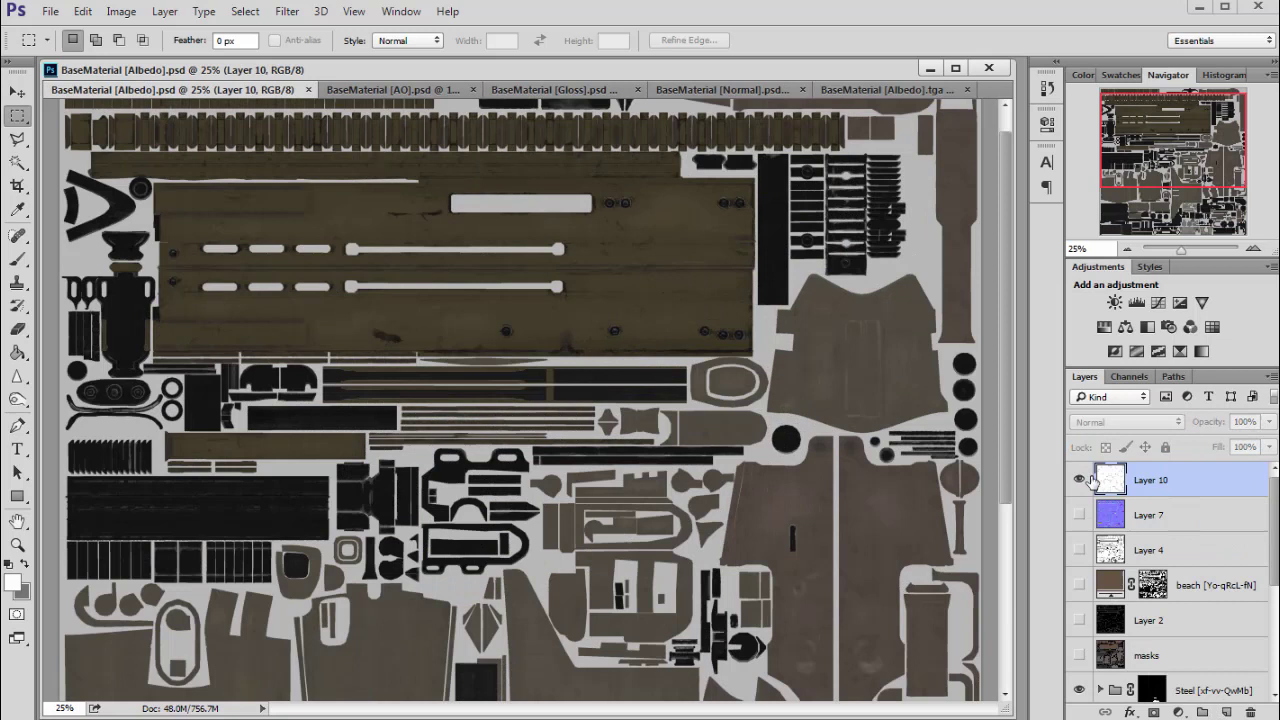
{"action": "left_click", "coordinate": [1084, 480]}
{"action": "right_click", "coordinate": [1192, 480]}
{"action": "left_click", "coordinate": [1222, 293]}
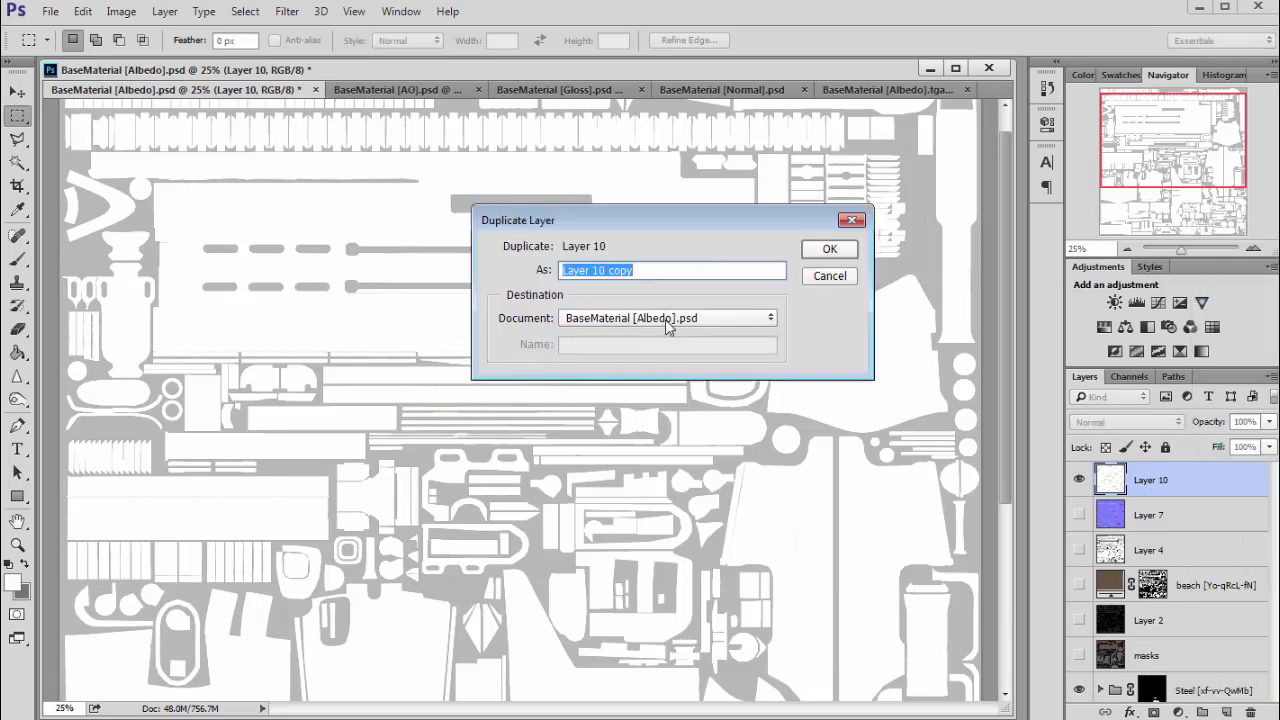
{"action": "left_click", "coordinate": [668, 318]}
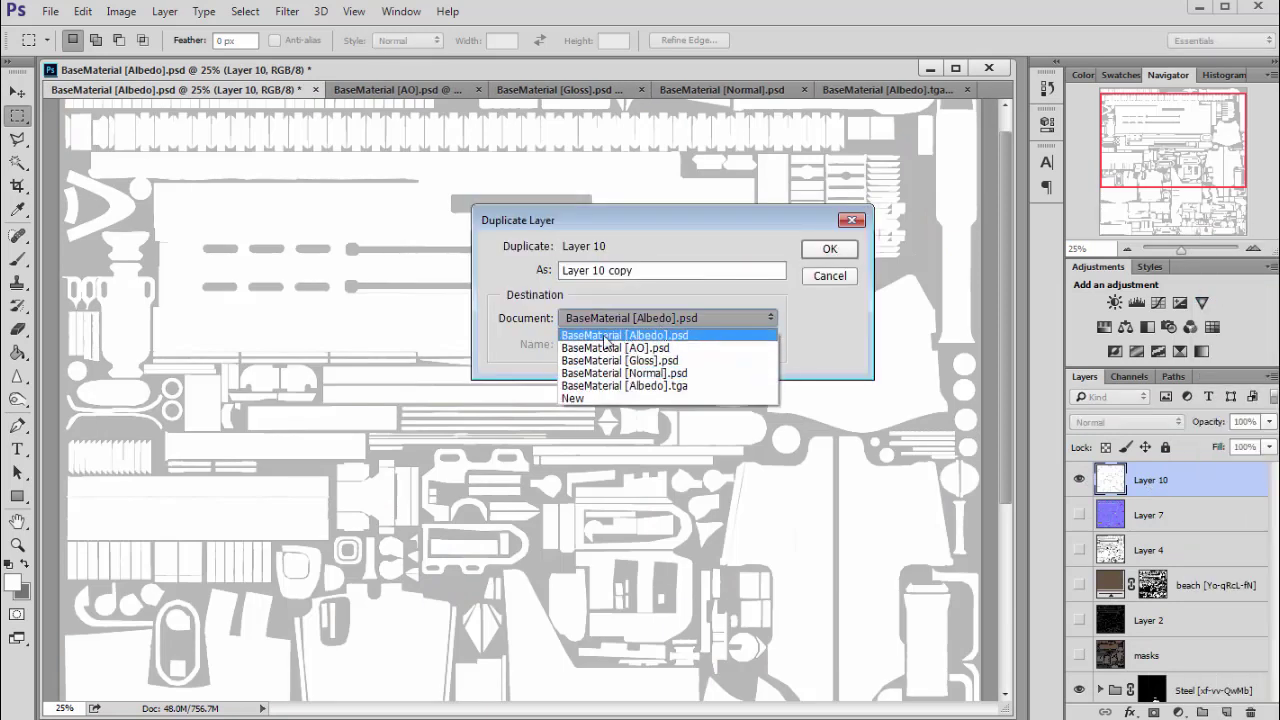
{"action": "left_click", "coordinate": [622, 386]}
{"action": "left_click", "coordinate": [828, 249]}
{"action": "left_click", "coordinate": [887, 89]}
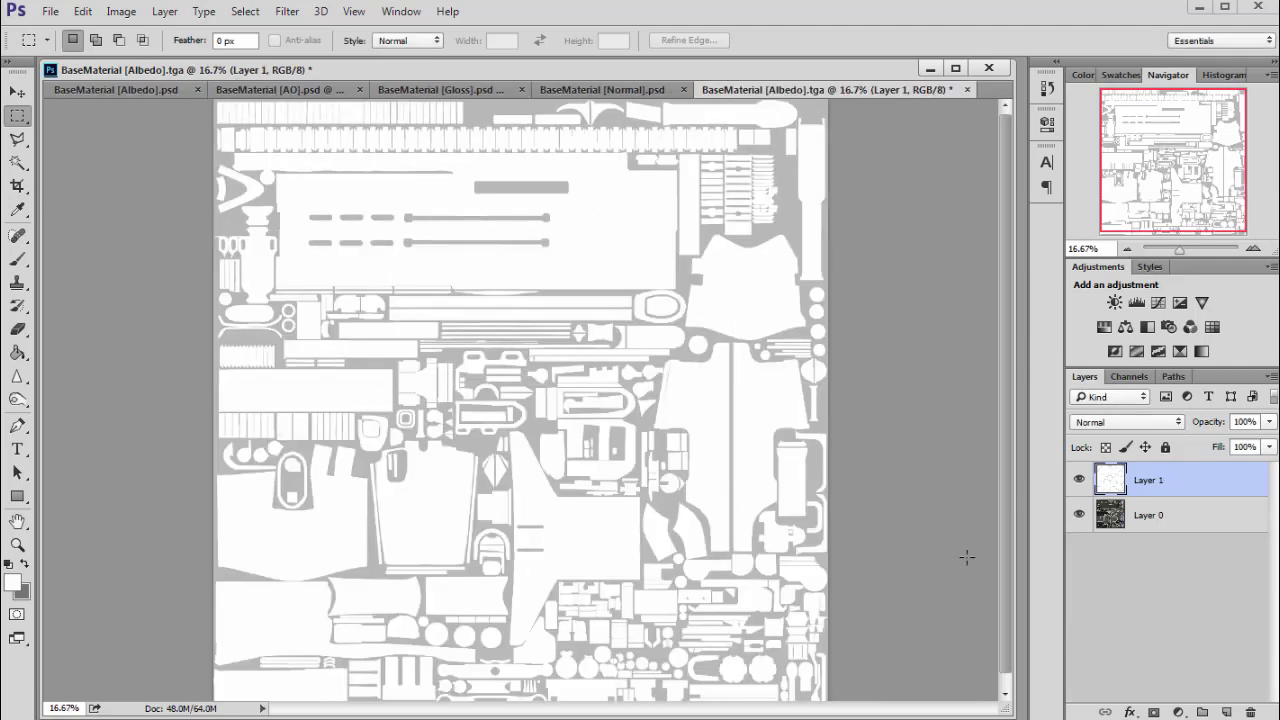
{"action": "left_click", "coordinate": [1079, 480]}
{"action": "left_click", "coordinate": [1079, 480]}
Hide Layer 1 and try to select the light background between the UV islands on Layer 0 with the Magic Wand.
{"action": "left_click", "coordinate": [1253, 248]}
{"action": "left_click", "coordinate": [1253, 248]}
{"action": "left_click", "coordinate": [1253, 248]}
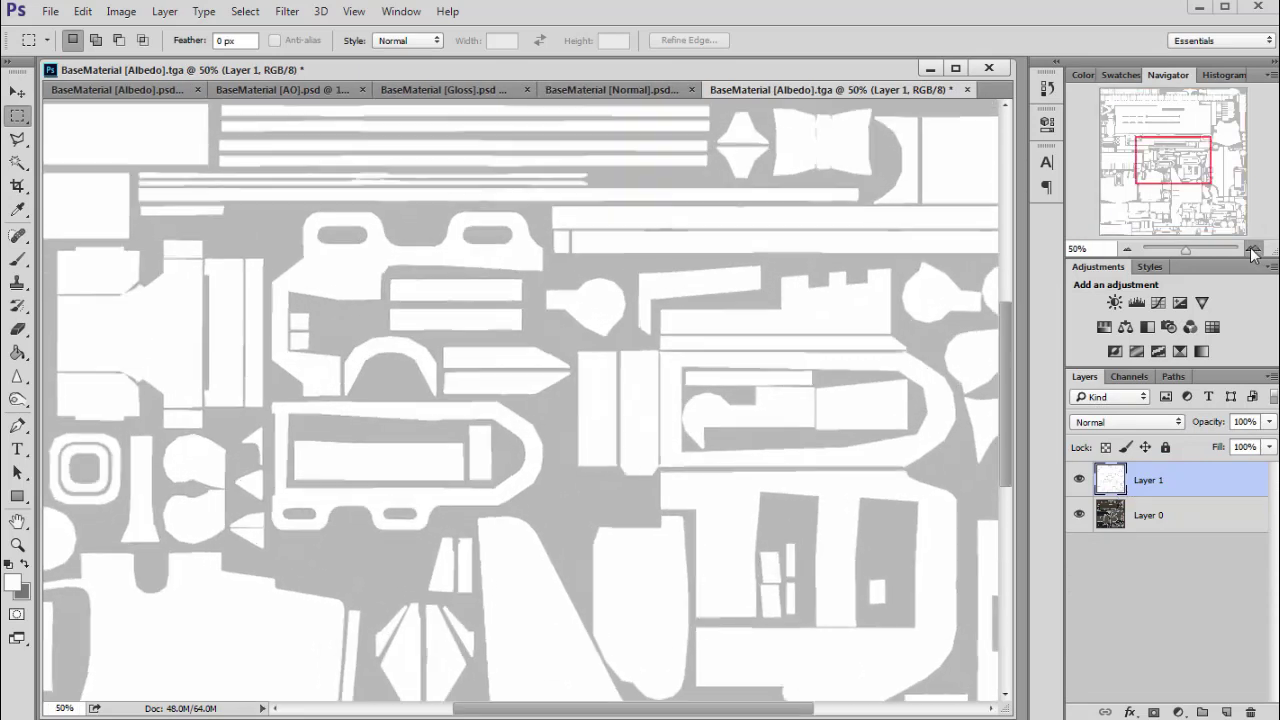
{"action": "left_click", "coordinate": [1253, 248]}
{"action": "left_click_drag", "start_coordinate": [1170, 167], "coordinate": [1122, 177]}
{"action": "left_click", "coordinate": [1080, 482]}
{"action": "left_click", "coordinate": [1112, 516]}
{"action": "left_click", "coordinate": [18, 162]}
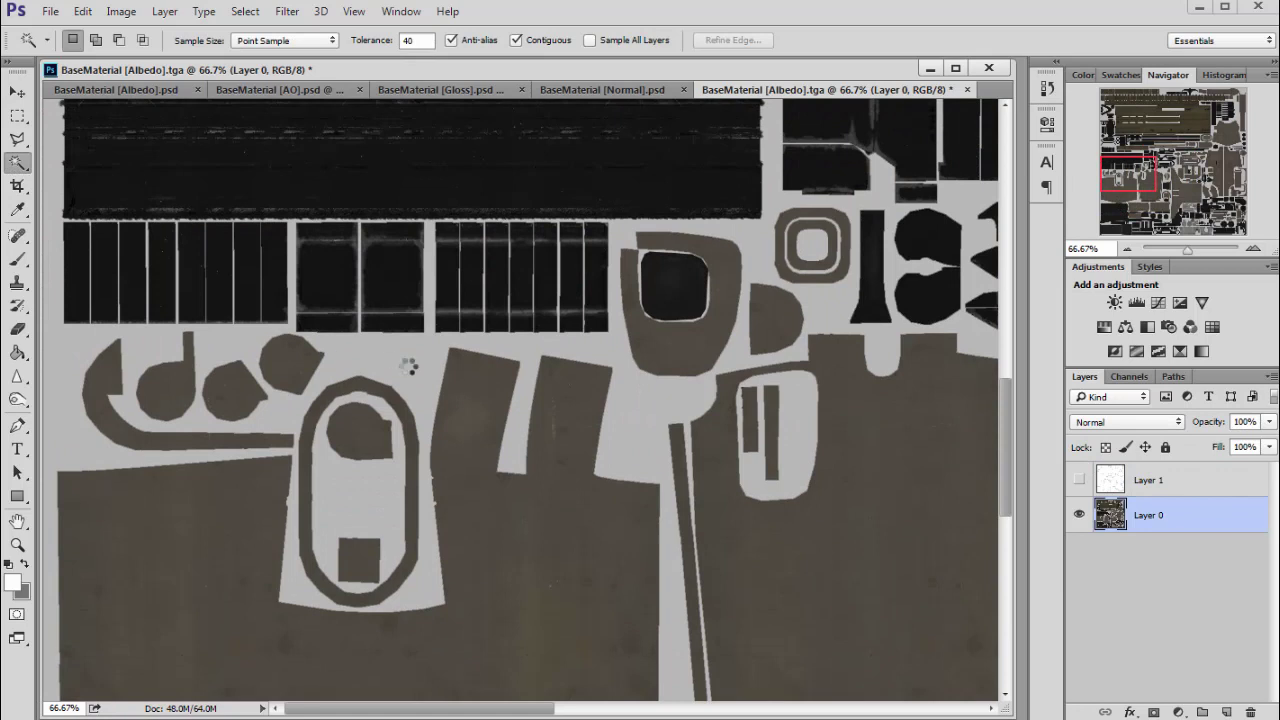
Examine the Magic Wand selection's edges around the small black islands near the texture's upper right corner, and clear the selection.
{"action": "left_click_drag", "start_coordinate": [1128, 172], "coordinate": [1276, 104]}
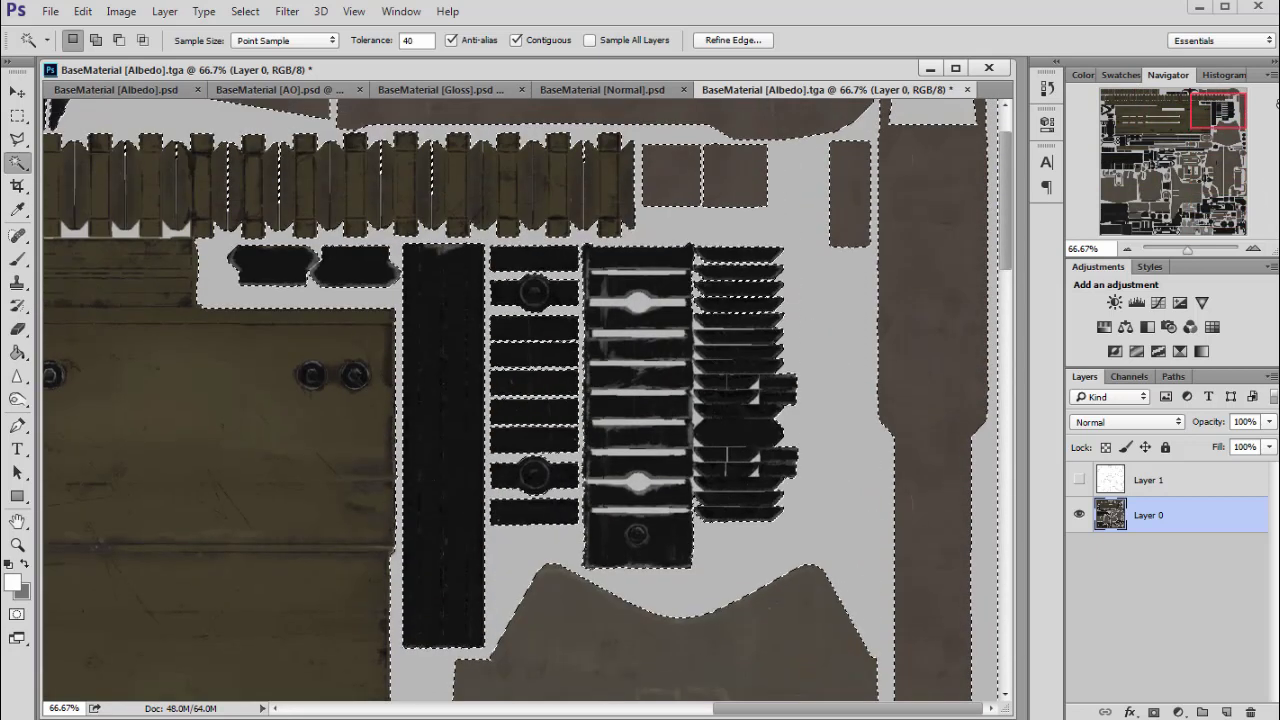
{"action": "left_click", "coordinate": [1255, 250]}
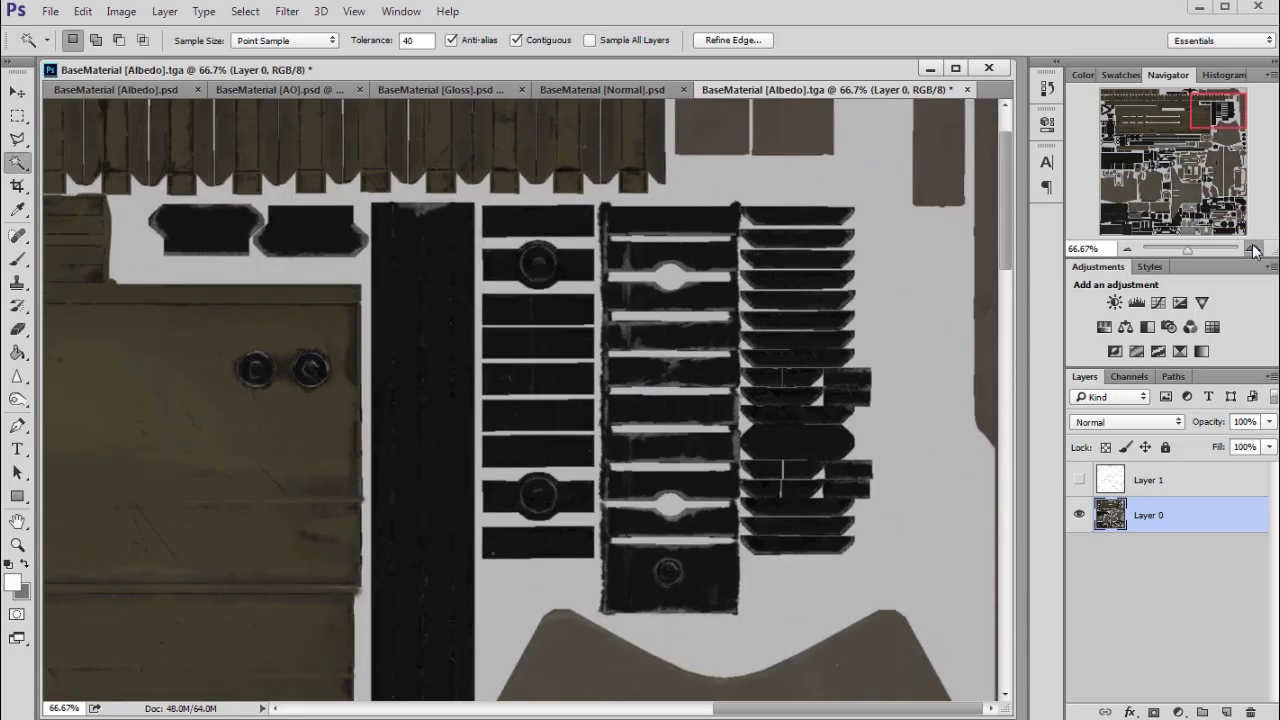
{"action": "left_click", "coordinate": [1255, 250]}
{"action": "left_click", "coordinate": [1255, 250]}
{"action": "left_click_drag", "start_coordinate": [1214, 111], "coordinate": [1214, 108]}
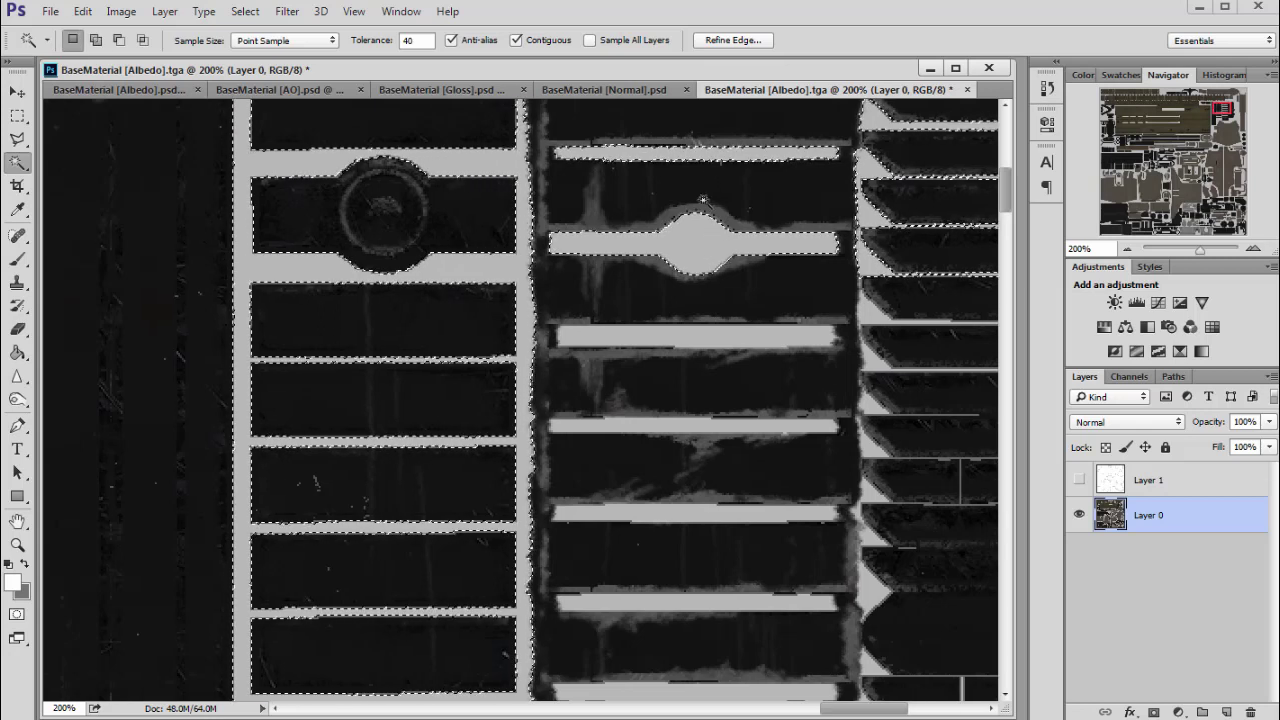
{"action": "left_click_drag", "start_coordinate": [1216, 130], "coordinate": [1218, 120]}
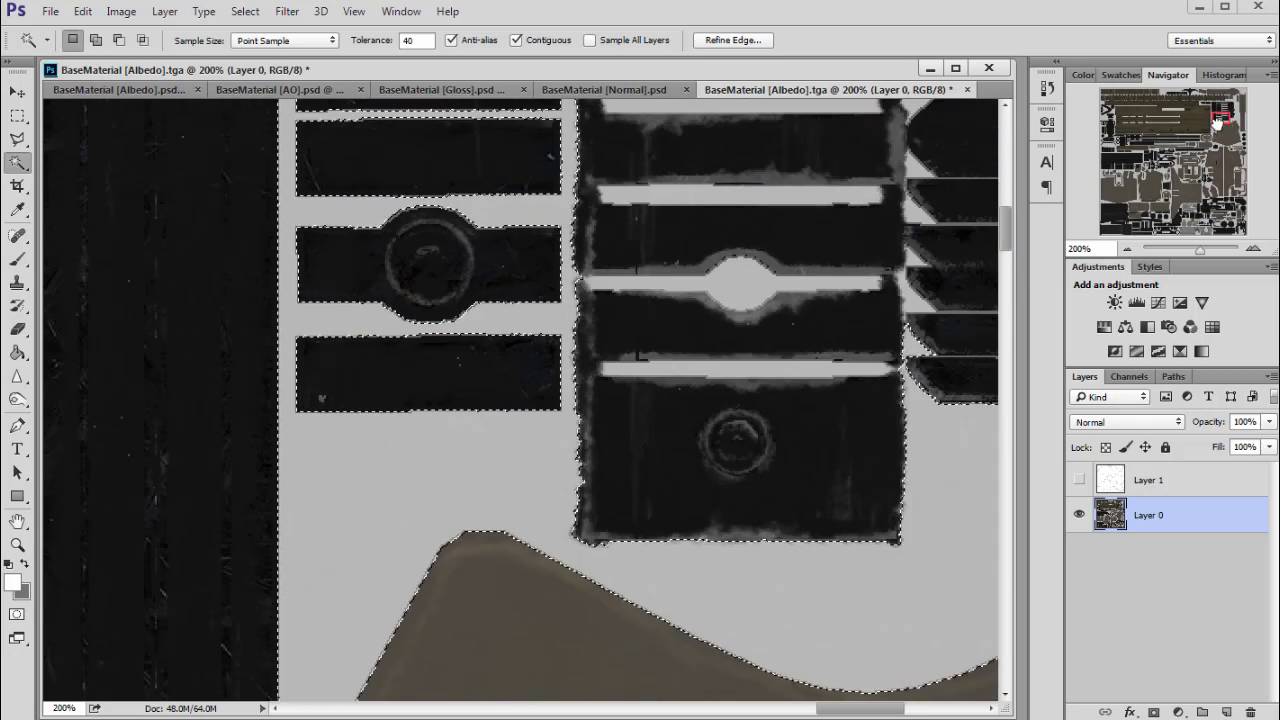
{"action": "key", "text": "m"}
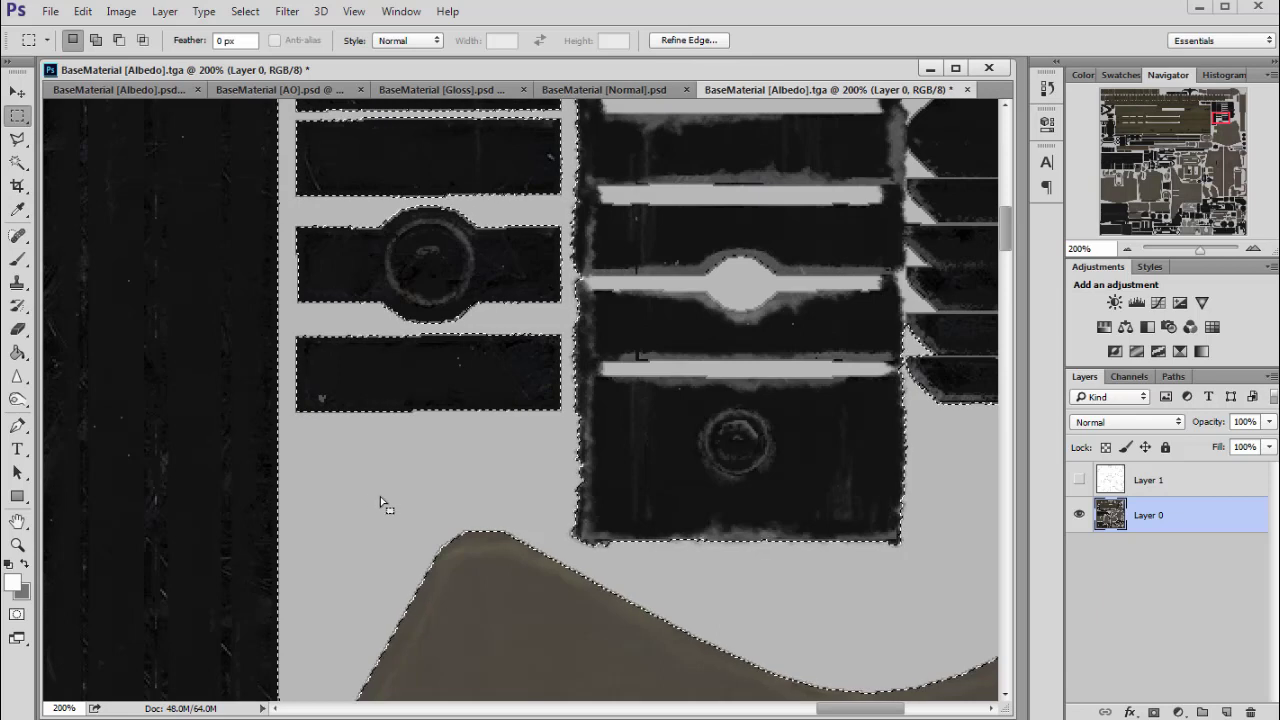
{"action": "left_click", "coordinate": [389, 496]}
Activate and show Layer 1, and compare its white island shapes with the texture underneath.
{"action": "left_click", "coordinate": [1112, 480]}
{"action": "left_click", "coordinate": [1079, 480]}
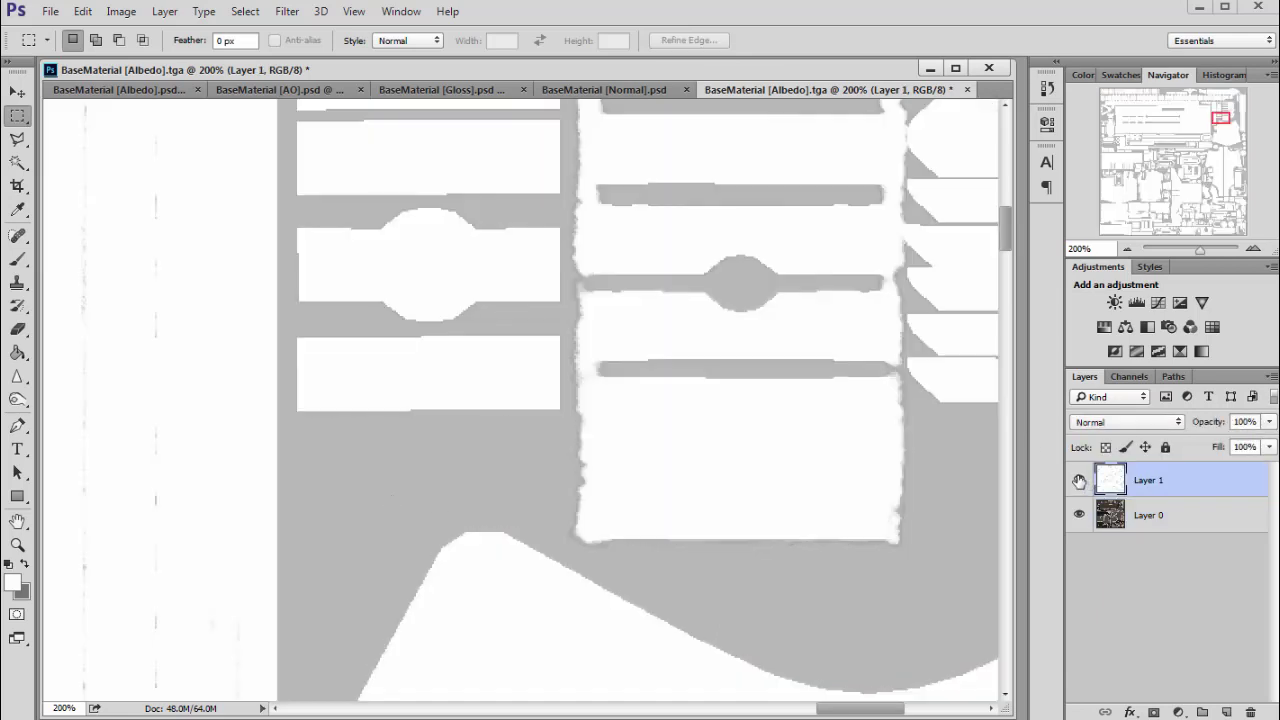
{"action": "left_click", "coordinate": [1079, 480]}
{"action": "left_click", "coordinate": [1079, 480]}
{"action": "left_click", "coordinate": [1127, 249]}
{"action": "left_click", "coordinate": [1127, 251]}
{"action": "left_click_drag", "start_coordinate": [1206, 120], "coordinate": [1141, 90]}
{"action": "left_click", "coordinate": [1127, 249]}
{"action": "left_click", "coordinate": [1127, 249]}
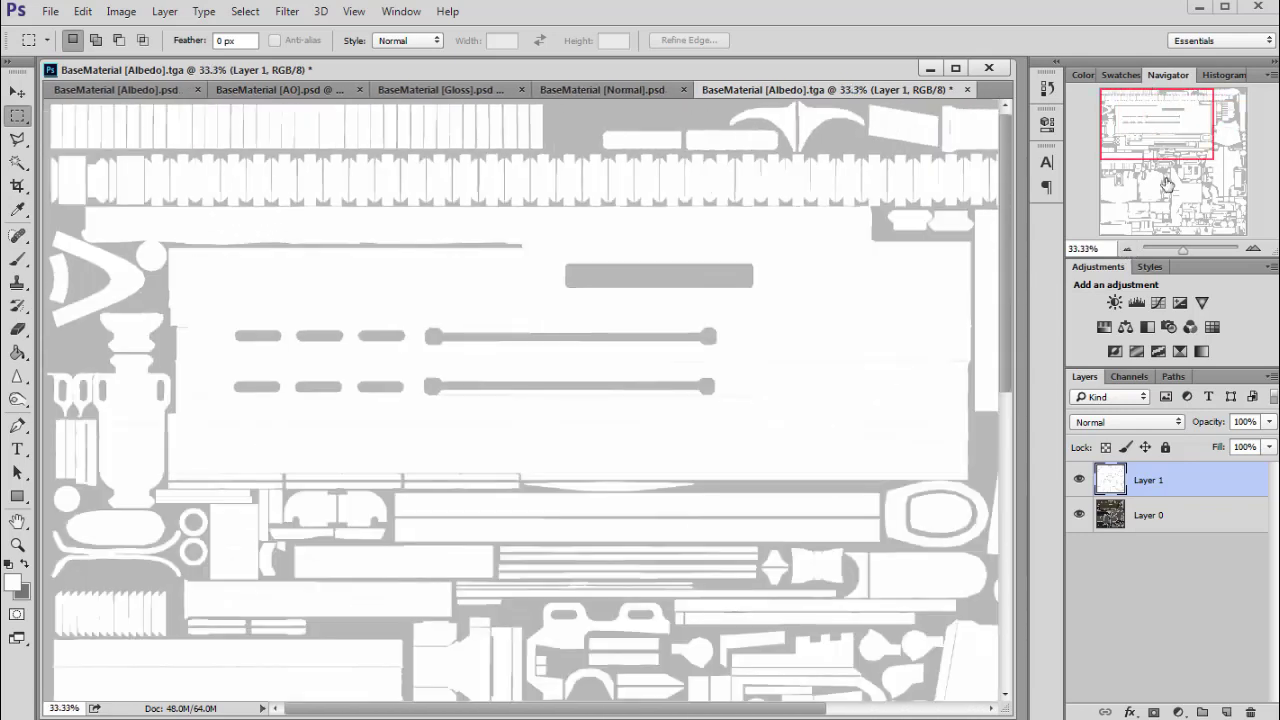
{"action": "left_click_drag", "start_coordinate": [1127, 139], "coordinate": [1219, 88]}
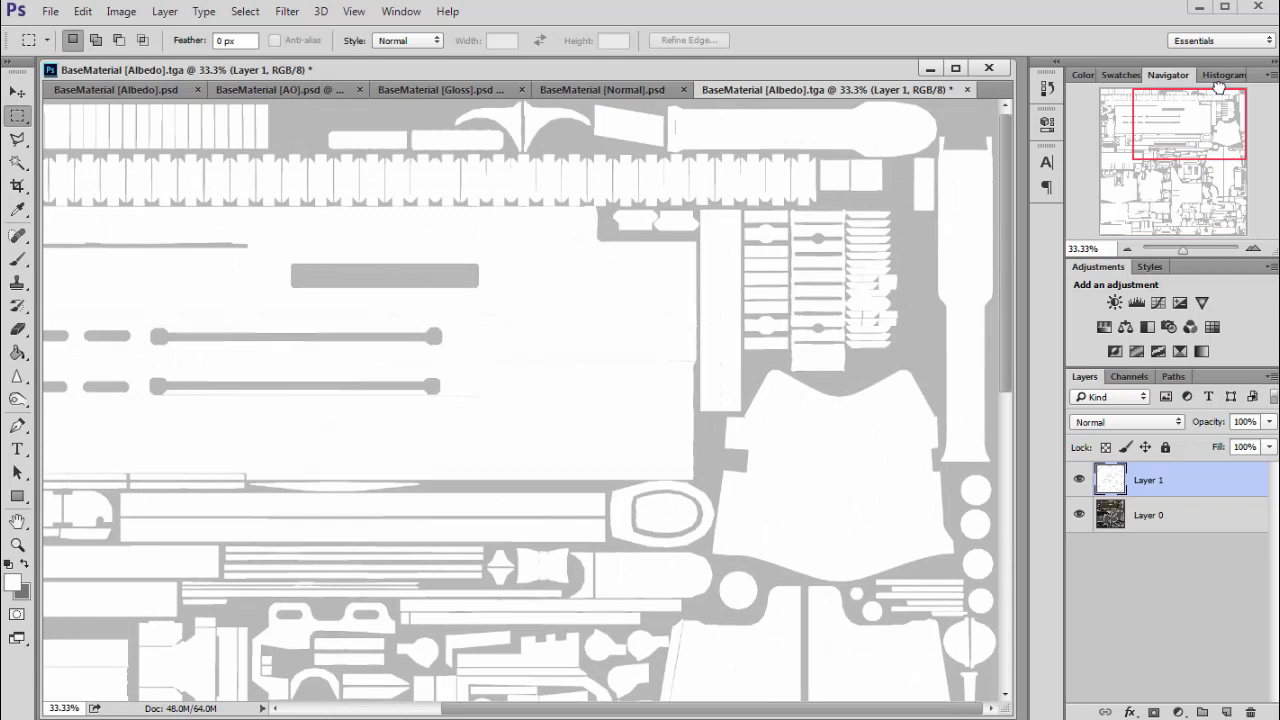
Load the white islands of Layer 1 as a selection and inspect its edges up close.
{"action": "left_click_drag", "start_coordinate": [1115, 482], "coordinate": [1120, 490]}
{"action": "left_click", "coordinate": [1113, 484], "text": "ctrl"}
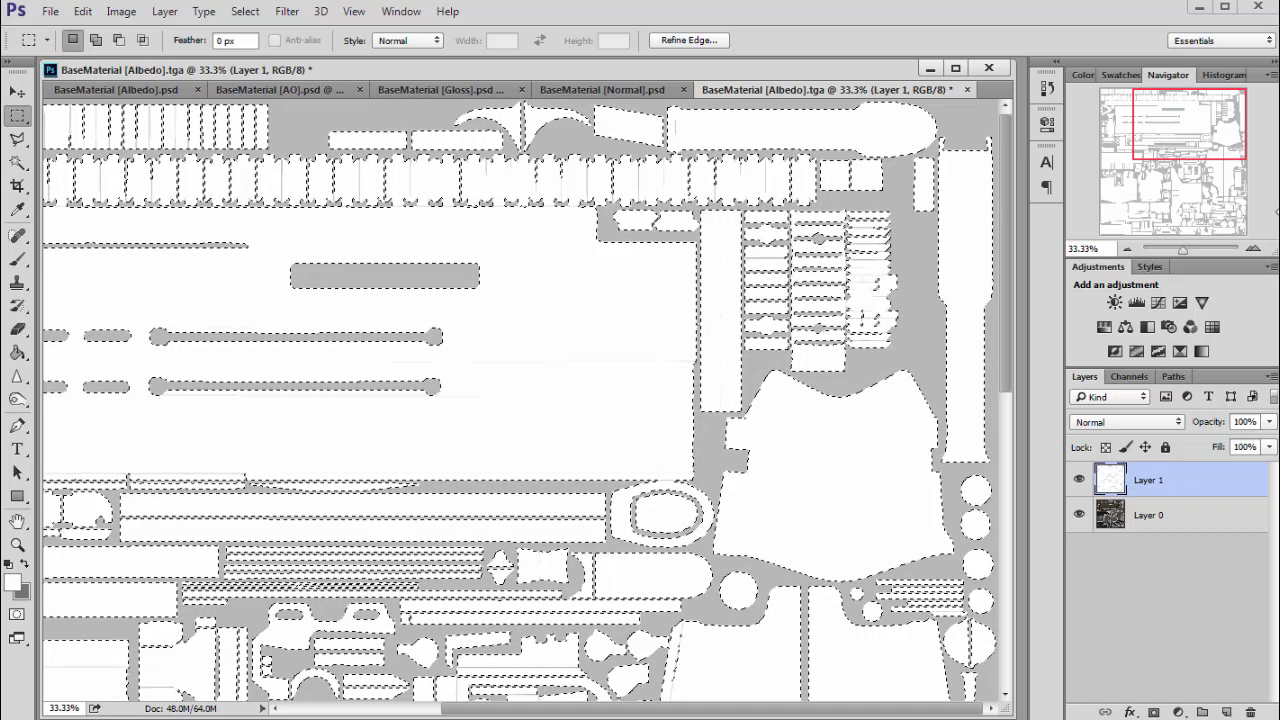
{"action": "left_click", "coordinate": [1254, 251]}
{"action": "left_click", "coordinate": [1254, 251]}
{"action": "left_click", "coordinate": [1254, 251]}
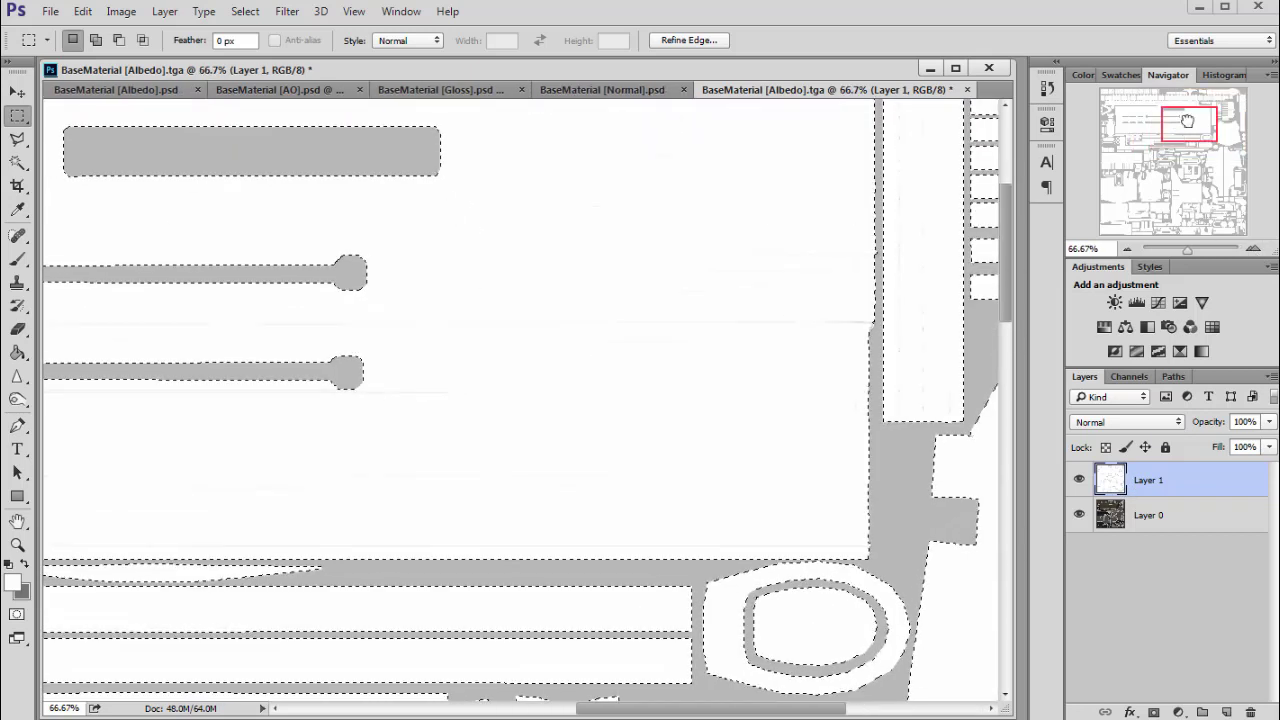
{"action": "left_click_drag", "start_coordinate": [1188, 121], "coordinate": [1208, 106]}
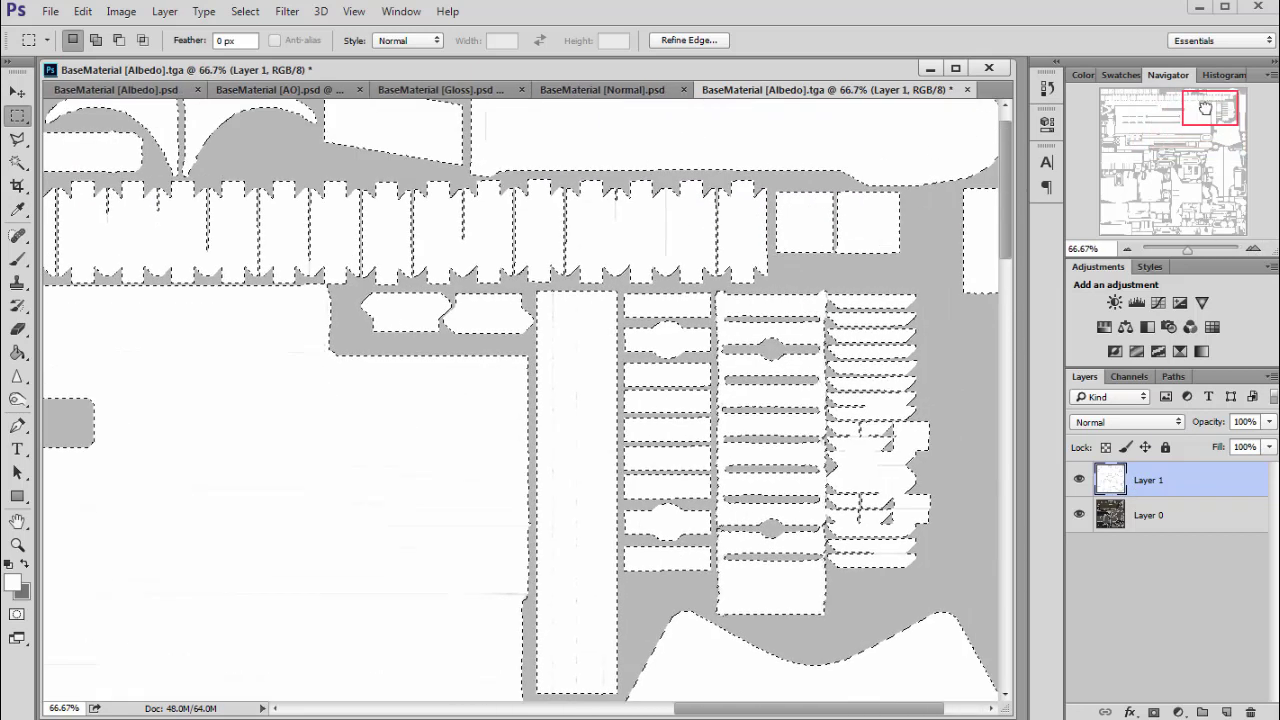
{"action": "left_click", "coordinate": [1254, 249]}
{"action": "left_click", "coordinate": [1254, 249]}
{"action": "left_click_drag", "start_coordinate": [1202, 108], "coordinate": [1191, 100]}
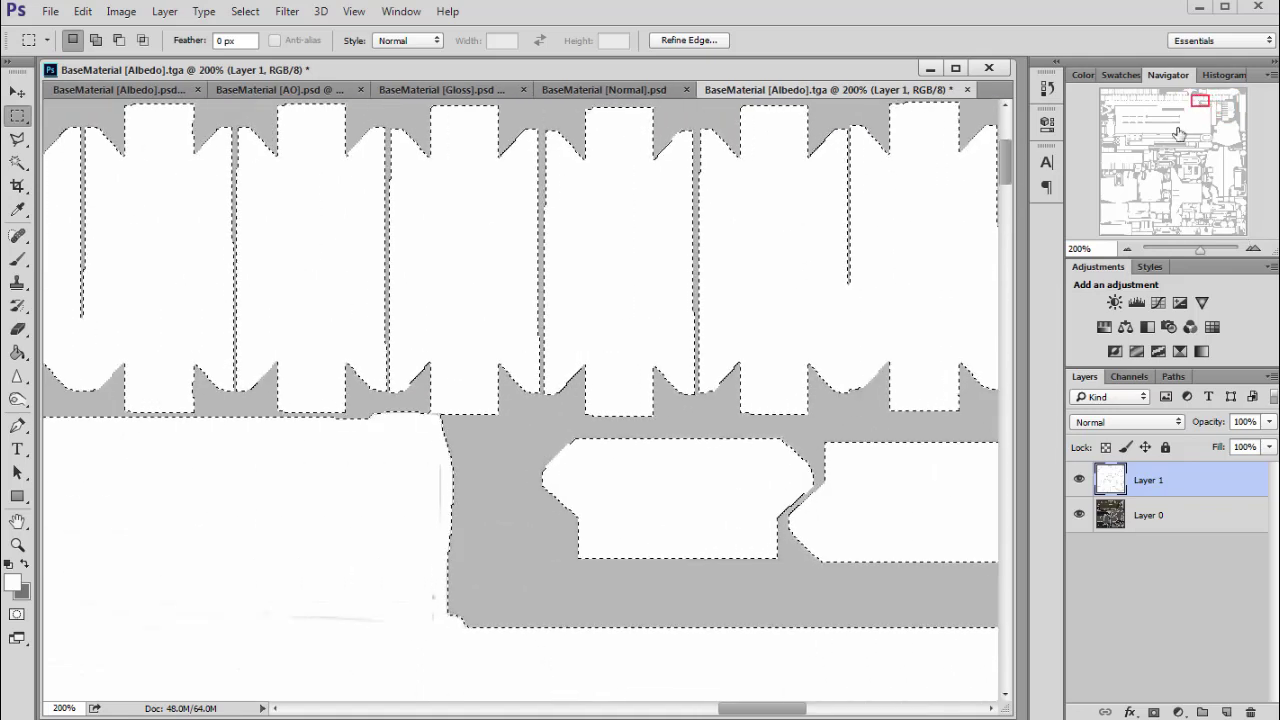
Contract the island selection by 2 pixels and hide Layer 1 to check the selection edges against the texture.
{"action": "left_click", "coordinate": [245, 11]}
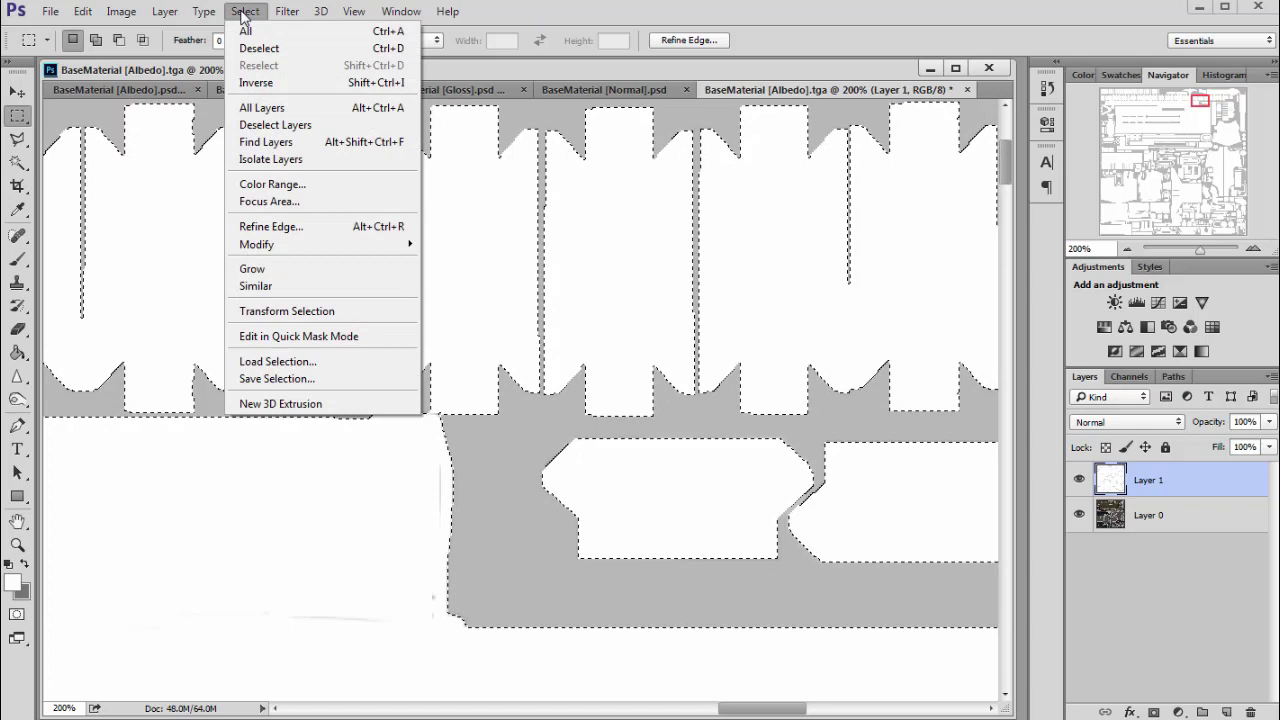
{"action": "mouse_move", "coordinate": [342, 252]}
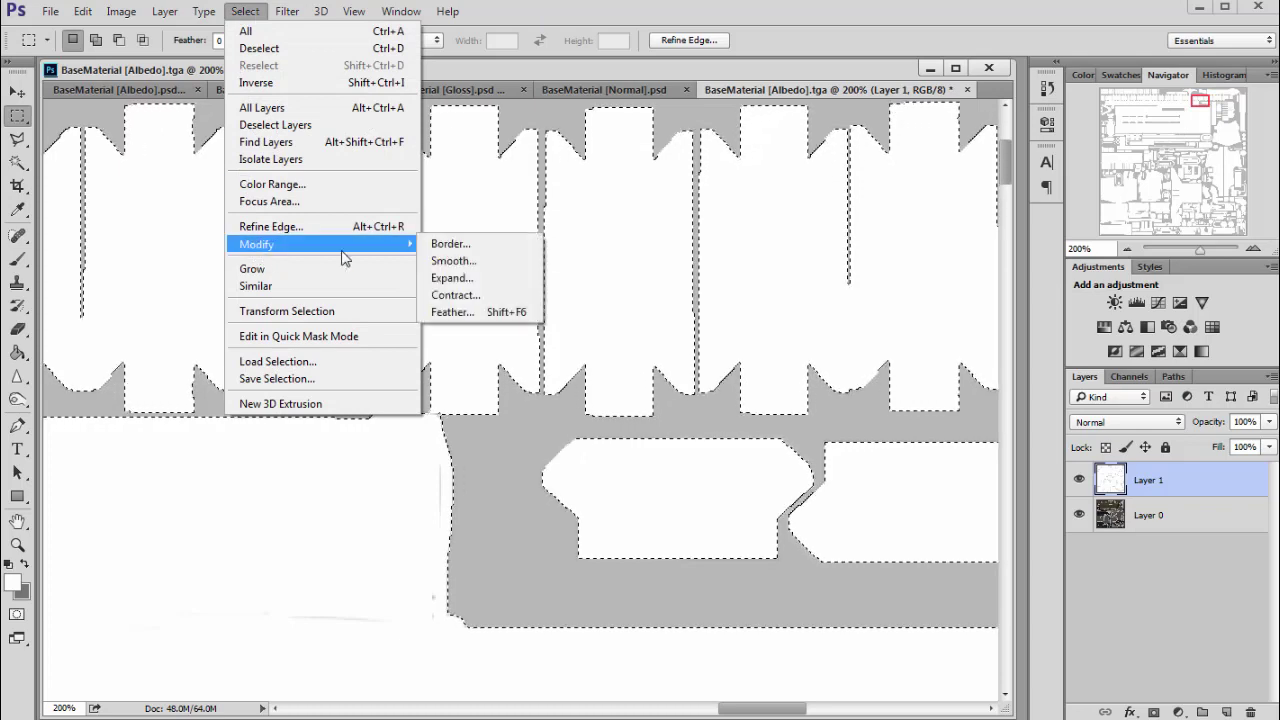
{"action": "left_click", "coordinate": [466, 297]}
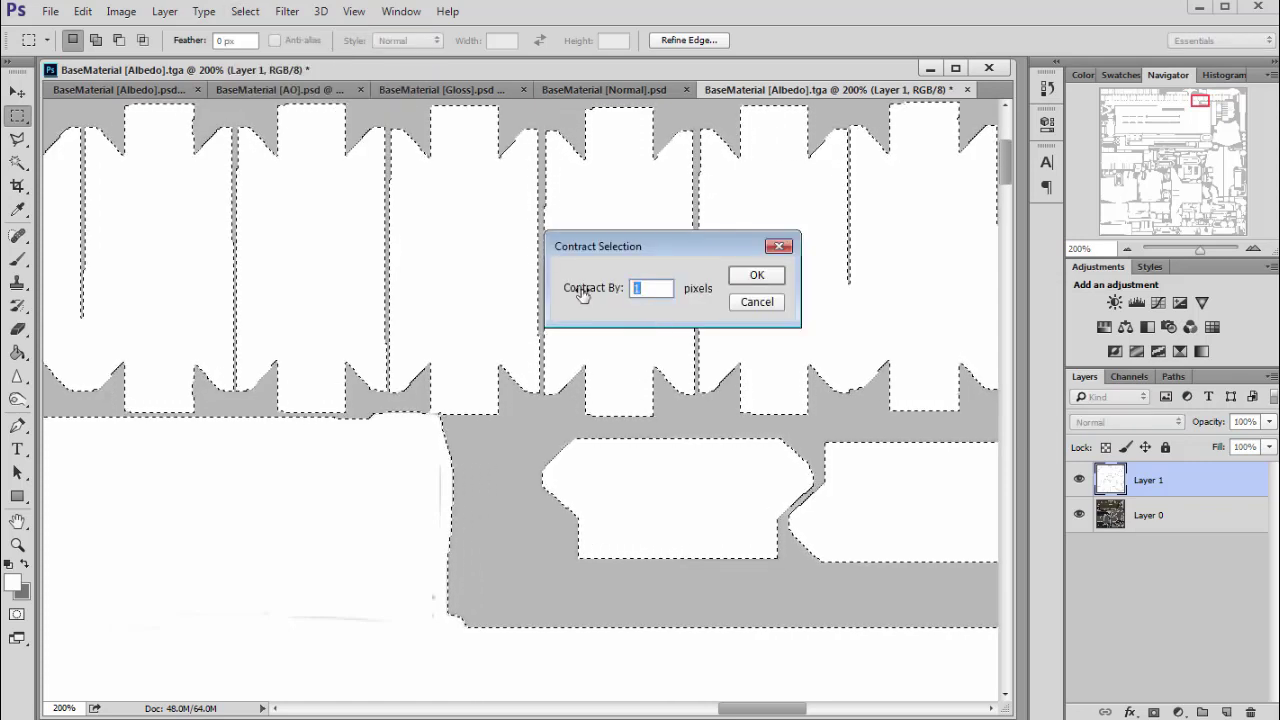
{"action": "type", "text": "2"}
{"action": "left_click", "coordinate": [752, 278]}
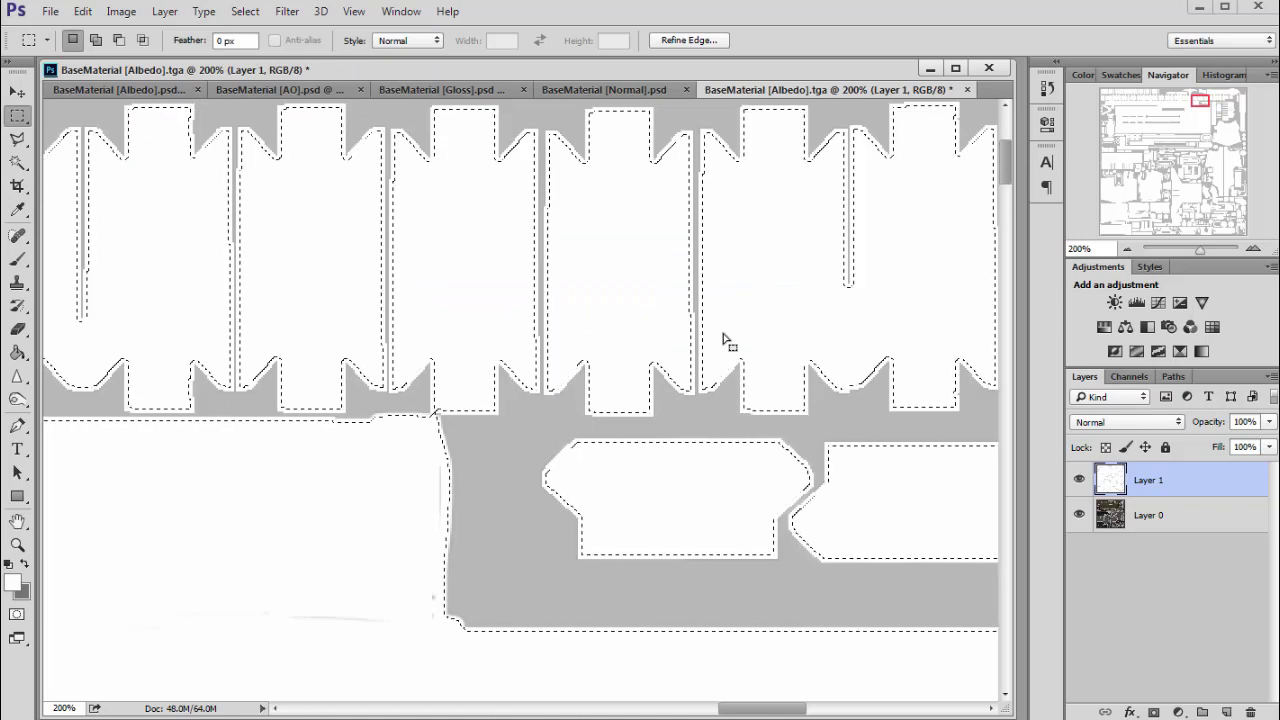
{"action": "left_click_drag", "start_coordinate": [1199, 96], "coordinate": [1107, 151]}
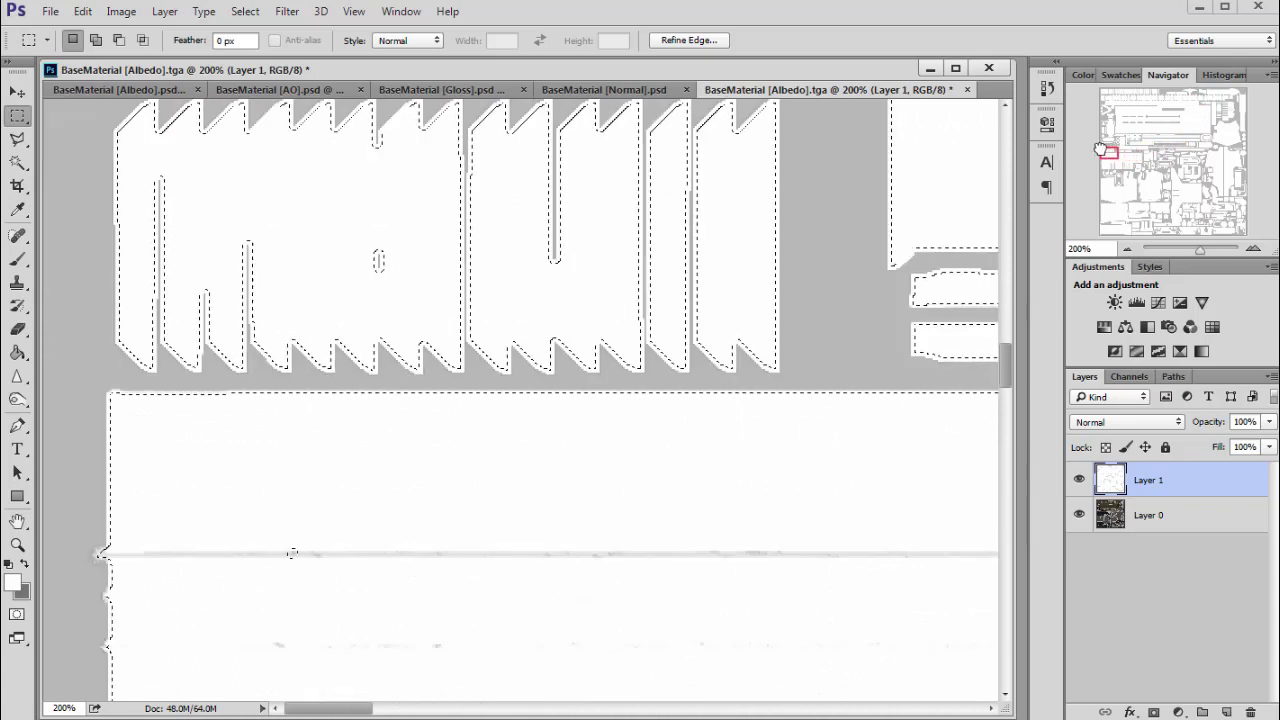
{"action": "left_click", "coordinate": [1079, 480]}
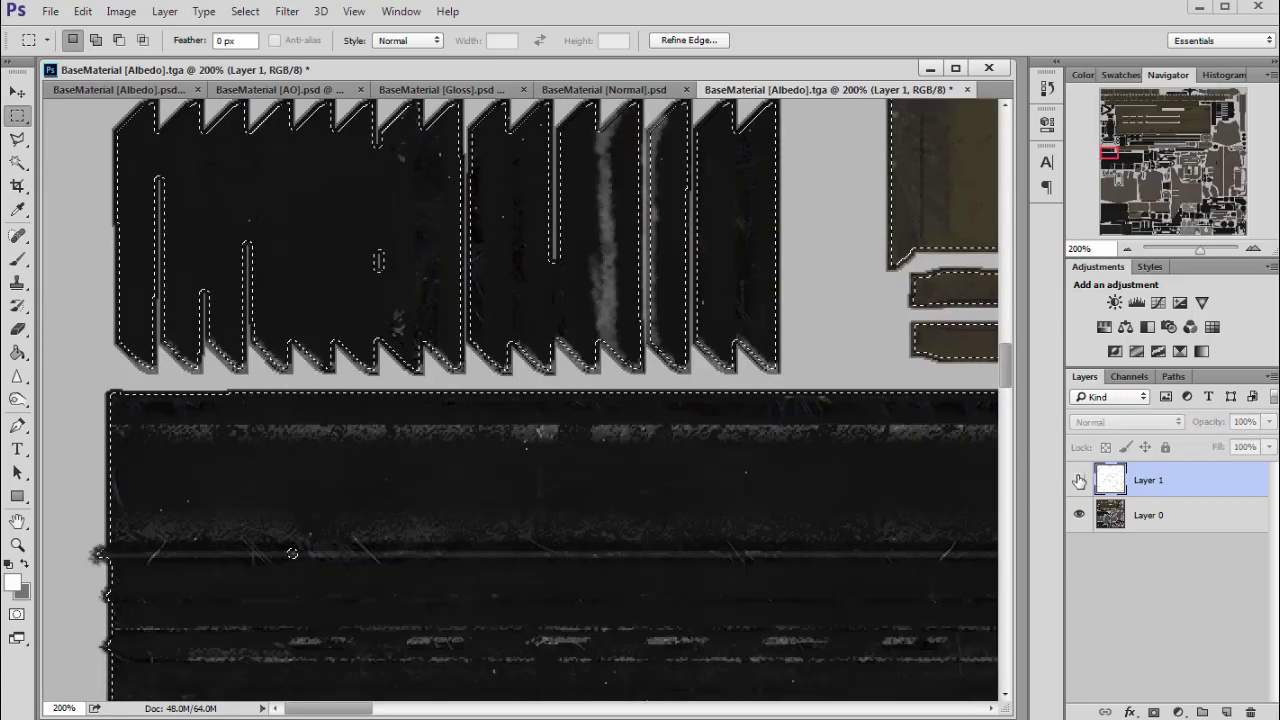
Activate Layer 0, try deleting the contents of the selected islands, and undo the deletion.
{"action": "left_click", "coordinate": [1127, 525]}
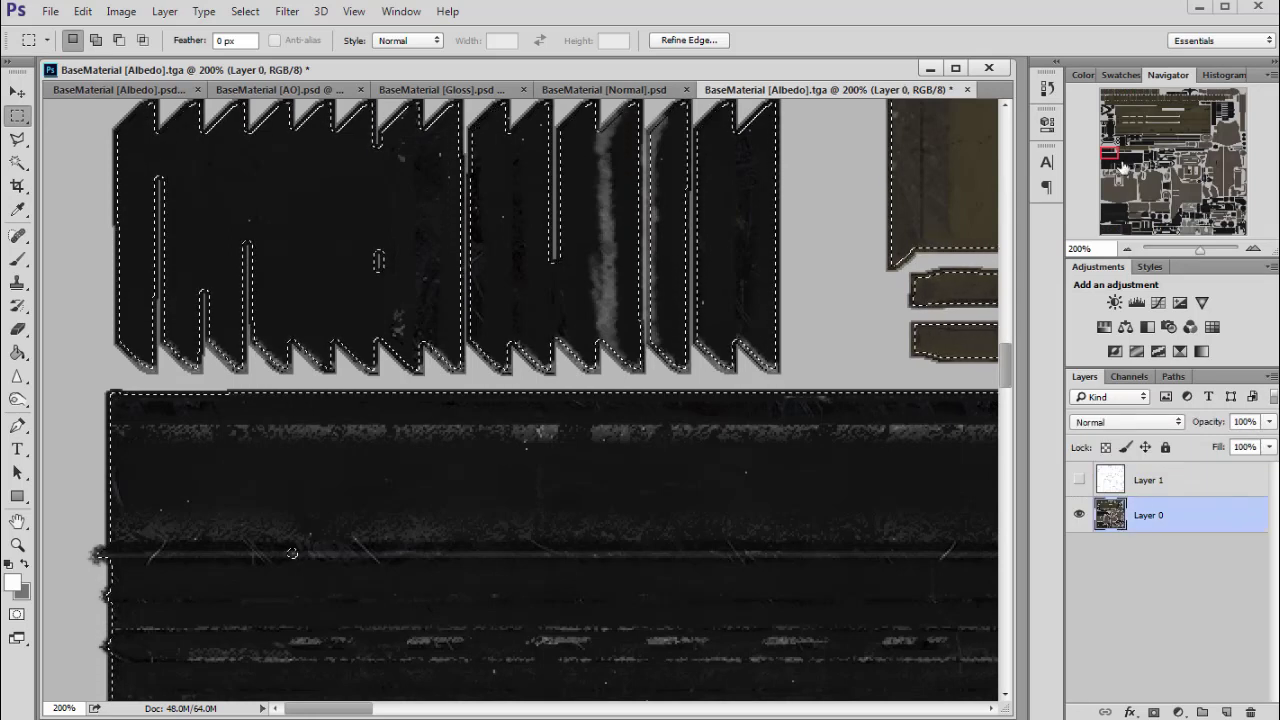
{"action": "left_click_drag", "start_coordinate": [1111, 155], "coordinate": [1115, 155]}
{"action": "left_click", "coordinate": [1127, 250]}
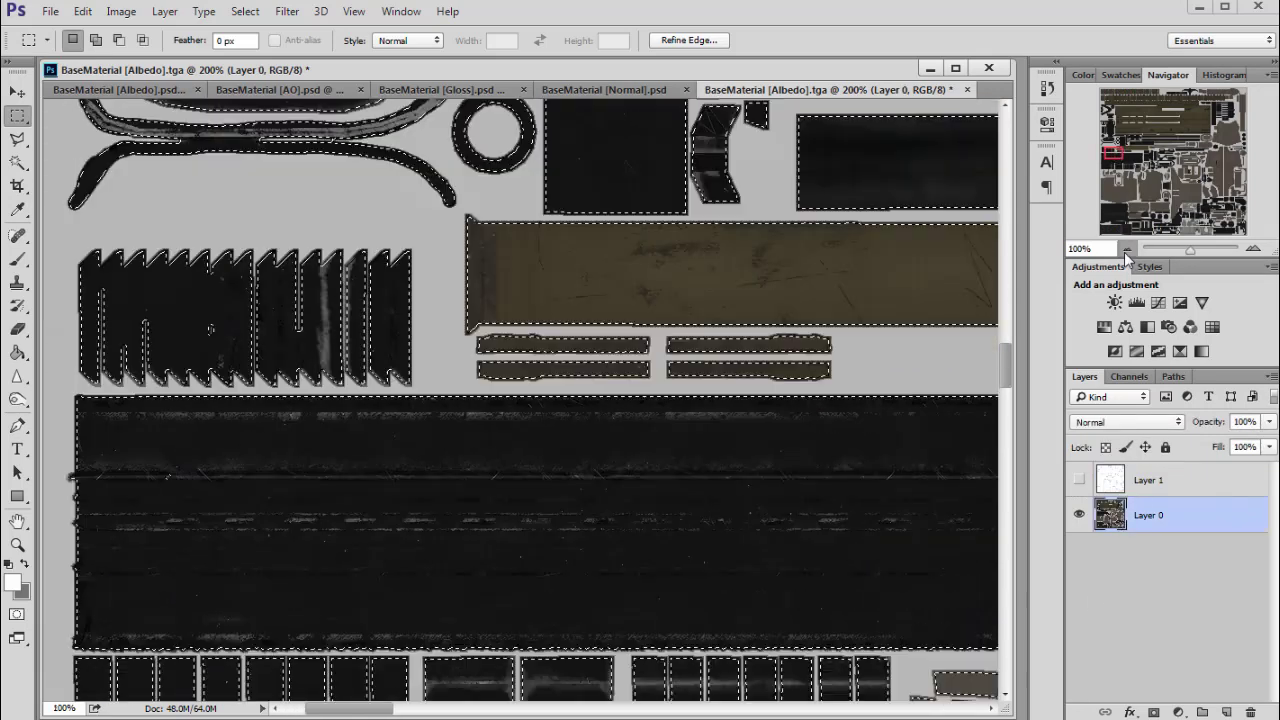
{"action": "left_click", "coordinate": [1127, 250]}
{"action": "left_click_drag", "start_coordinate": [1125, 152], "coordinate": [1140, 149]}
{"action": "key", "text": "Delete"}
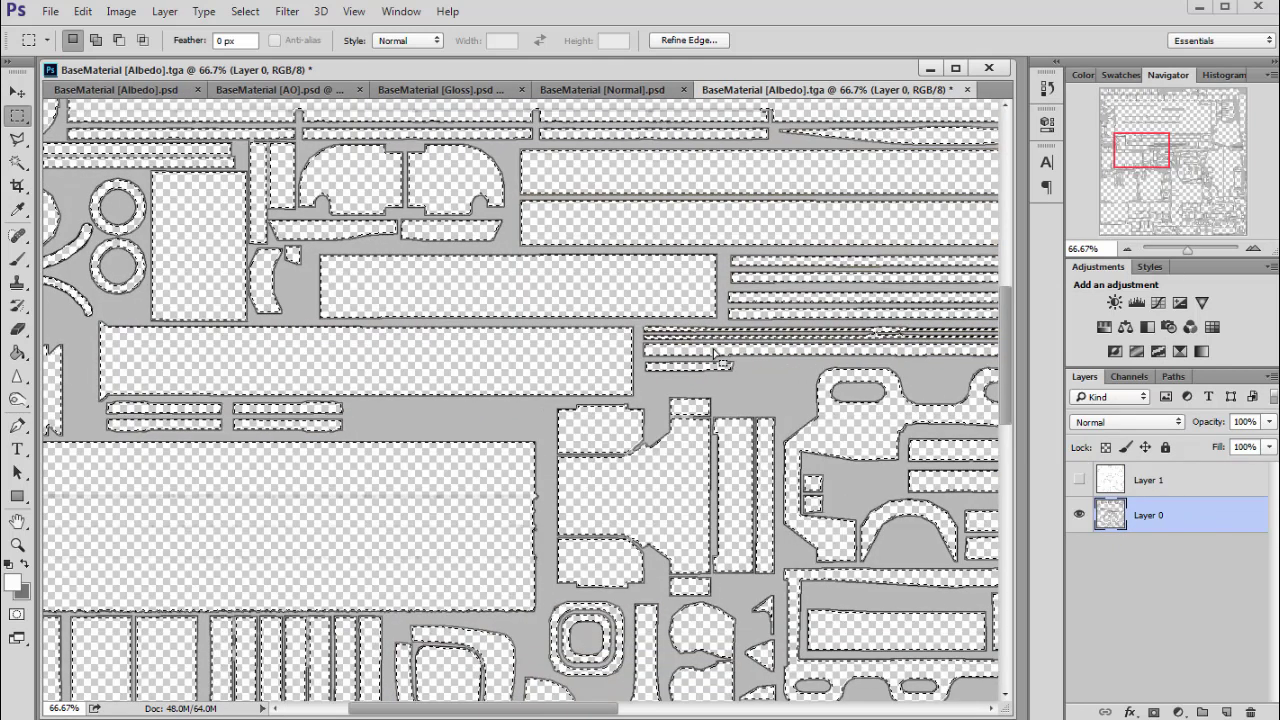
{"action": "key", "text": "ctrl+z"}
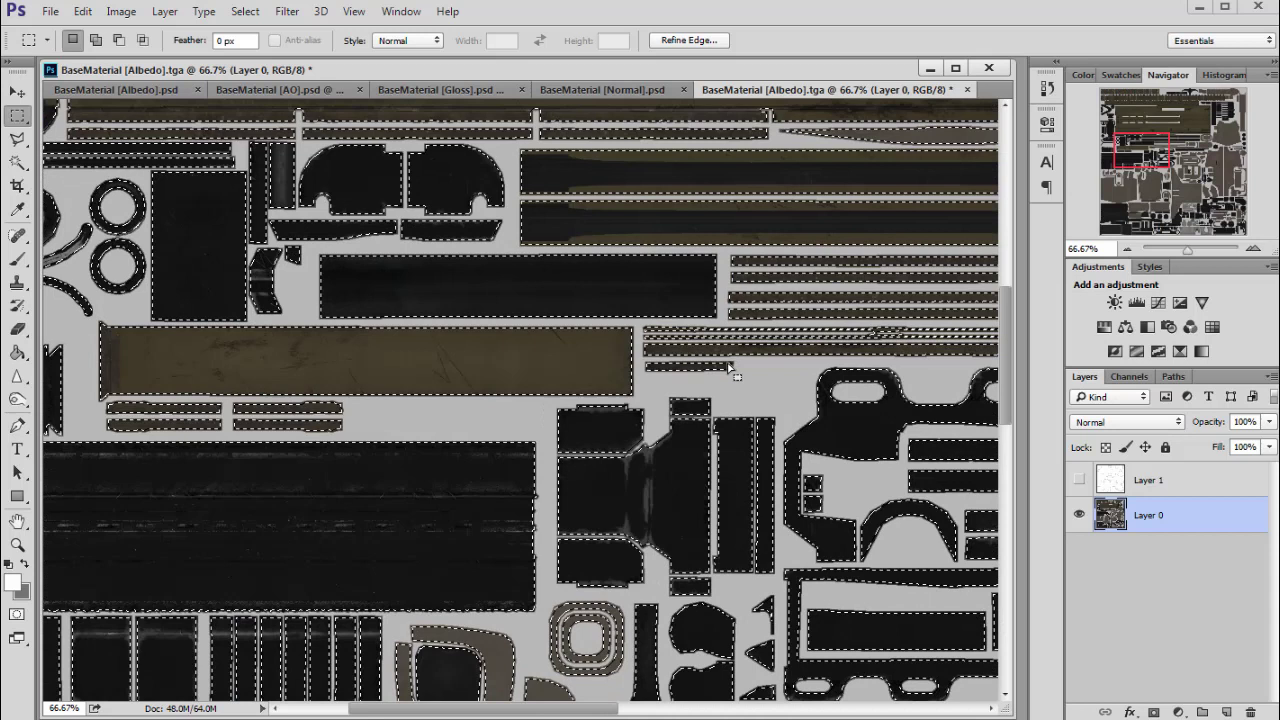
Invert the island selection, delete the light background around the islands on Layer 0, and clear the selection.
{"action": "left_click", "coordinate": [287, 11]}
{"action": "mouse_move", "coordinate": [243, 12]}
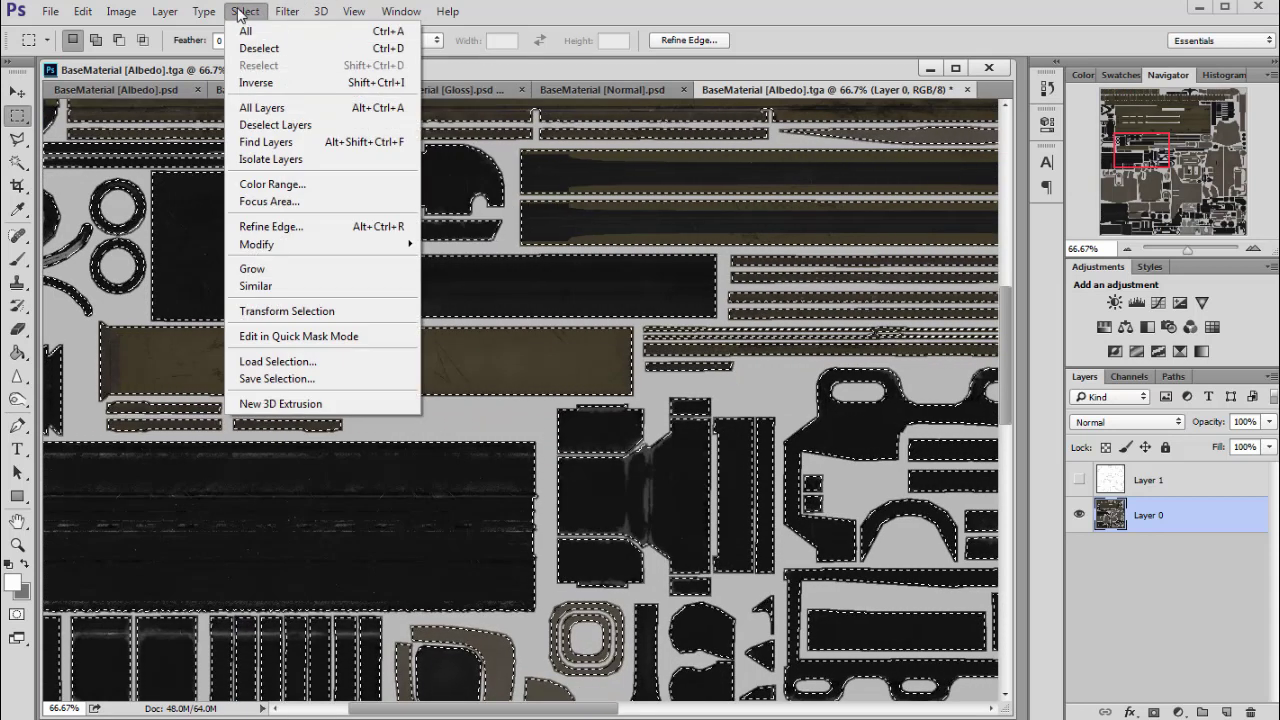
{"action": "left_click", "coordinate": [250, 83]}
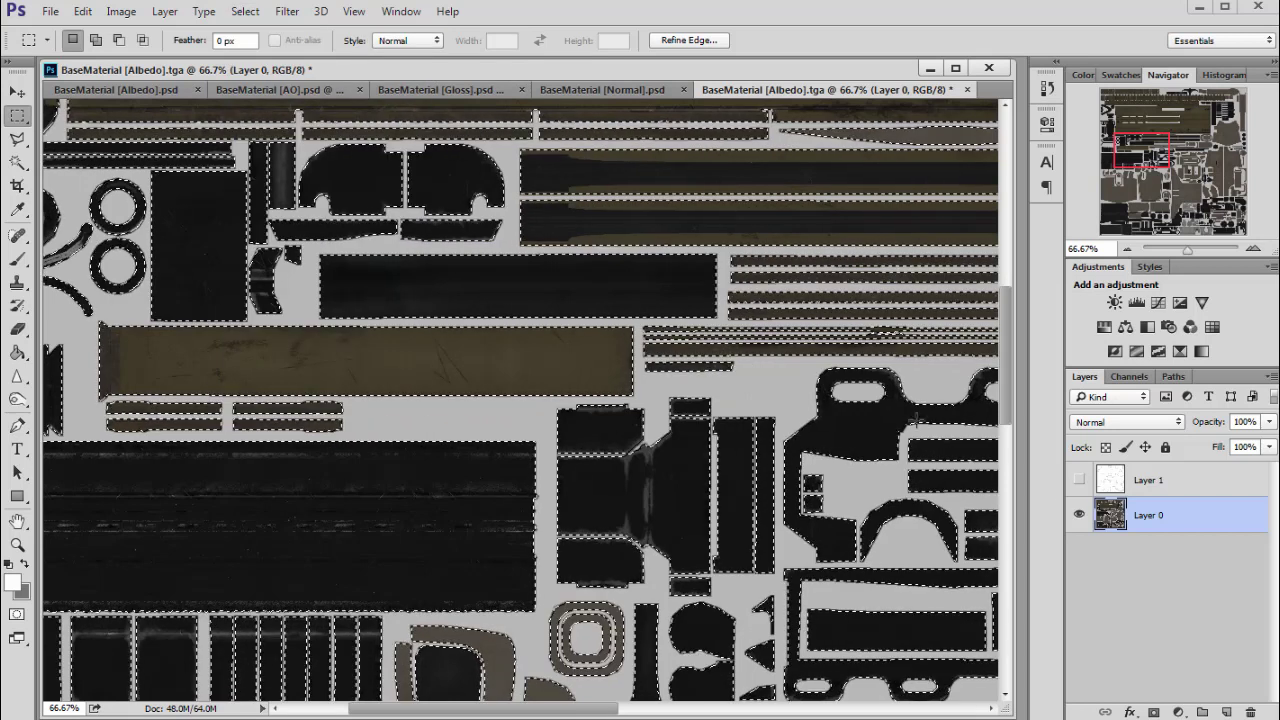
{"action": "key", "text": "Delete"}
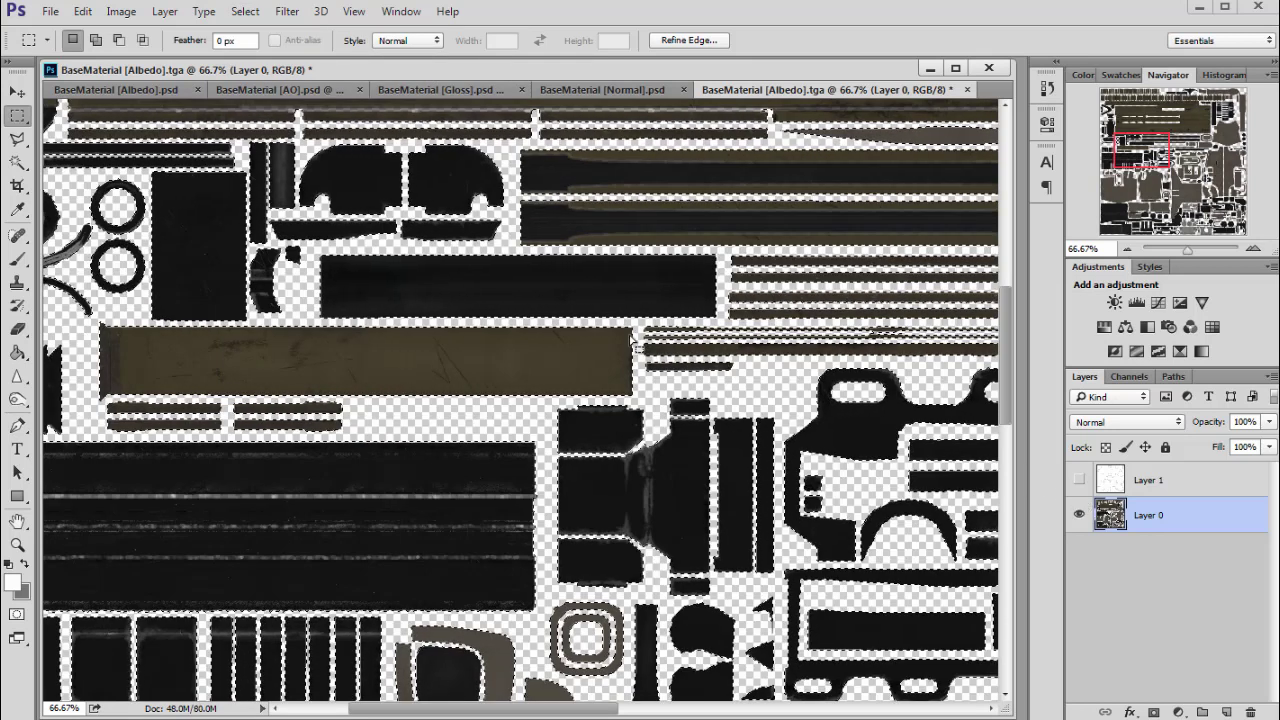
{"action": "left_click", "coordinate": [1254, 250]}
{"action": "left_click", "coordinate": [1254, 250]}
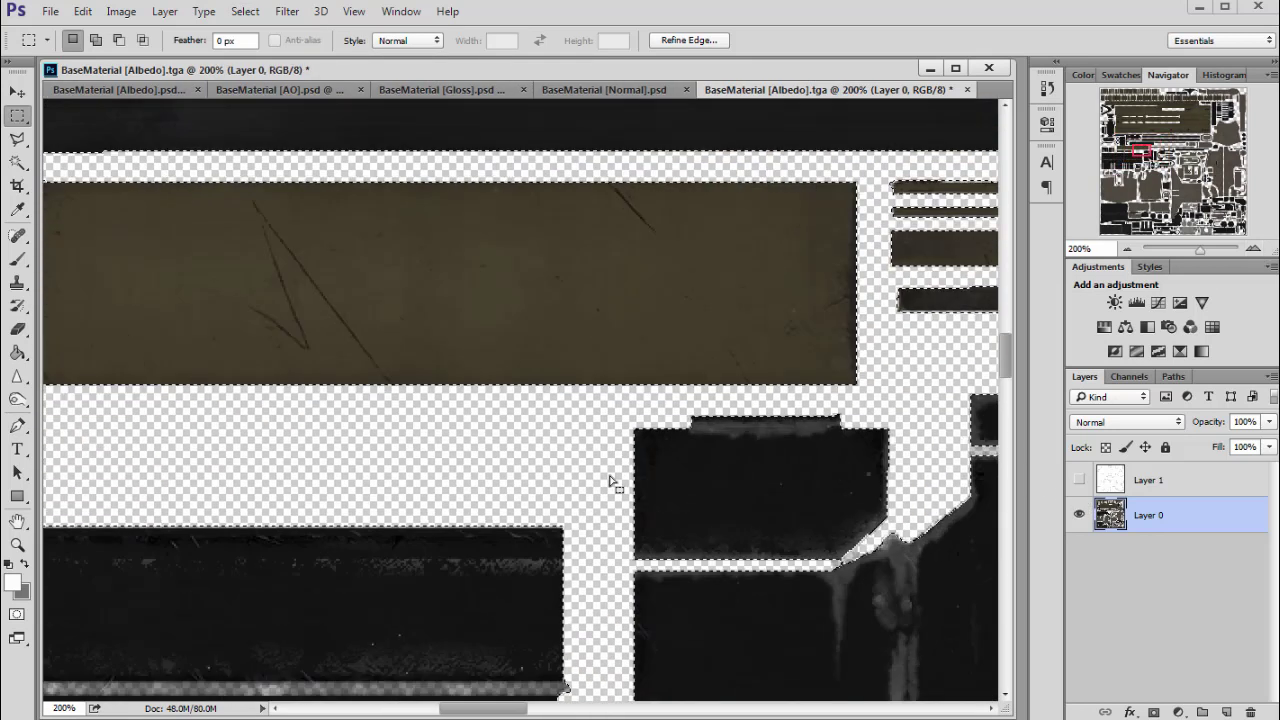
{"action": "key", "text": "ctrl+d"}
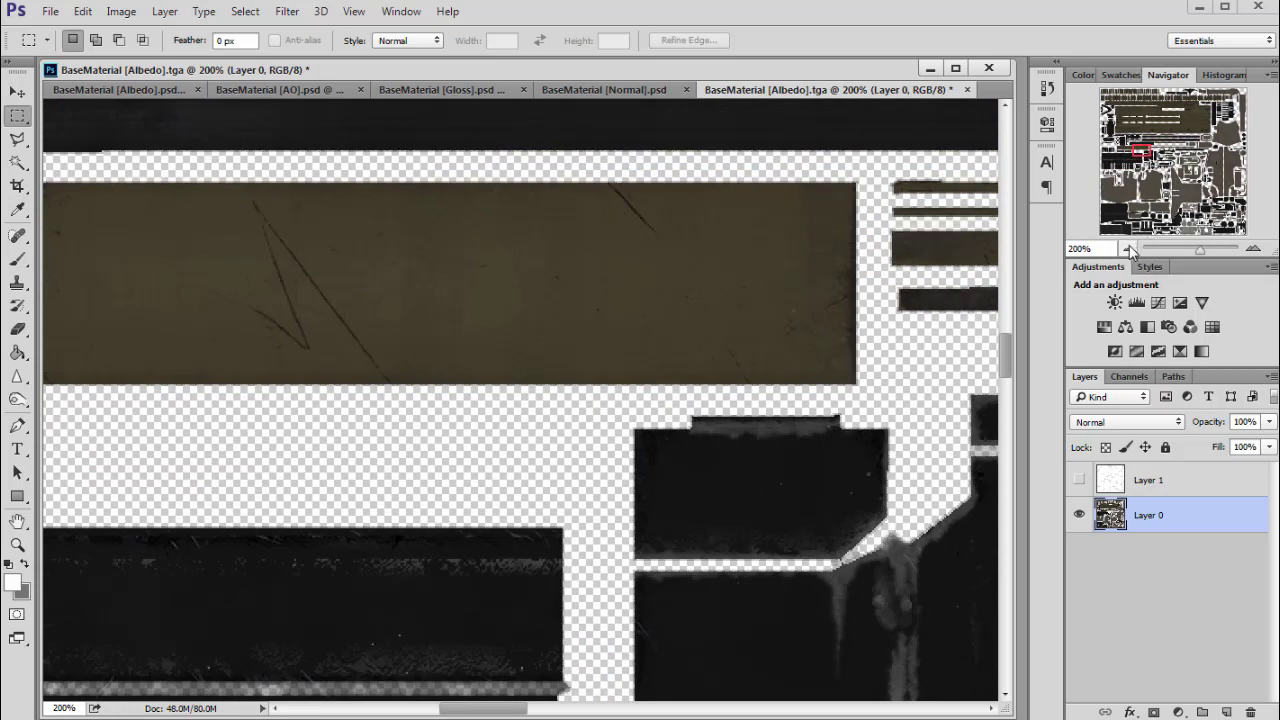
Apply the xNormal Dilation filter to Layer 0 with a radius of 32 pixels, updating its preview first.
{"action": "left_click", "coordinate": [1127, 248]}
{"action": "left_click", "coordinate": [1127, 248]}
{"action": "left_click", "coordinate": [1127, 248]}
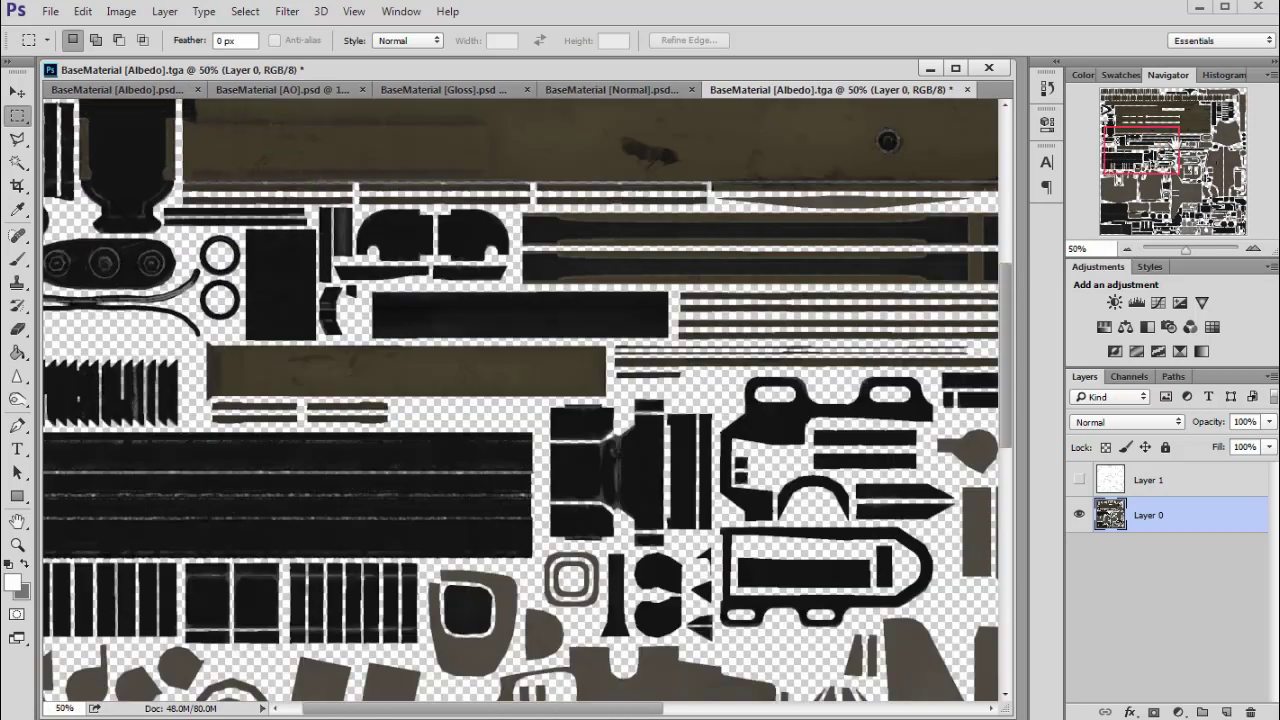
{"action": "left_click_drag", "start_coordinate": [1170, 140], "coordinate": [1250, 97]}
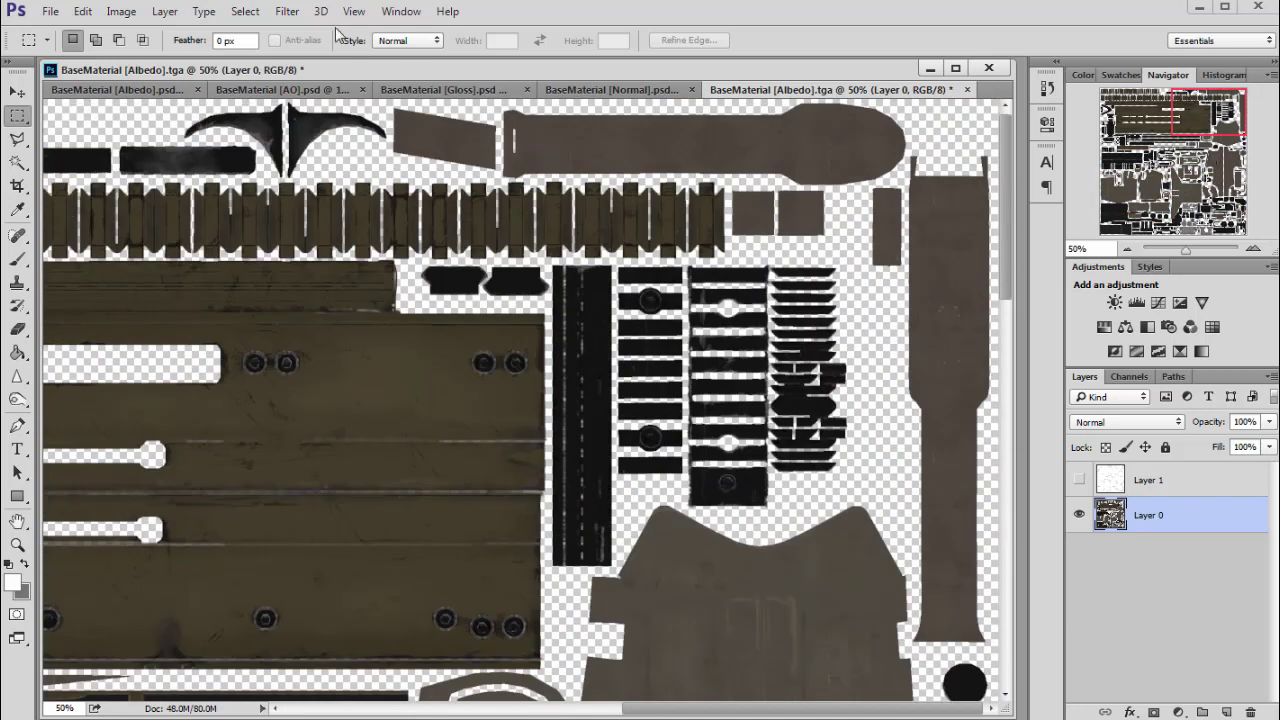
{"action": "left_click", "coordinate": [287, 11]}
{"action": "mouse_move", "coordinate": [325, 390]}
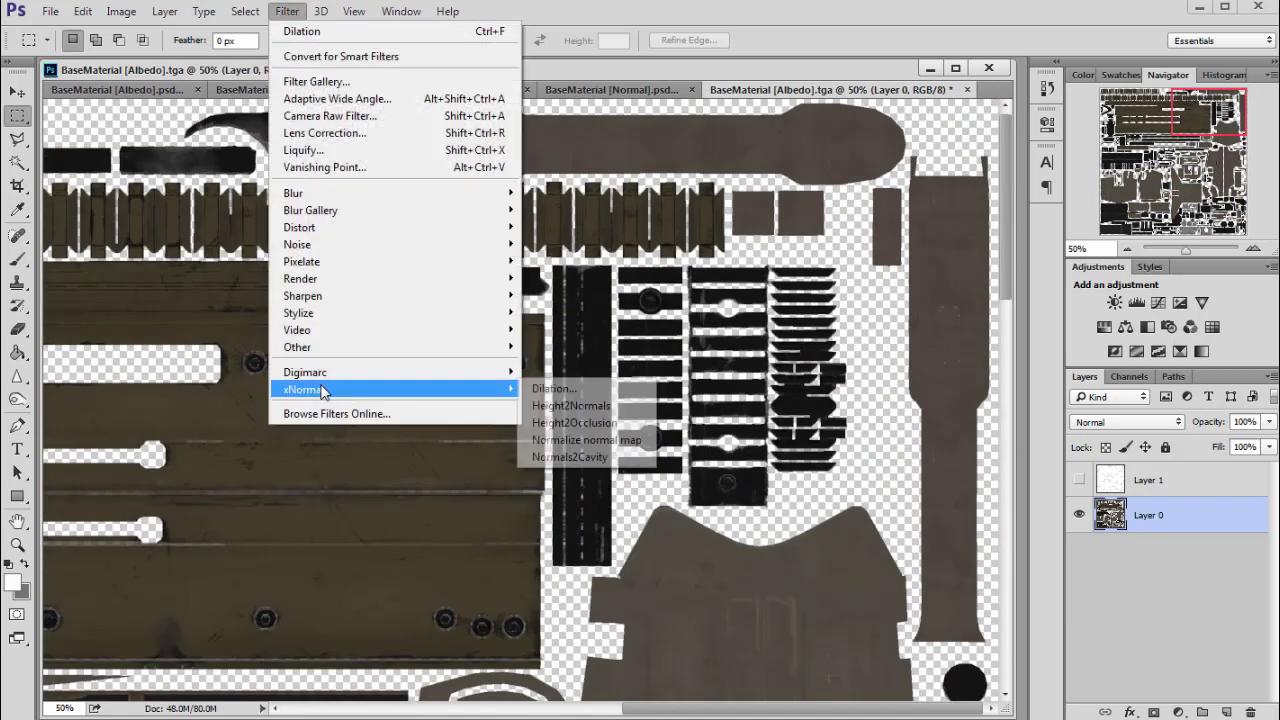
{"action": "left_click", "coordinate": [578, 395]}
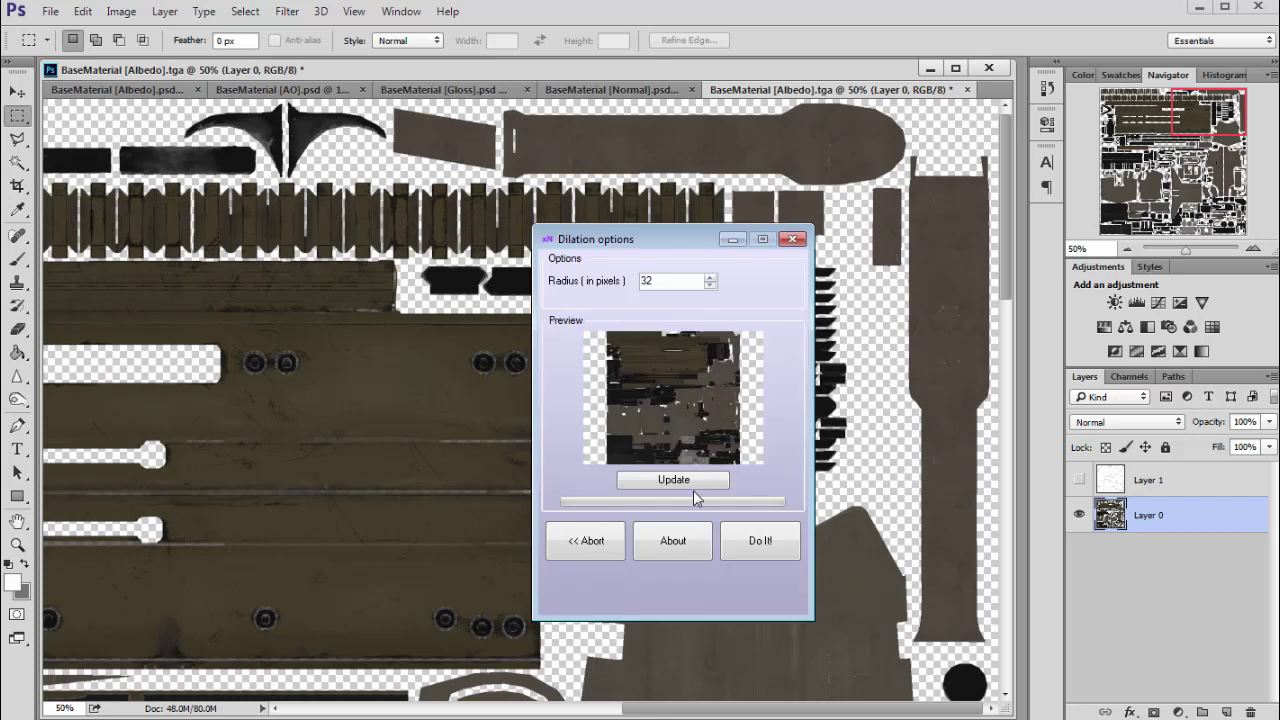
{"action": "left_click", "coordinate": [675, 484]}
{"action": "left_click", "coordinate": [757, 545]}
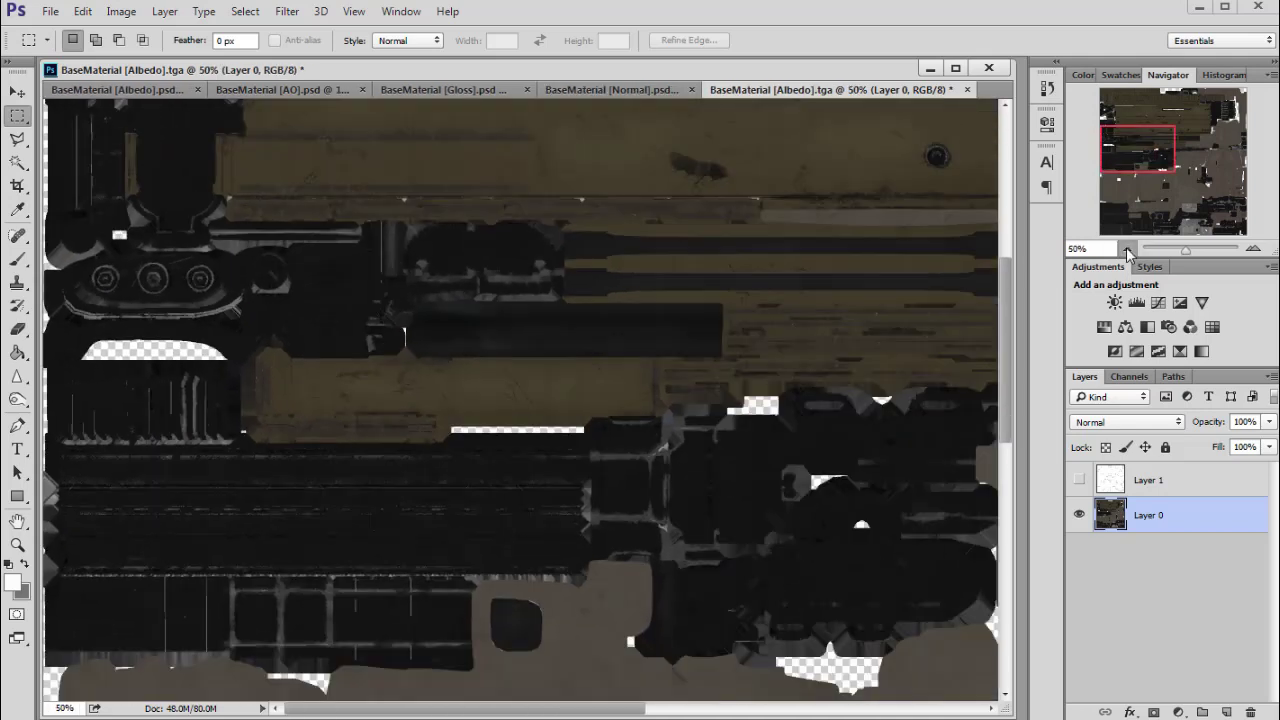
Create a new layer and place it directly beneath the dilated Layer 0.
{"action": "left_click", "coordinate": [1127, 249]}
{"action": "left_click", "coordinate": [1127, 249]}
{"action": "left_click", "coordinate": [1127, 249]}
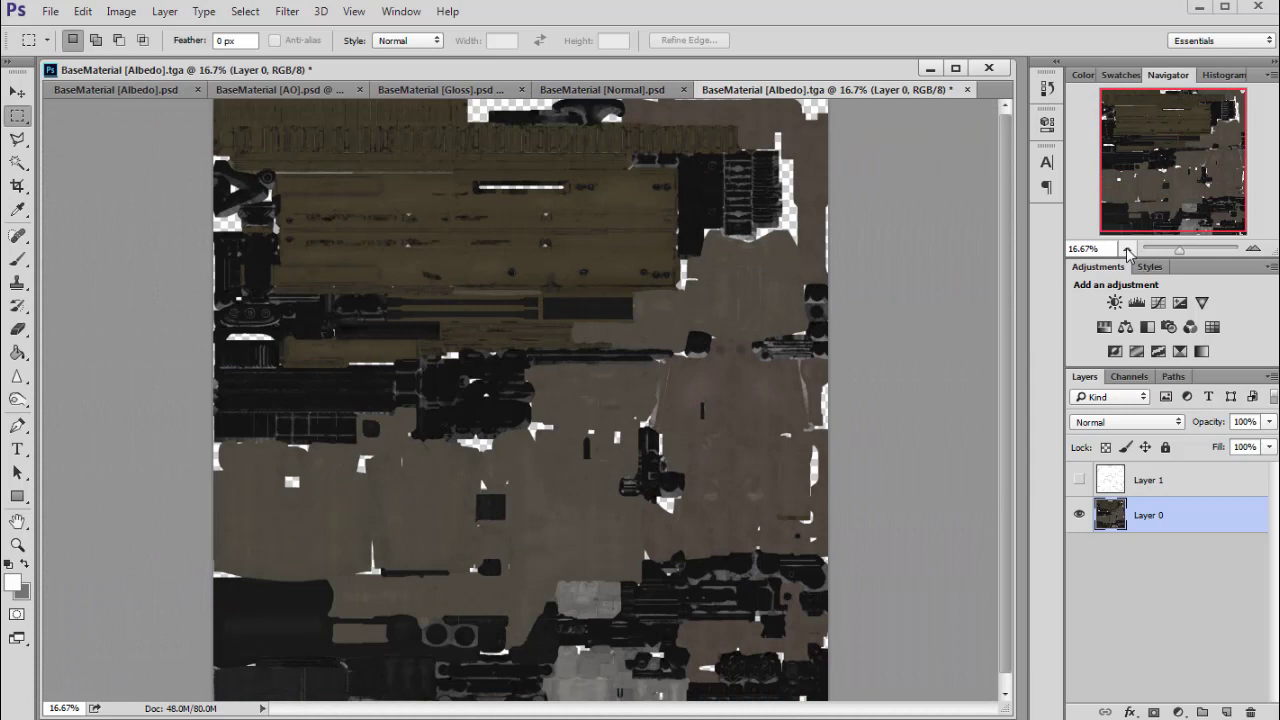
{"action": "left_click_drag", "start_coordinate": [1174, 144], "coordinate": [1164, 187]}
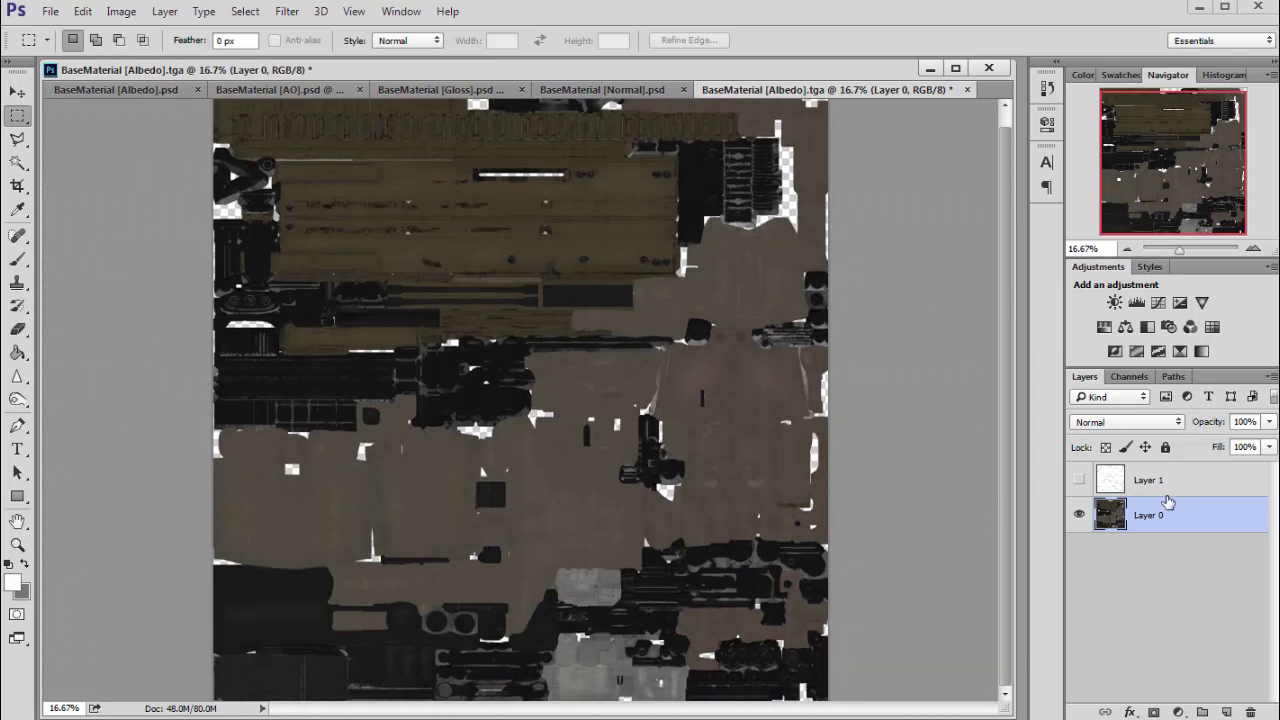
{"action": "left_click", "coordinate": [1226, 712]}
{"action": "left_click_drag", "start_coordinate": [1170, 525], "coordinate": [1162, 585]}
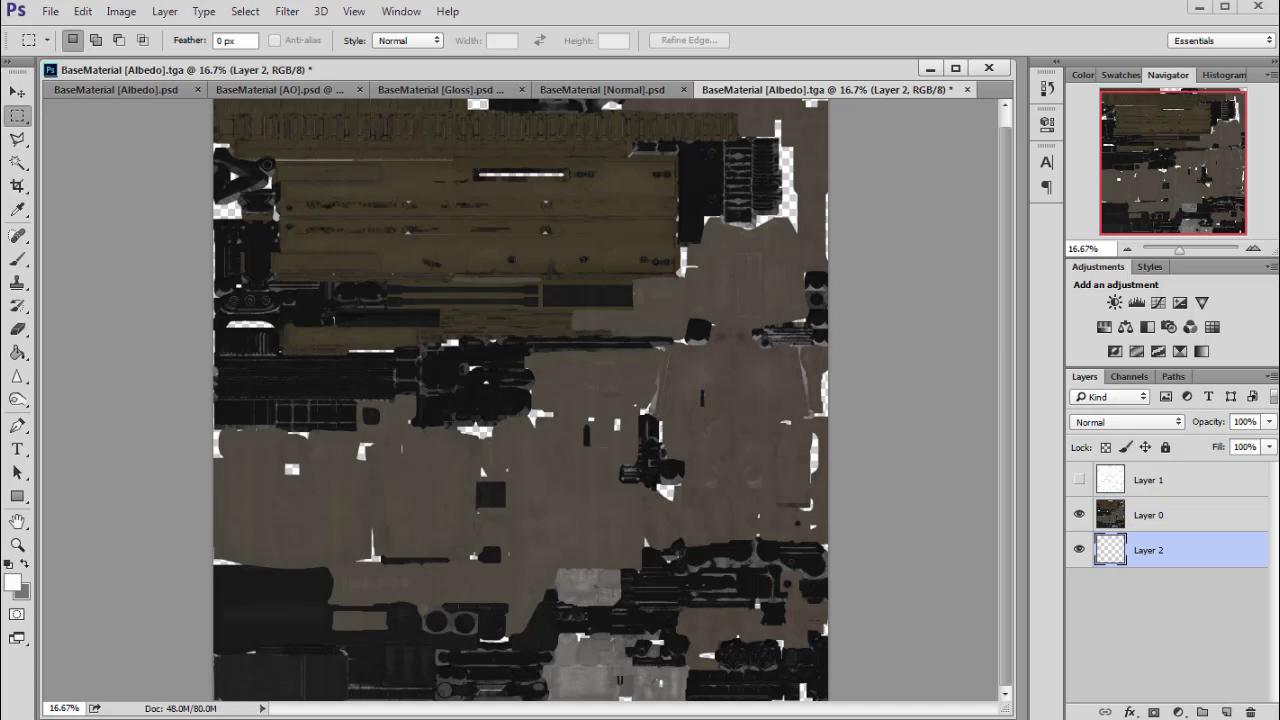
Sample the brown-grey texture color 4f4b40 as the foreground color and fill the new bottom layer with the Paint Bucket.
{"action": "left_click", "coordinate": [17, 352]}
{"action": "left_click", "coordinate": [25, 564]}
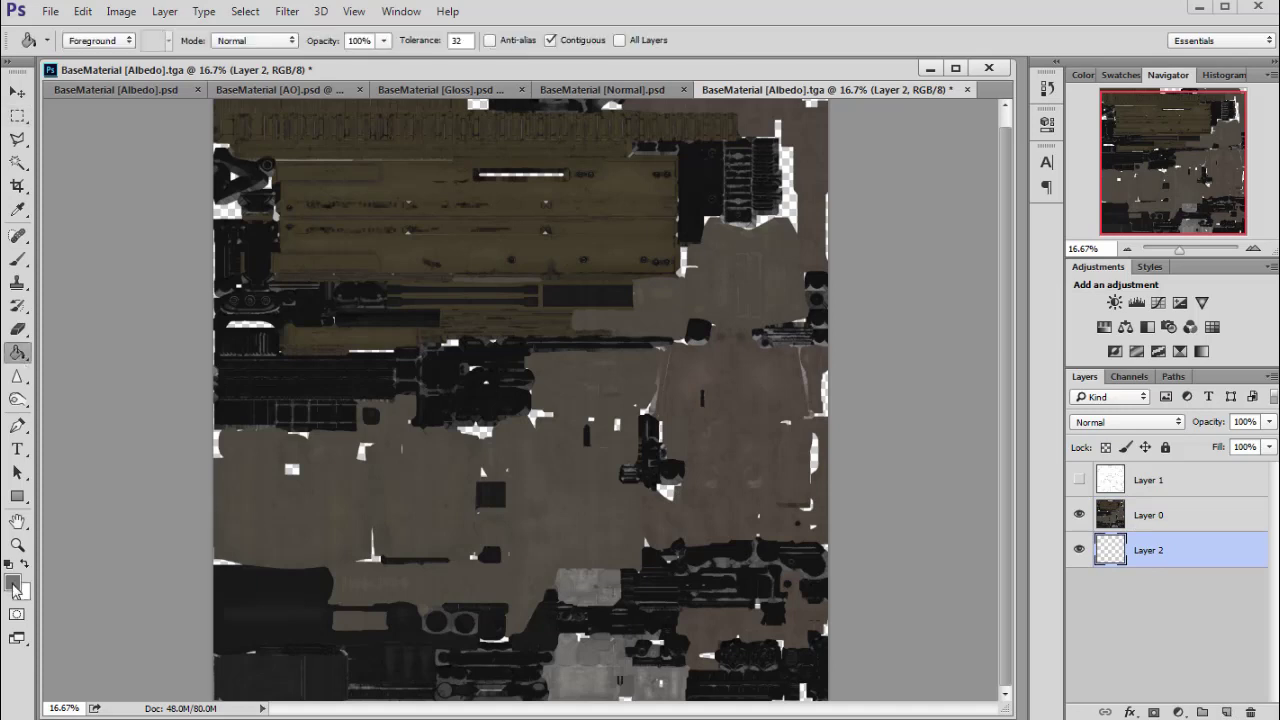
{"action": "left_click", "coordinate": [13, 586]}
{"action": "left_click", "coordinate": [527, 455]}
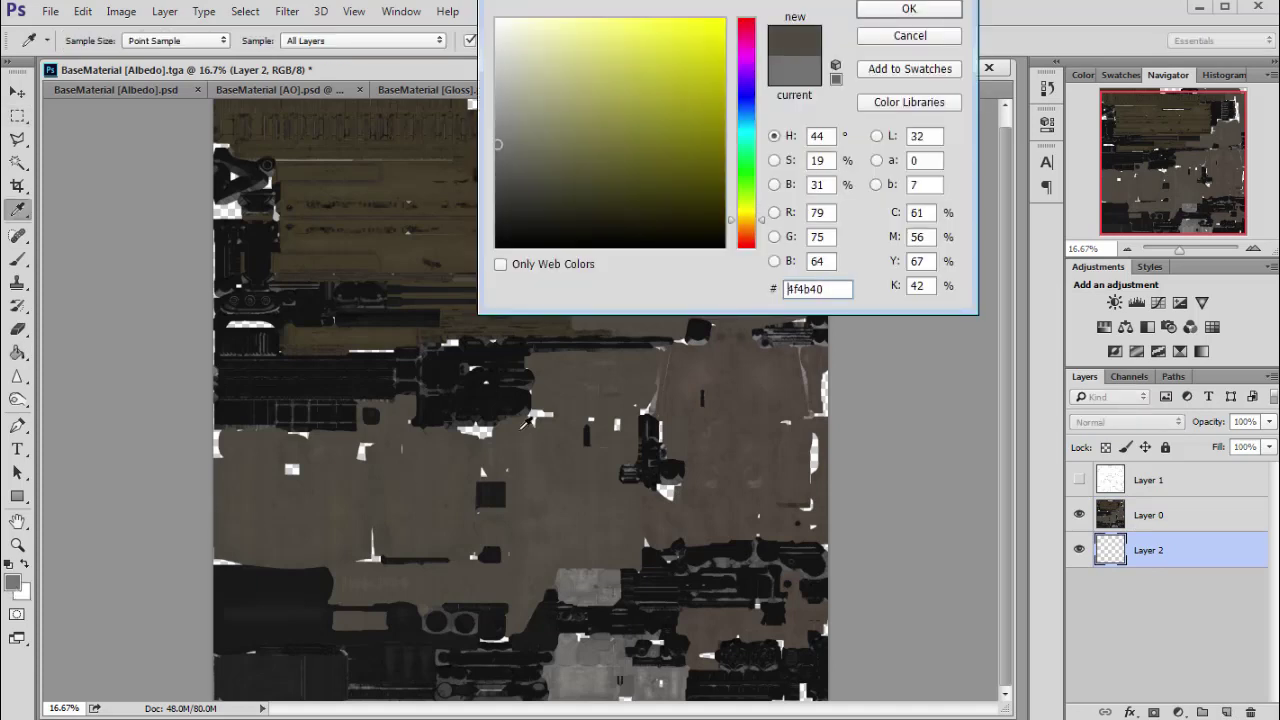
{"action": "left_click", "coordinate": [906, 12]}
{"action": "left_click", "coordinate": [755, 560]}
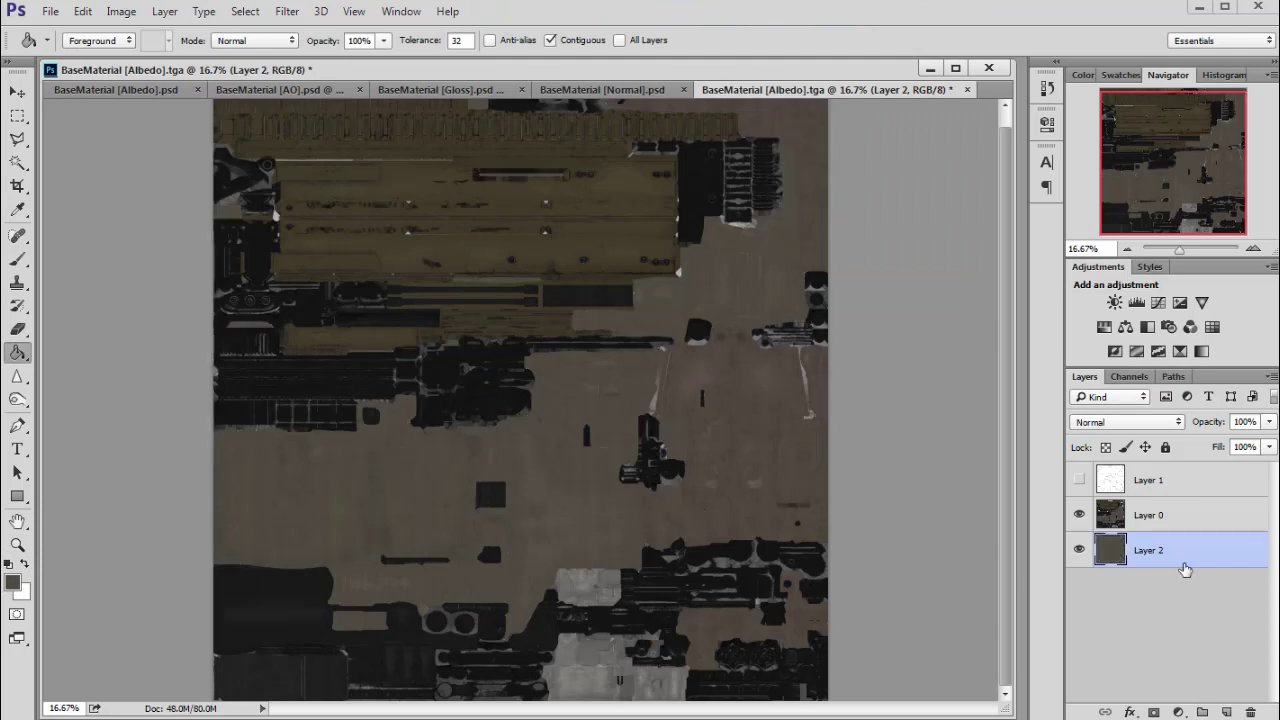
Merge Layer 0 into the filled layer beneath it and select the whole canvas for copying.
{"action": "left_click", "coordinate": [1144, 523]}
{"action": "key", "text": "ctrl+e"}
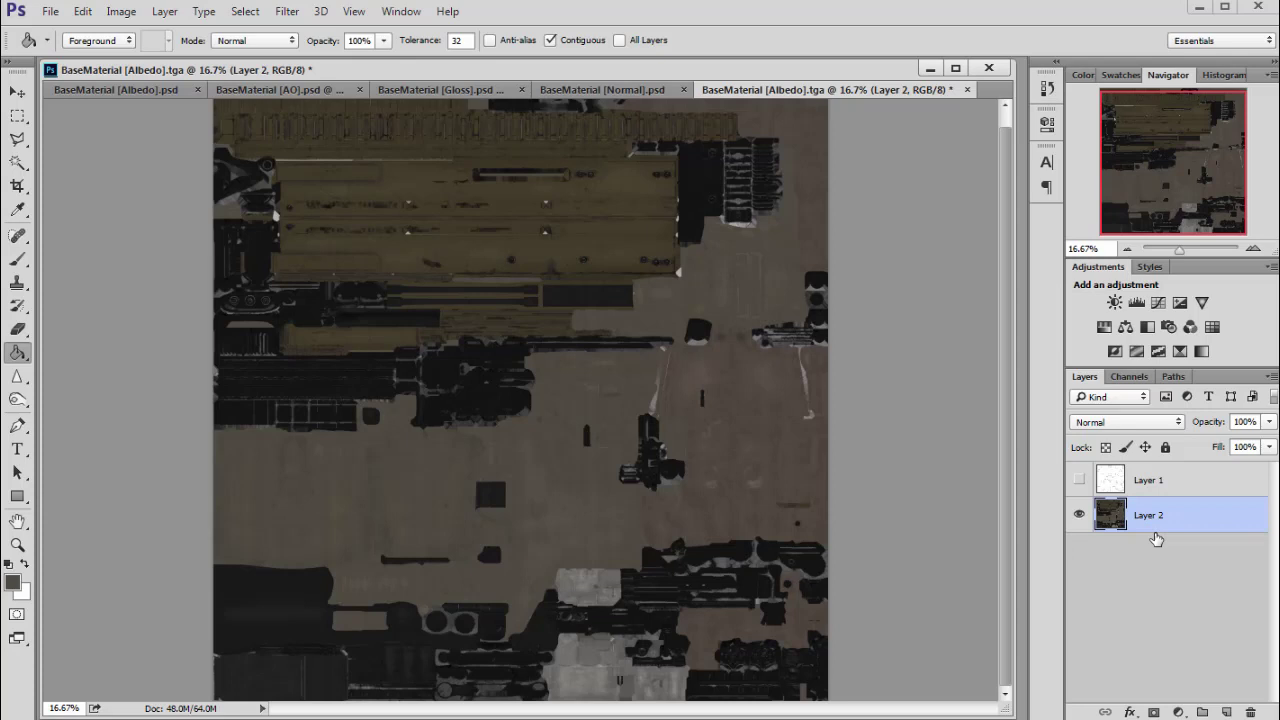
{"action": "key", "text": "ctrl+a"}
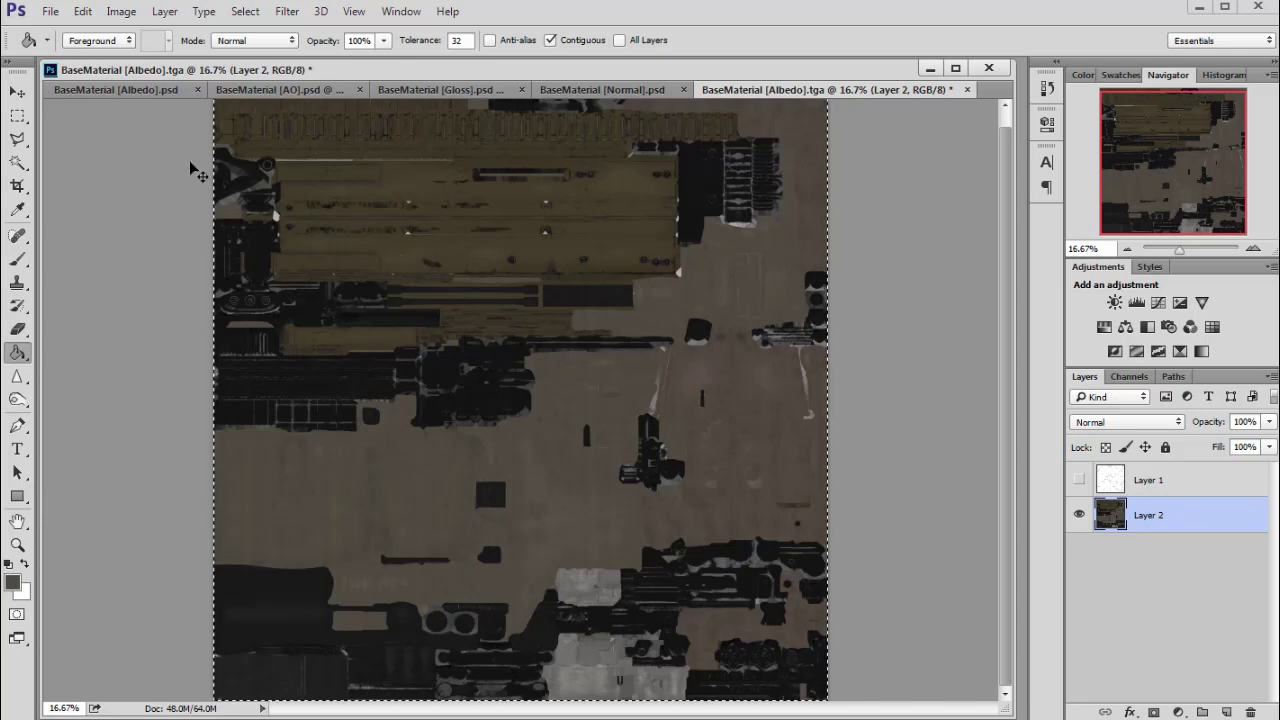
In BaseMaterial [Albedo].psd, hide Layer 10 and paste the padded texture into a new layer directly above Background.
{"action": "left_click", "coordinate": [120, 90]}
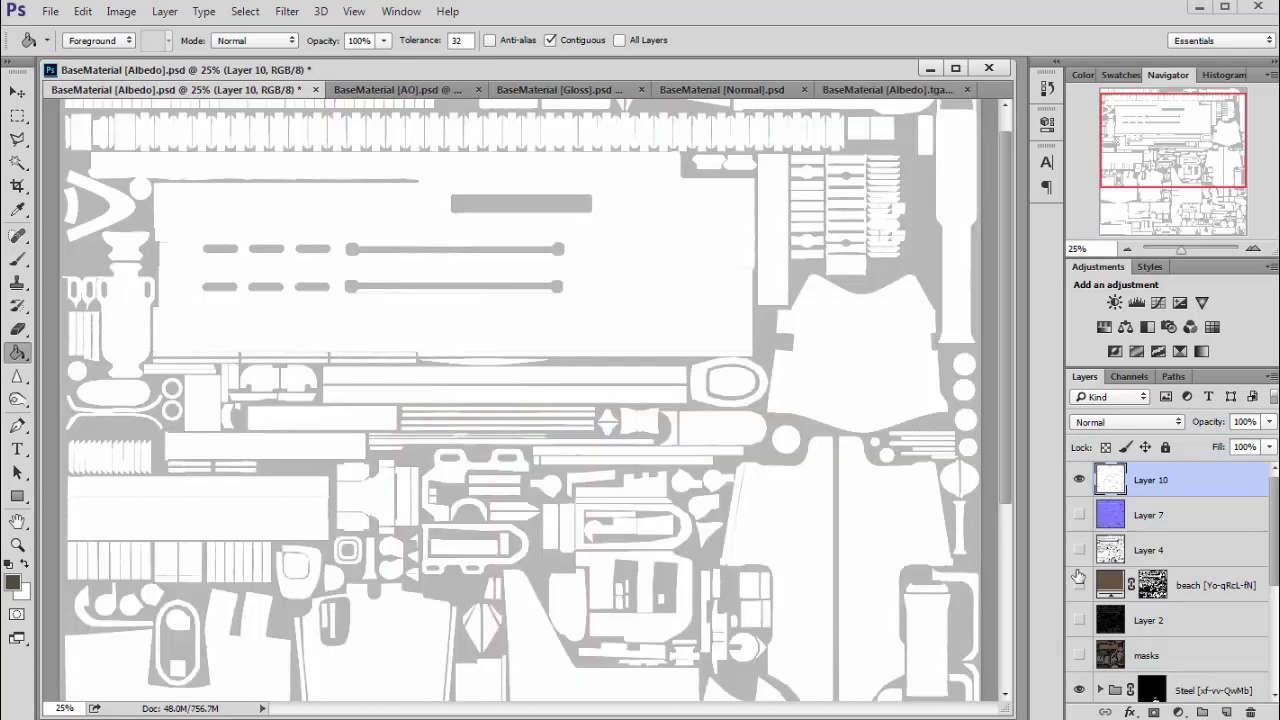
{"action": "left_click", "coordinate": [1079, 480]}
{"action": "scroll", "coordinate": [1180, 580], "scroll_direction": "down", "scroll_amount": 5}
{"action": "left_click", "coordinate": [1225, 697]}
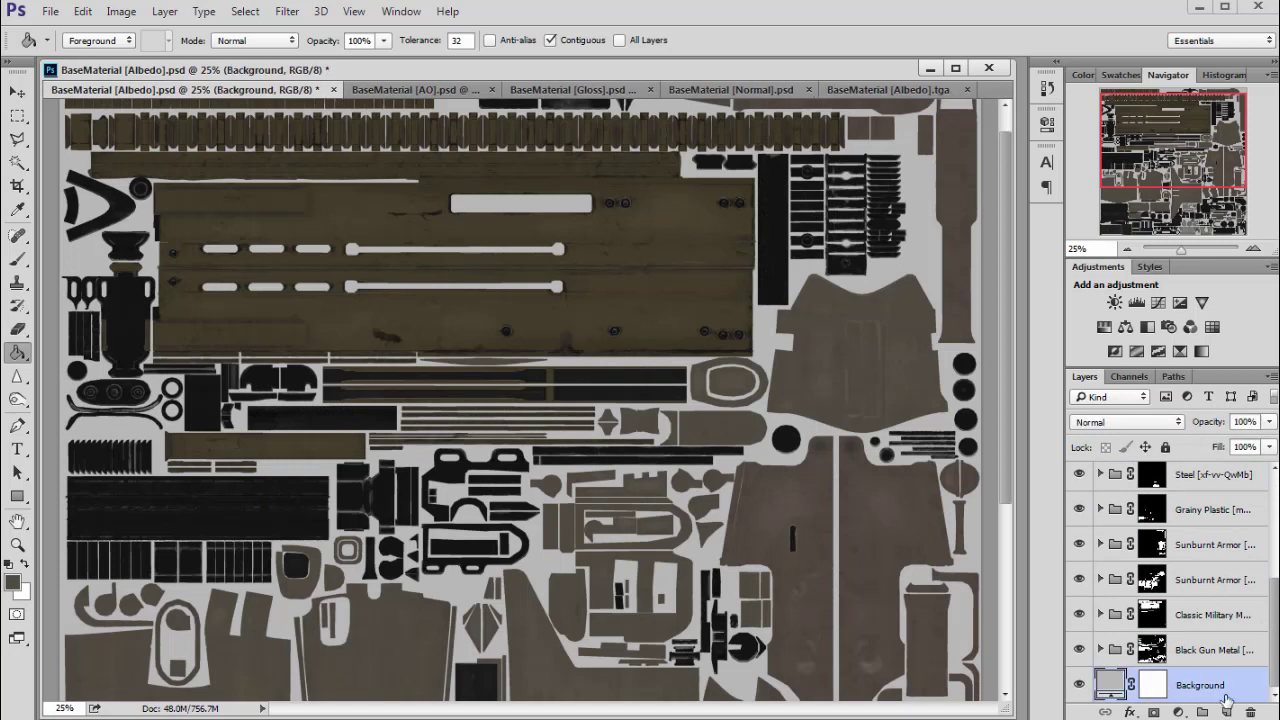
{"action": "left_click", "coordinate": [1226, 712]}
{"action": "key", "text": "ctrl+v"}
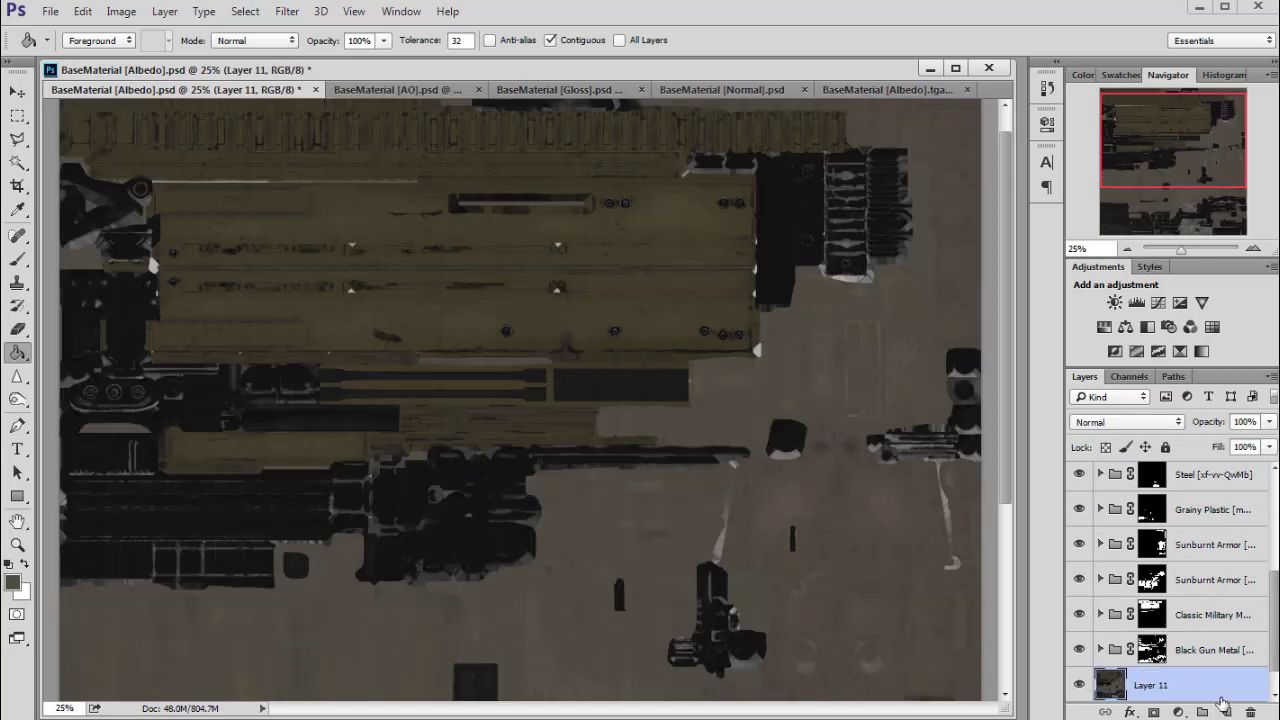
Compare the texture with and without the pasted padding layer by switching its visibility, checking the upper and lower areas.
{"action": "scroll", "coordinate": [1197, 660], "scroll_direction": "down", "scroll_amount": 1}
{"action": "left_click", "coordinate": [1078, 650]}
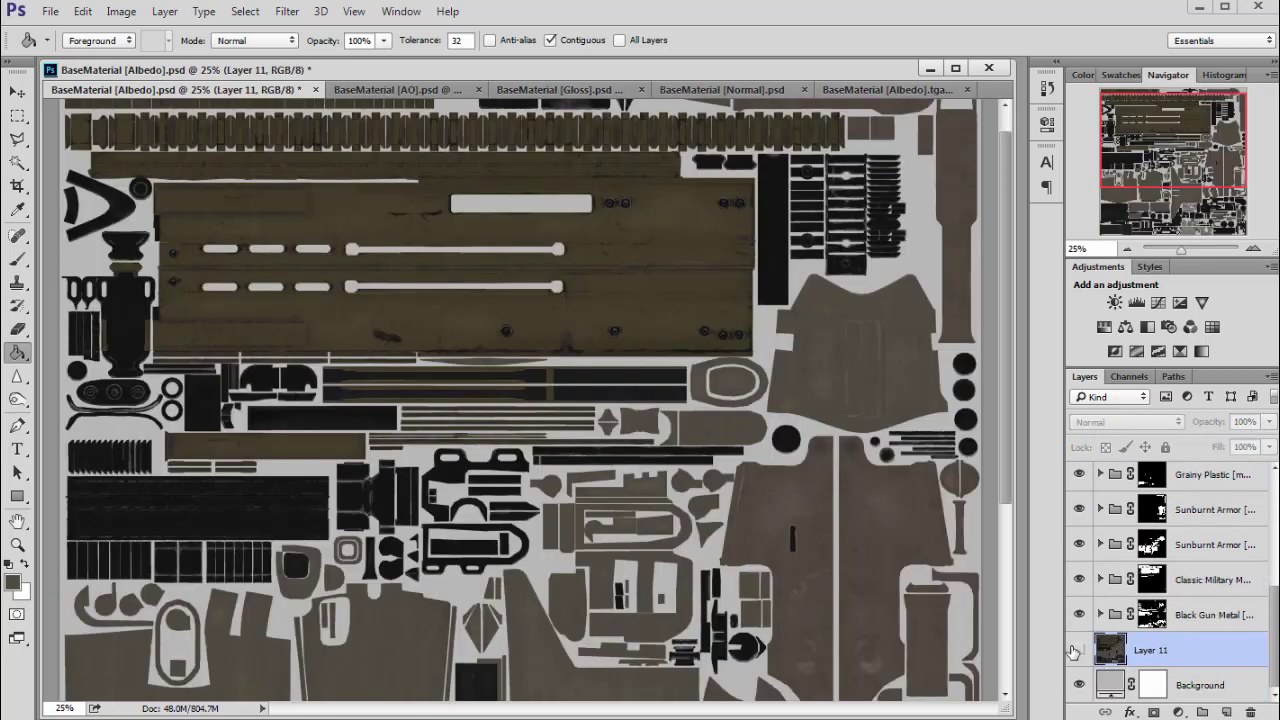
{"action": "left_click", "coordinate": [1078, 650]}
{"action": "left_click", "coordinate": [1078, 650]}
{"action": "left_click", "coordinate": [1078, 650]}
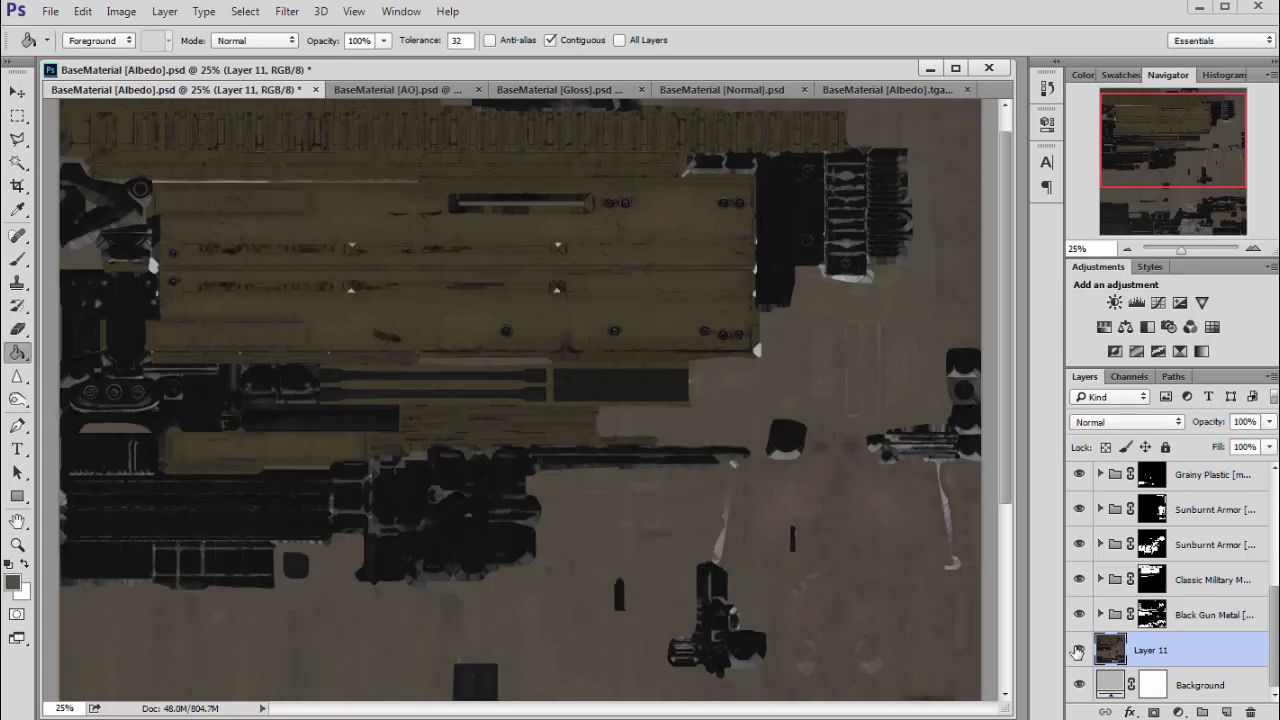
{"action": "left_click", "coordinate": [1078, 650]}
{"action": "left_click", "coordinate": [1078, 650]}
{"action": "left_click_drag", "start_coordinate": [1136, 145], "coordinate": [1111, 201]}
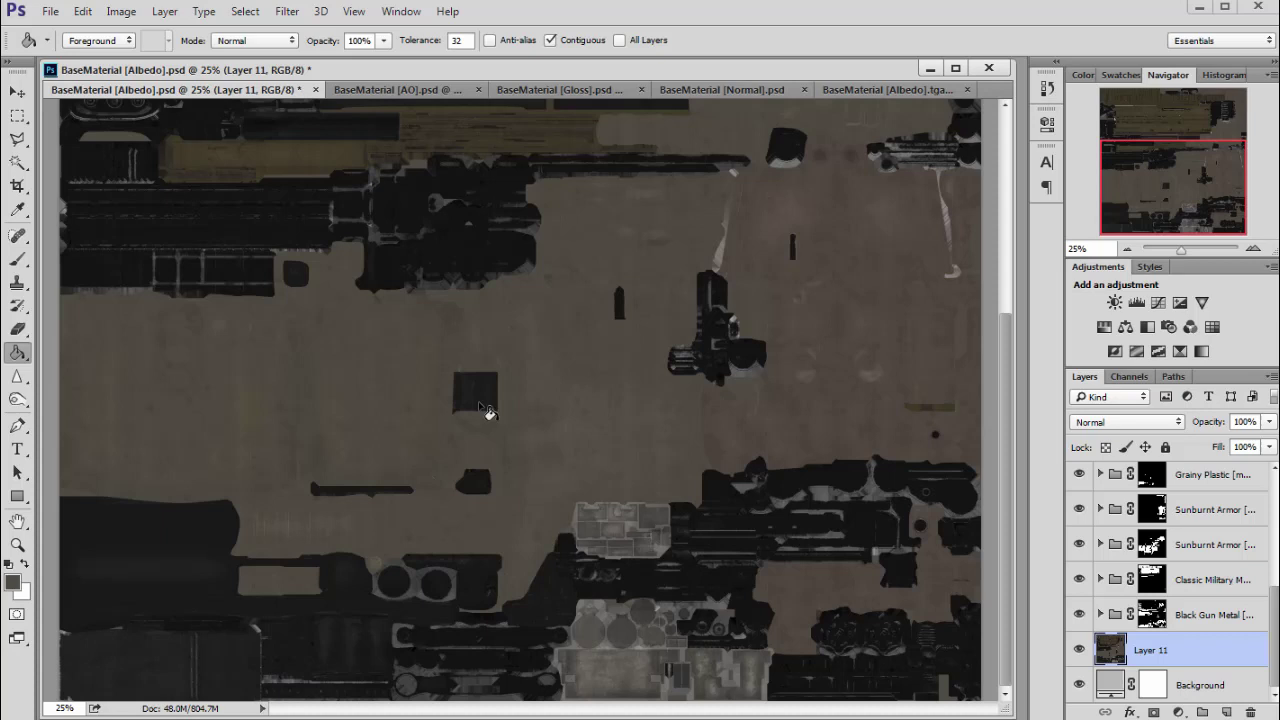
{"action": "left_click_drag", "start_coordinate": [1126, 173], "coordinate": [1123, 127]}
{"action": "left_click", "coordinate": [1079, 650]}
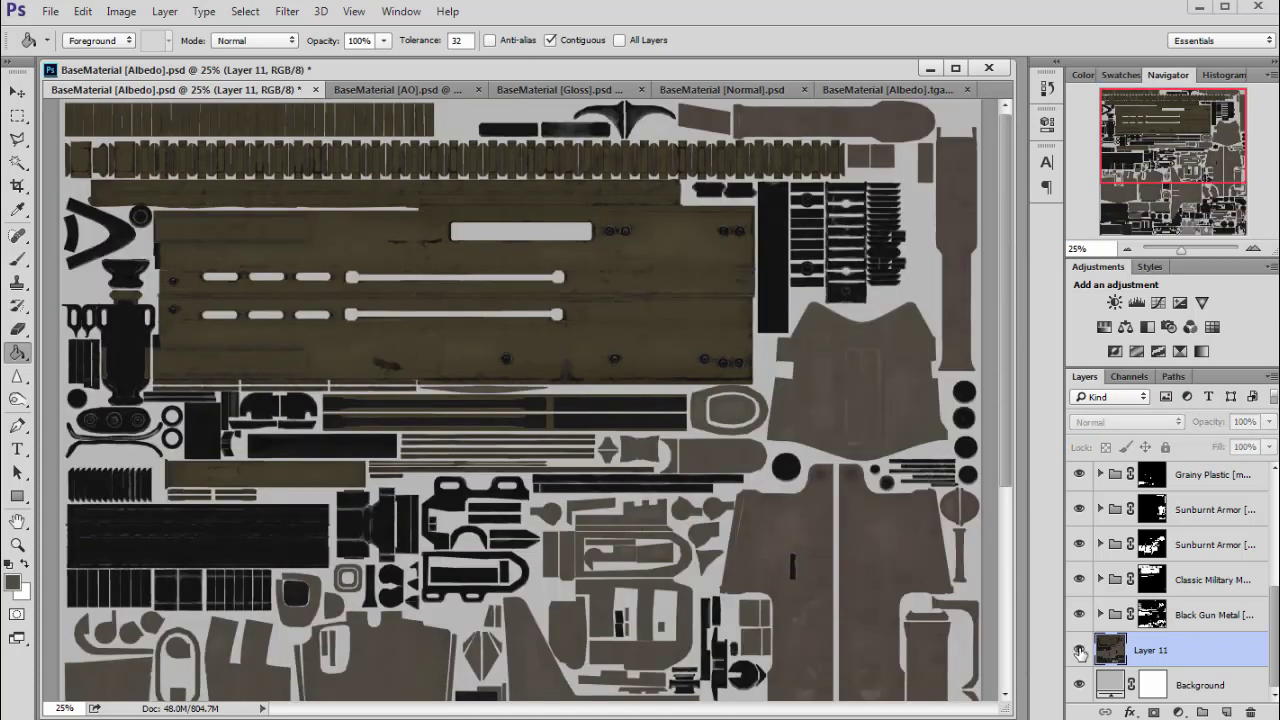
{"action": "left_click", "coordinate": [1079, 650]}
Compare the padded albedo with the beach color layer shown and hidden, leaving that layer hidden.
{"action": "scroll", "coordinate": [1228, 509], "scroll_direction": "up", "scroll_amount": 5}
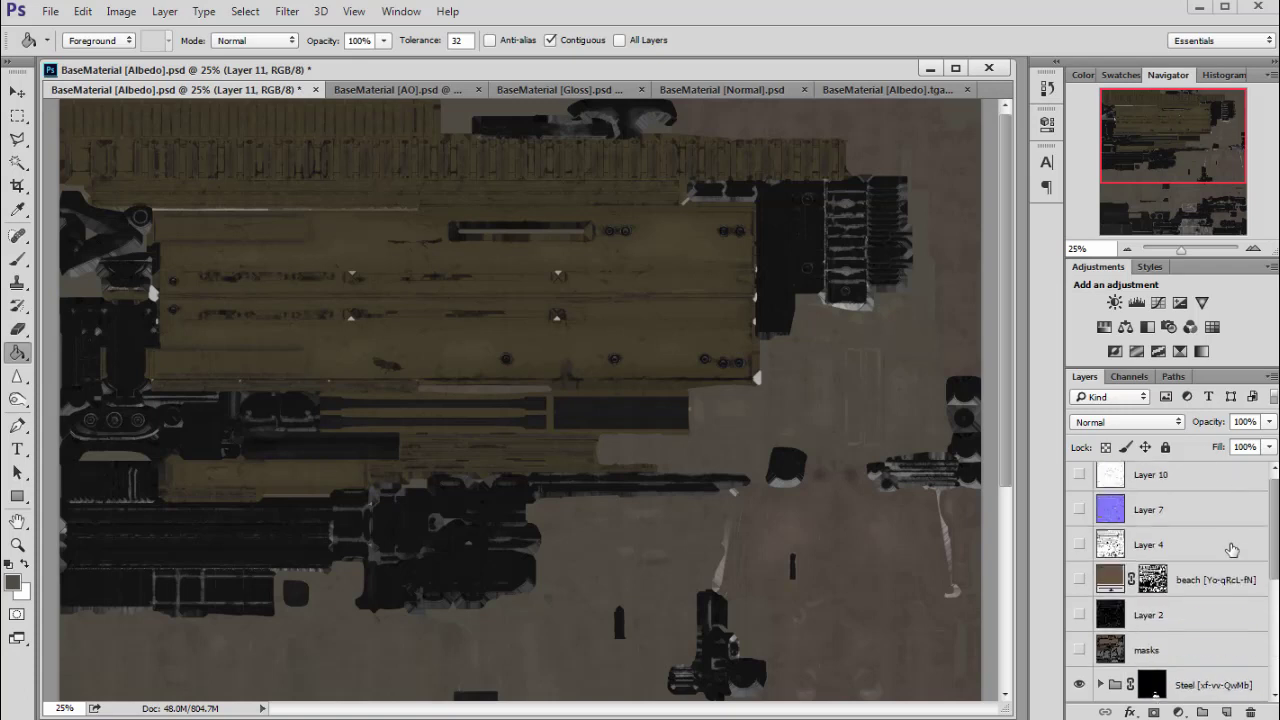
{"action": "left_click", "coordinate": [1078, 586]}
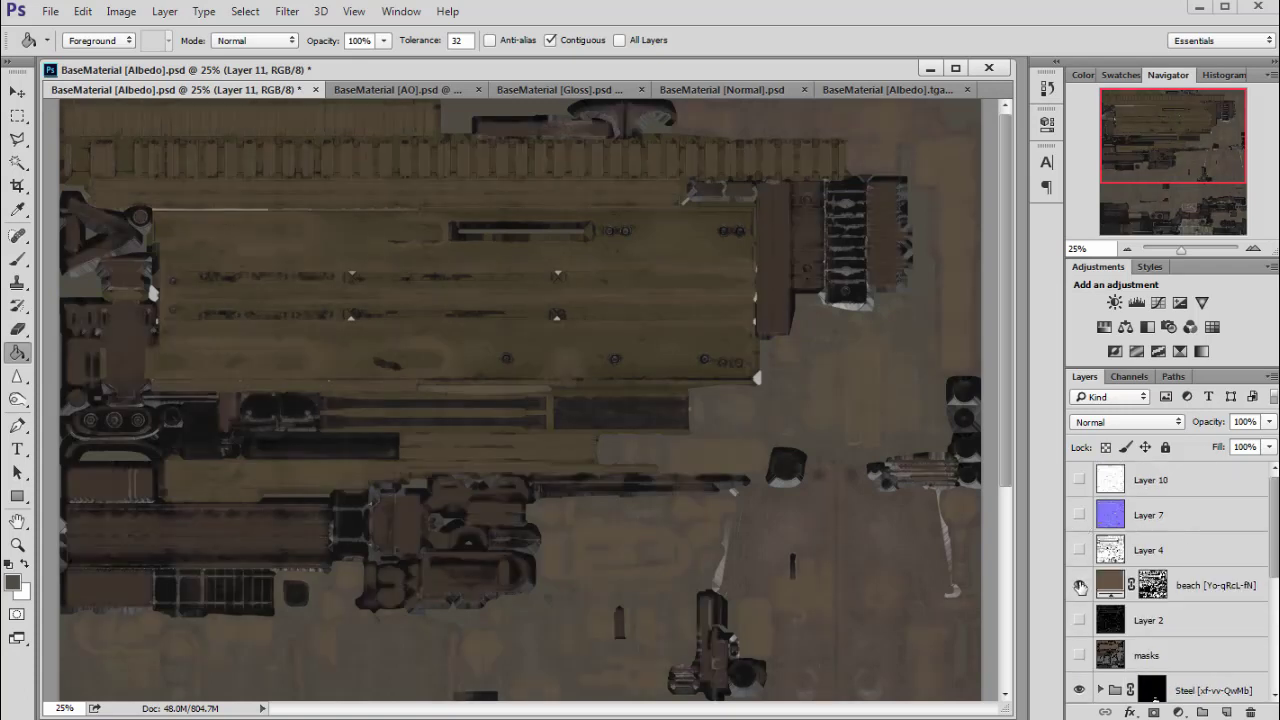
{"action": "left_click", "coordinate": [1079, 586]}
{"action": "left_click", "coordinate": [1079, 586]}
{"action": "left_click", "coordinate": [1079, 586]}
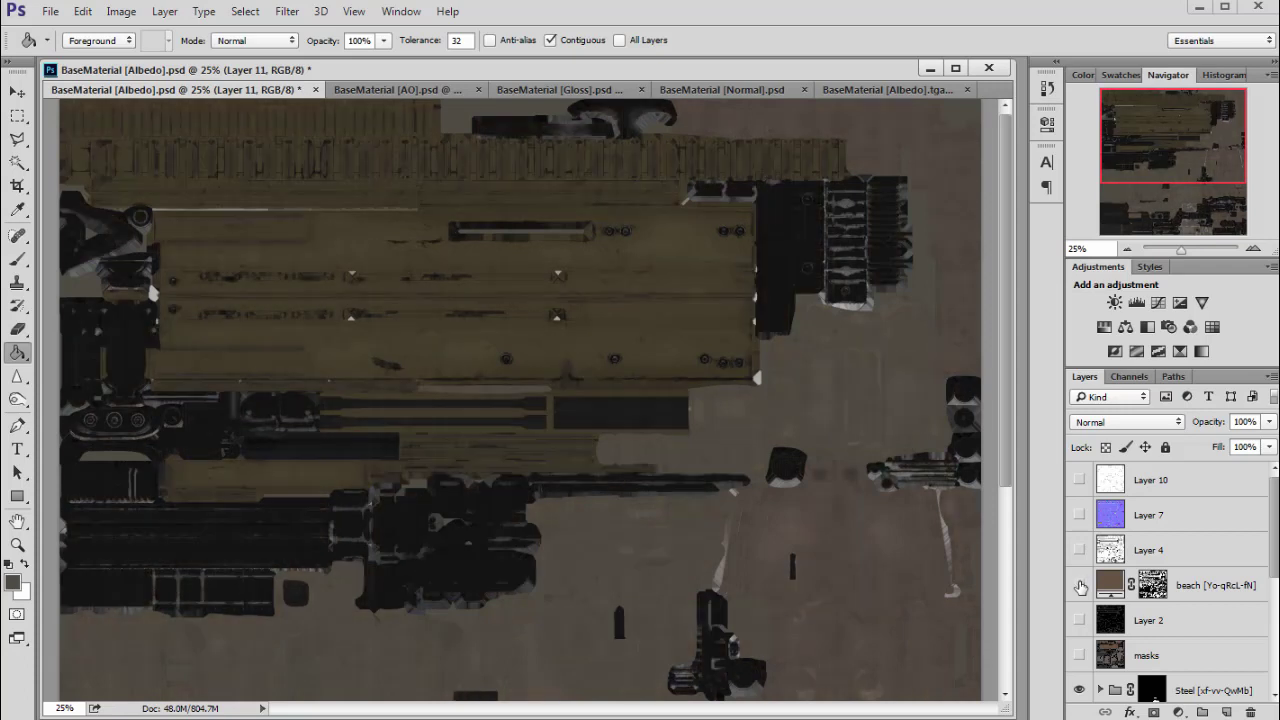
{"action": "left_click", "coordinate": [1079, 586]}
{"action": "left_click", "coordinate": [1079, 586]}
Save the padded albedo as an exported texture file with Save As, setting its file type and name.
{"action": "left_click_drag", "start_coordinate": [606, 71], "coordinate": [604, 74]}
{"action": "key", "text": "ctrl+shift+s"}
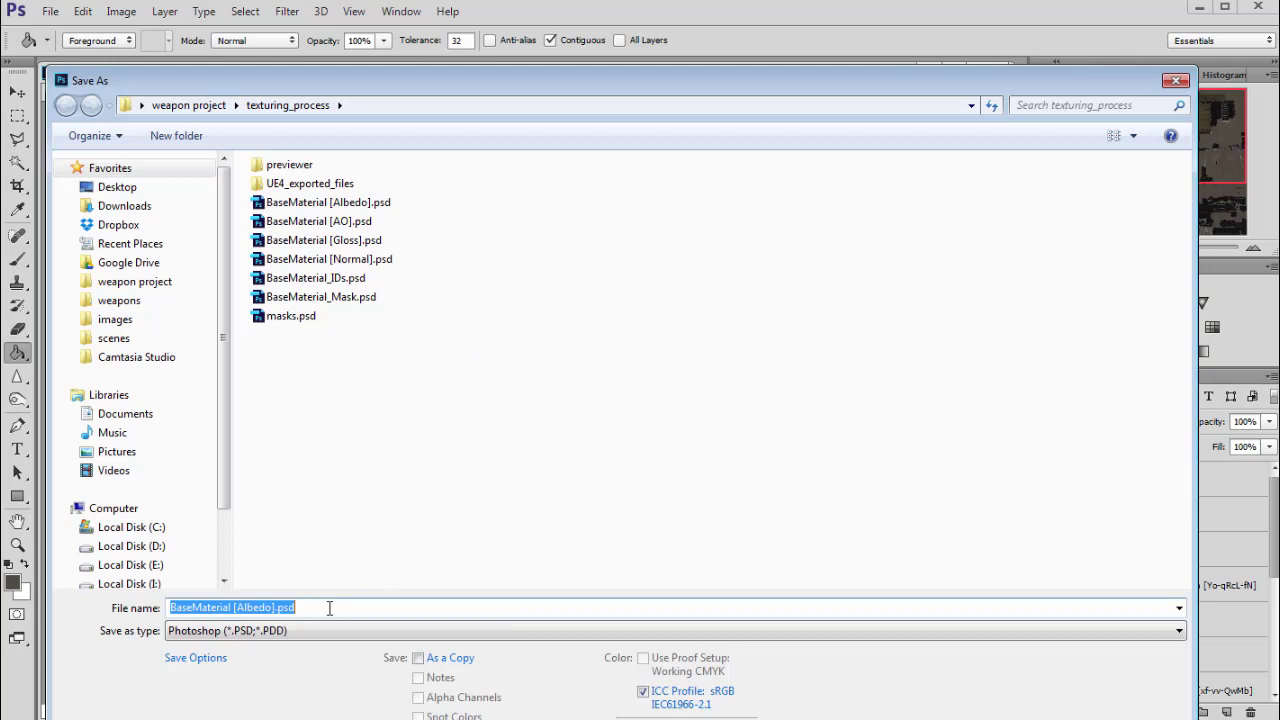
{"action": "left_click", "coordinate": [312, 630]}
{"action": "left_click", "coordinate": [307, 608]}
{"action": "key", "text": "Return"}
{"action": "key", "text": "Return"}
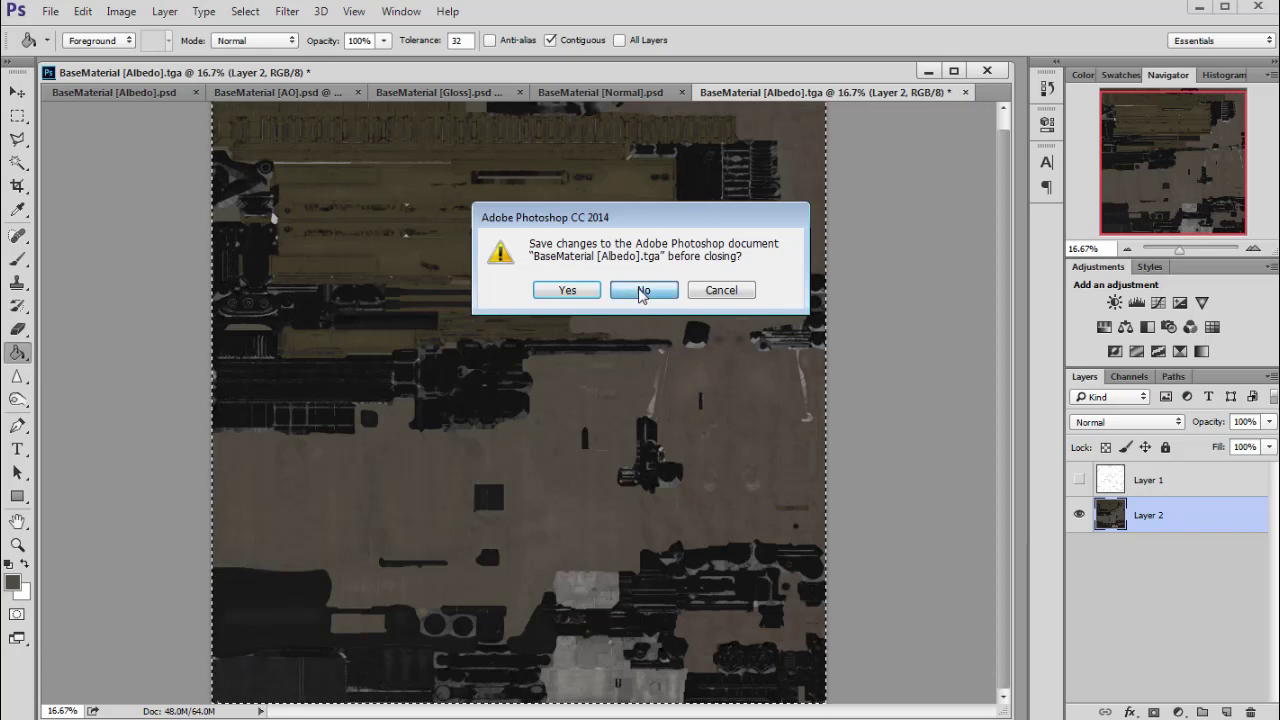
Close BaseMaterial [Albedo].tga without saving its changes, and save BaseMaterial [Albedo].psd.
{"action": "left_click", "coordinate": [648, 298]}
{"action": "key", "text": "ctrl+s"}
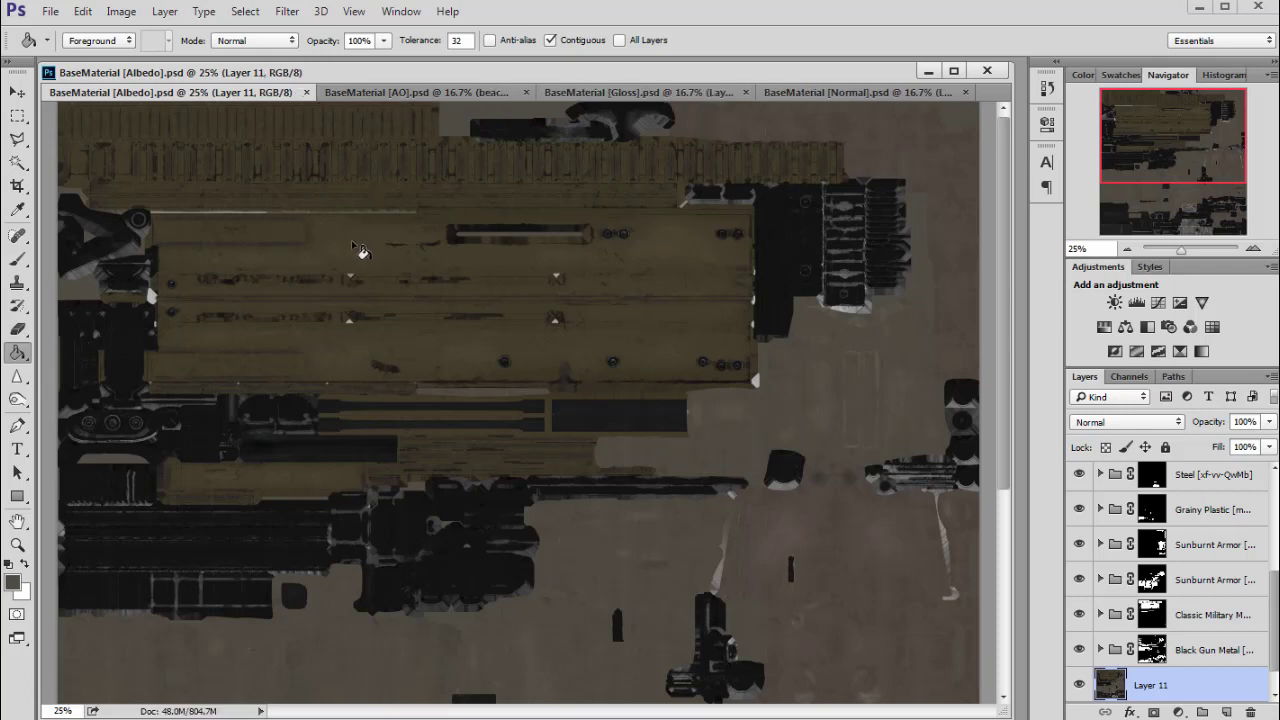
Export the padded albedo as a Targa file with Save As, replacing the existing BaseMaterial [Albedo].tga.
{"action": "key", "text": "ctrl+shift+s"}
{"action": "left_click", "coordinate": [360, 627]}
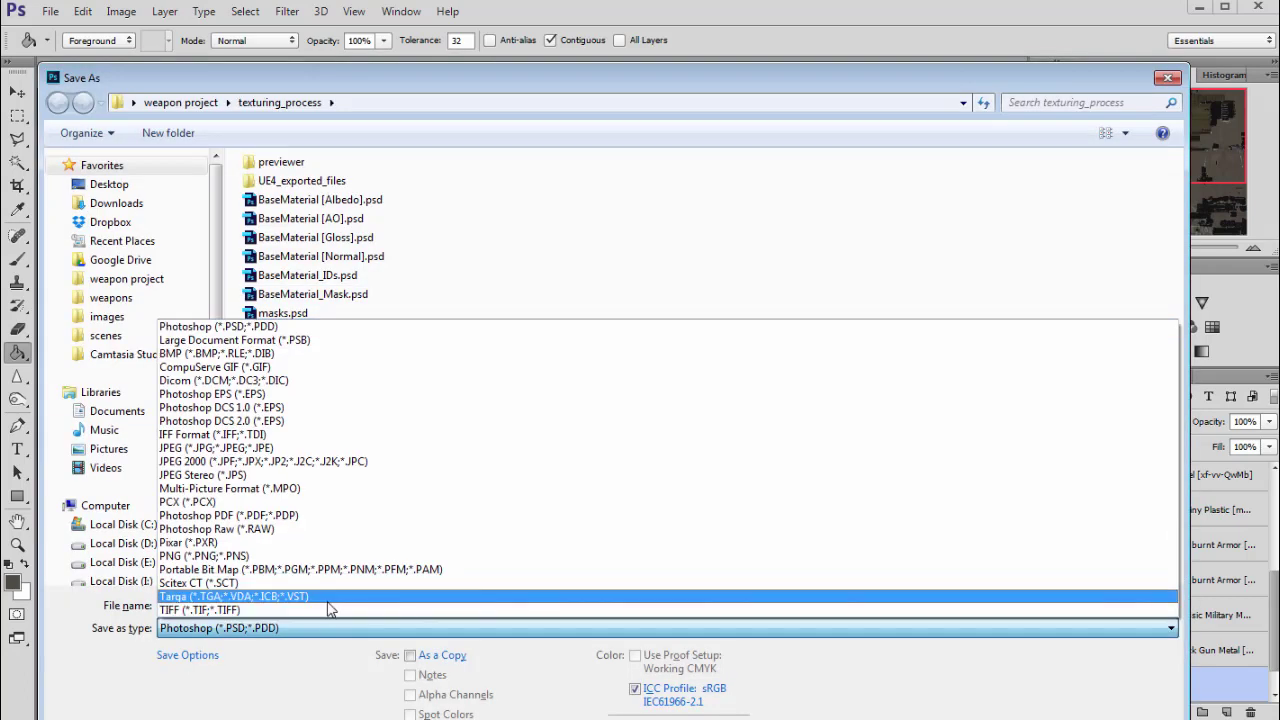
{"action": "left_click", "coordinate": [329, 676]}
{"action": "key", "text": "Return"}
{"action": "key", "text": "Left"}
{"action": "key", "text": "Return"}
{"action": "key", "text": "Return"}
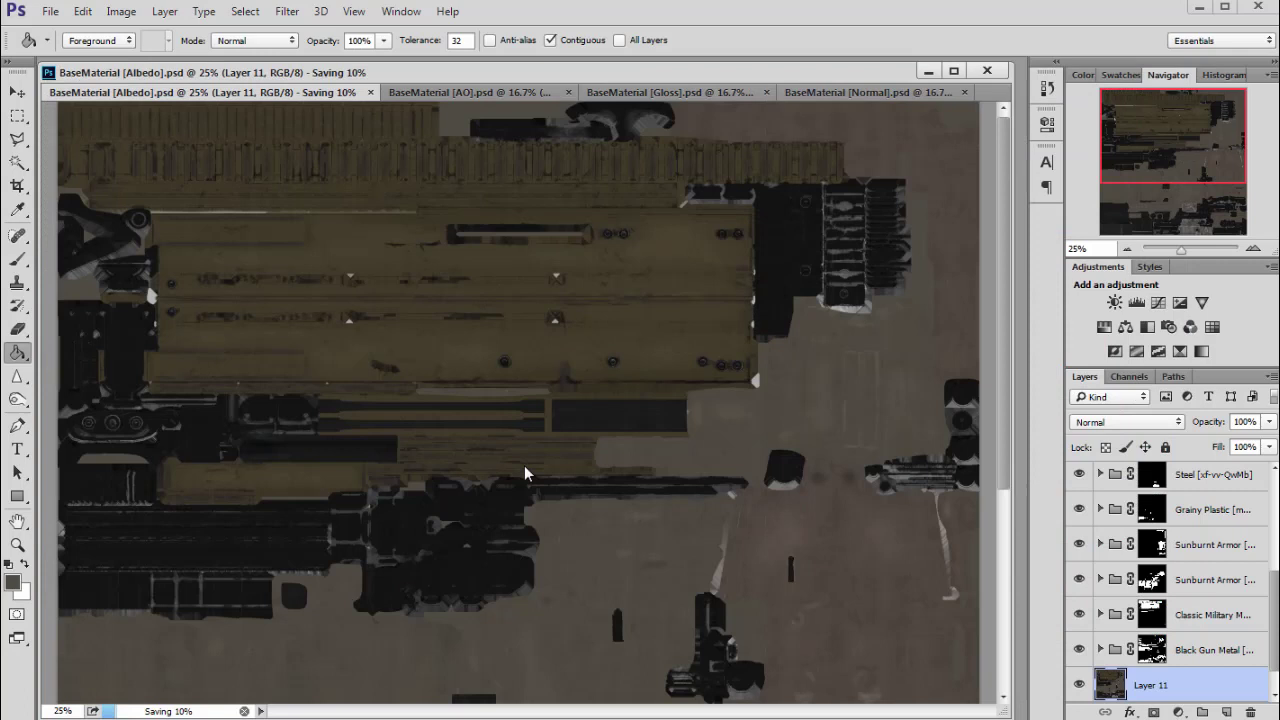
Switch to Maya and bring the file32q texture node's window into view beside the rifle.
{"action": "key", "text": "alt+Tab"}
{"action": "key", "text": "alt+Tab"}
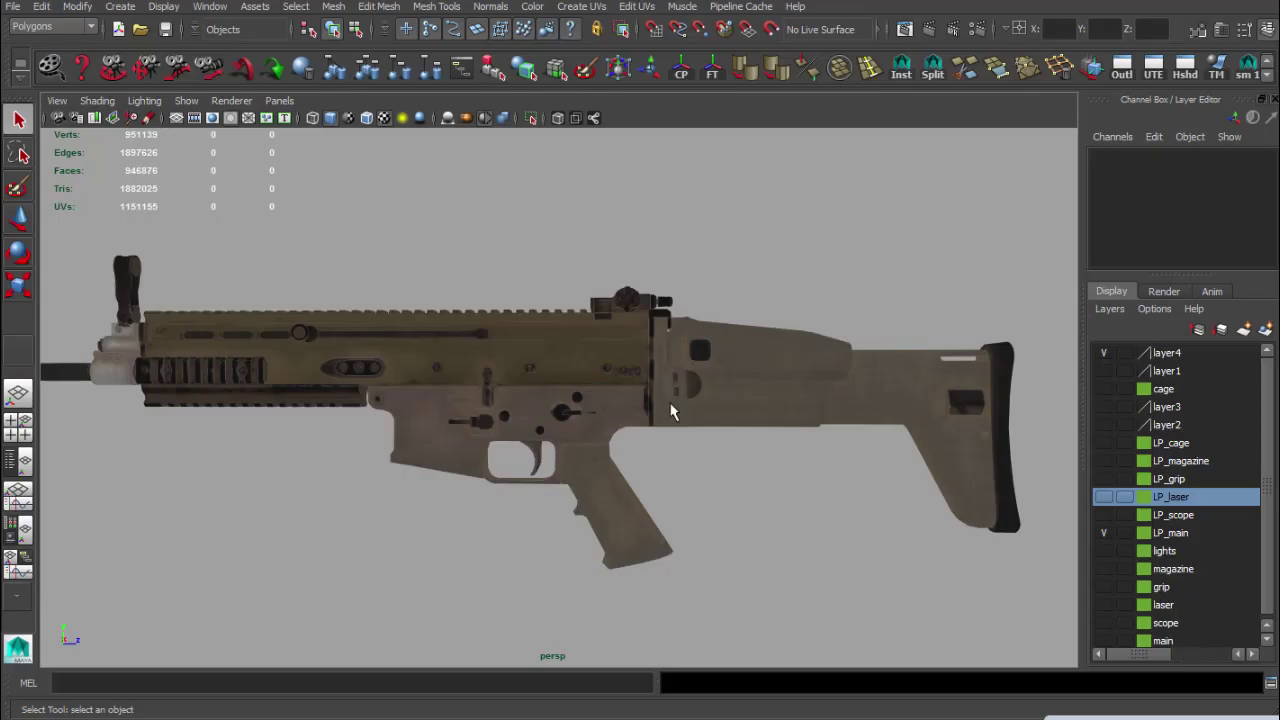
{"action": "left_click_drag", "start_coordinate": [605, 397], "coordinate": [718, 422]}
{"action": "left_click_drag", "start_coordinate": [1120, 717], "coordinate": [988, 405]}
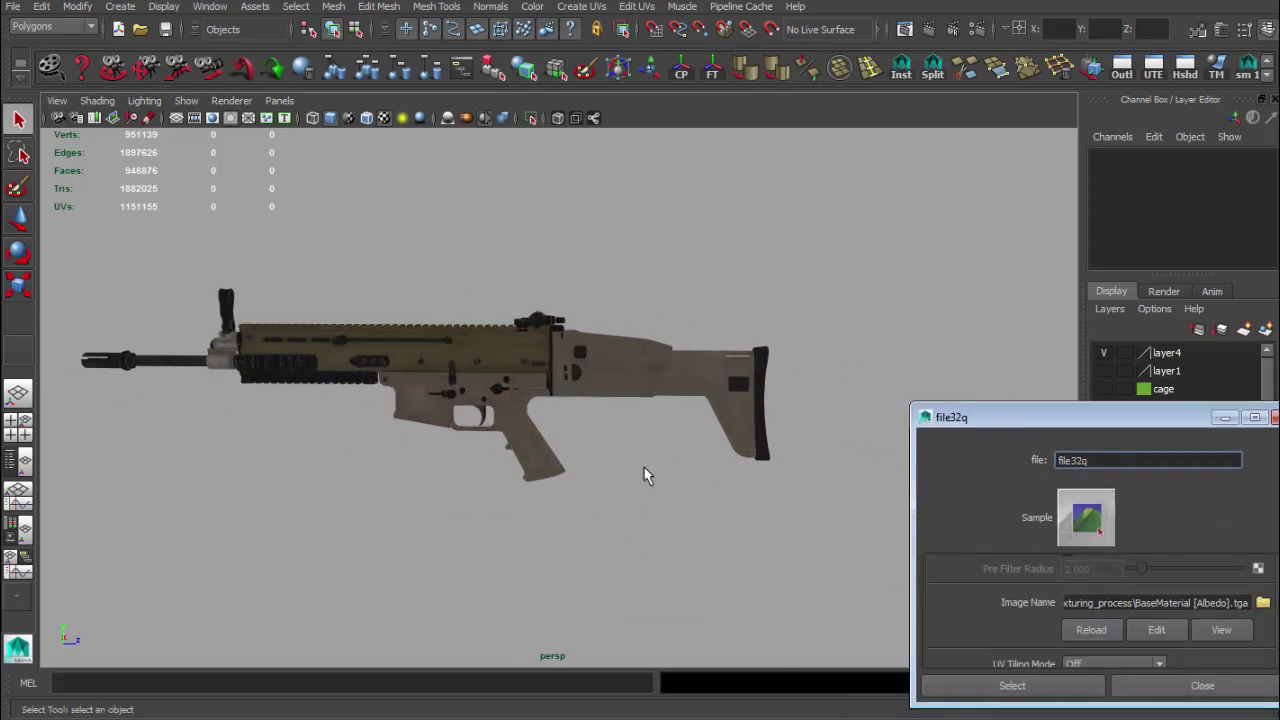
Inspect the textured rifle for seams, viewing the whole model and the receiver and trigger area close up.
{"action": "scroll", "coordinate": [573, 414], "scroll_direction": "down", "scroll_amount": 2}
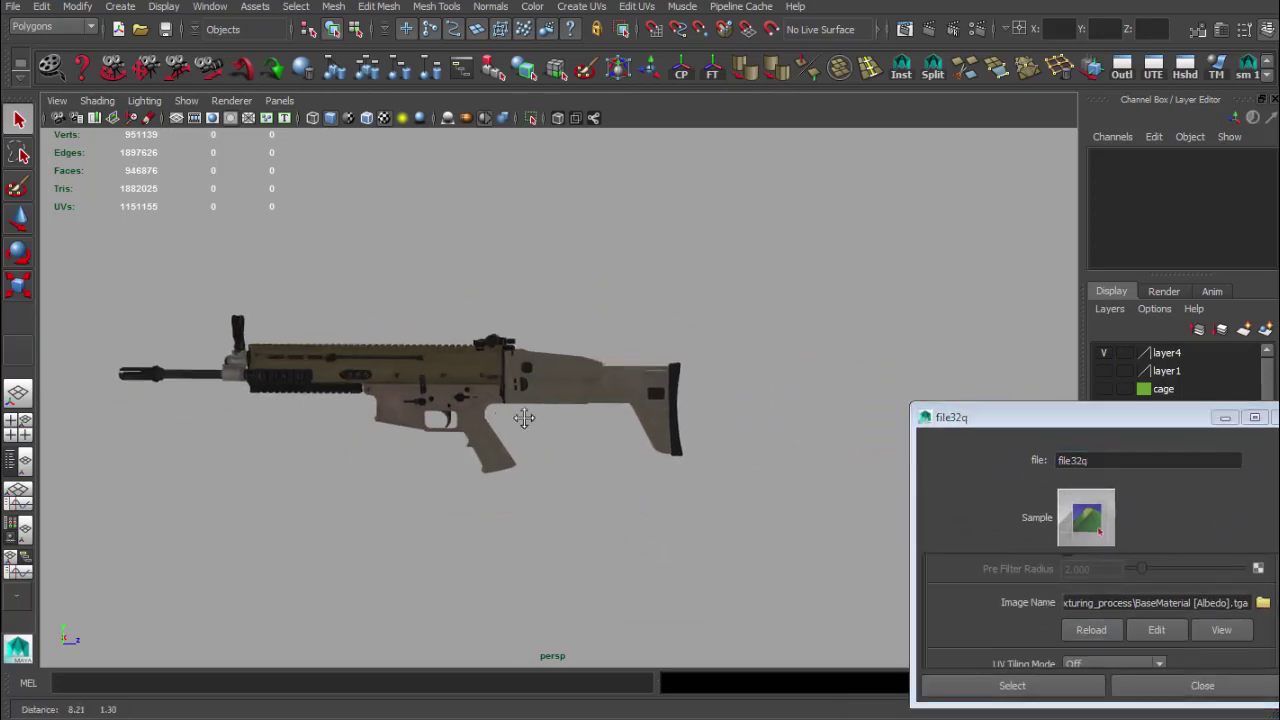
{"action": "left_click_drag", "start_coordinate": [524, 418], "coordinate": [540, 391]}
{"action": "left_click_drag", "start_coordinate": [390, 364], "coordinate": [497, 358], "text": "alt"}
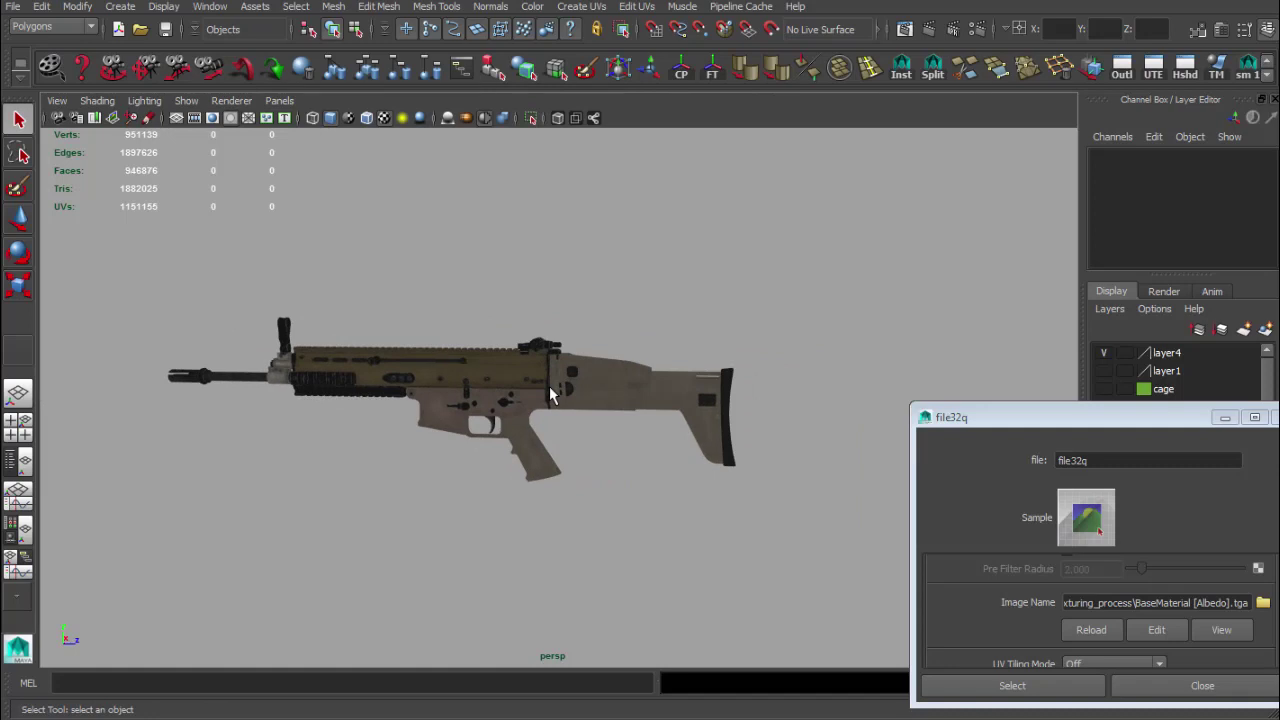
{"action": "left_click_drag", "start_coordinate": [538, 390], "coordinate": [313, 434]}
{"action": "scroll", "coordinate": [576, 432], "scroll_direction": "down", "scroll_amount": 5}
{"action": "scroll", "coordinate": [600, 434], "scroll_direction": "up", "scroll_amount": 10}
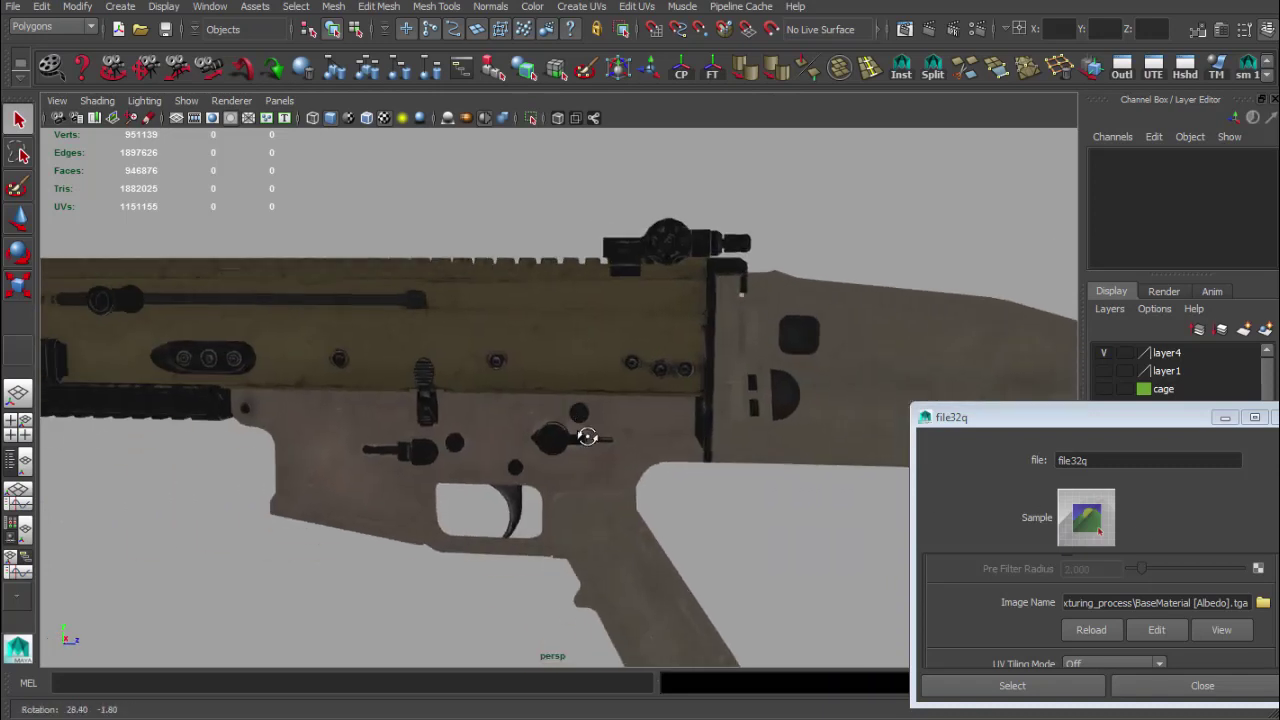
{"action": "left_click_drag", "start_coordinate": [586, 443], "coordinate": [624, 443]}
Switch to Photoshop and show the beach layer in BaseMaterial [Albedo].psd.
{"action": "key", "text": "alt+Tab"}
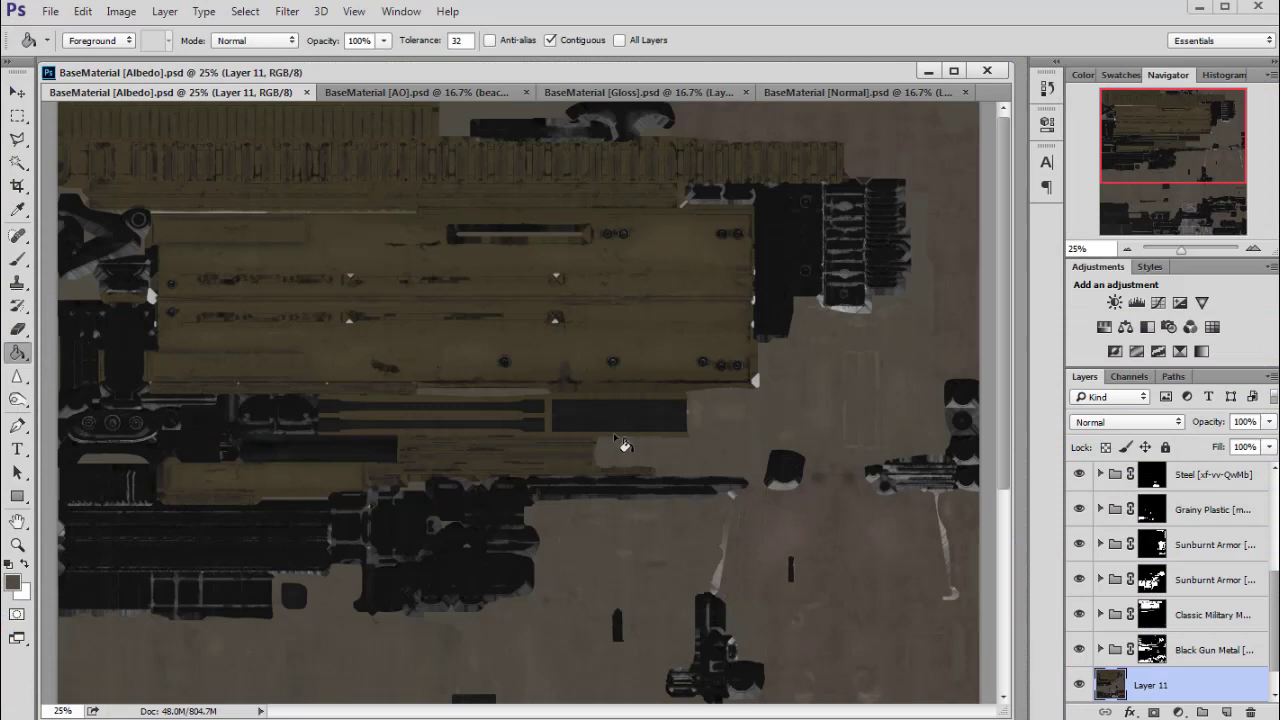
{"action": "scroll", "coordinate": [1077, 510], "scroll_direction": "up", "scroll_amount": 5}
{"action": "left_click", "coordinate": [1078, 579]}
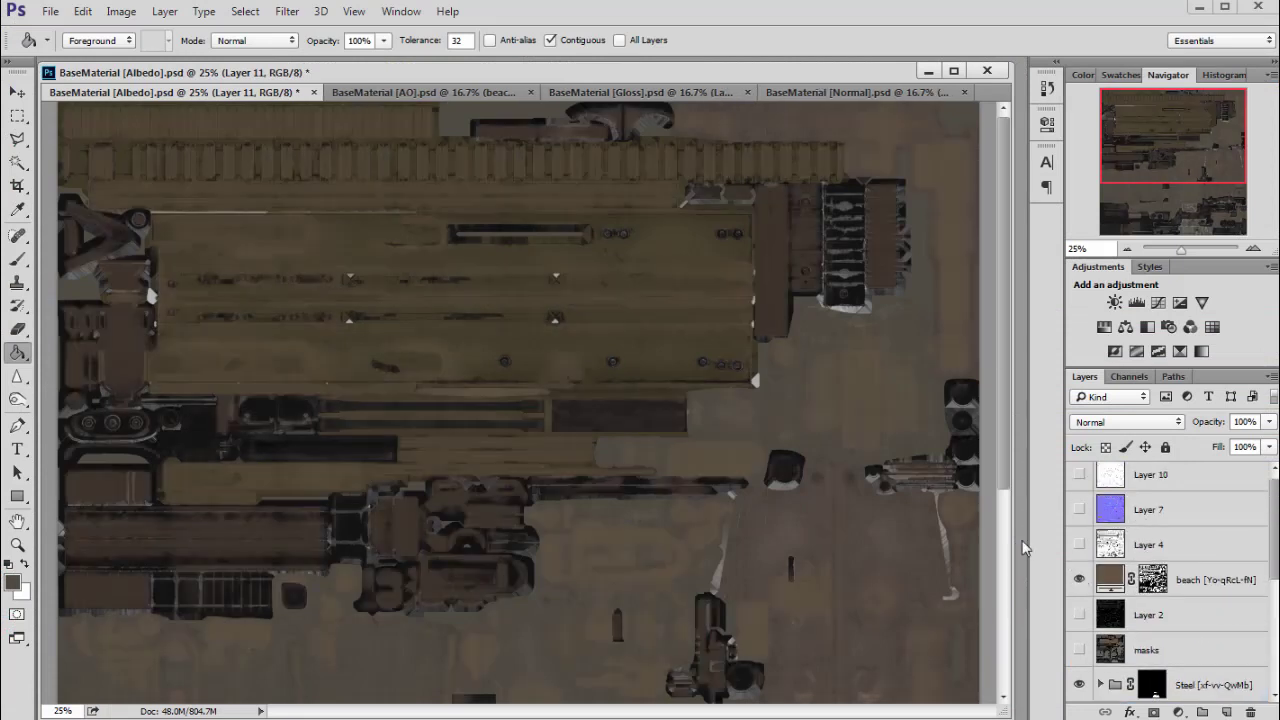
Export the albedo with the beach layer shown as a 24 bits/pixel Targa file, replacing the existing one.
{"action": "key", "text": "ctrl+shift+s"}
{"action": "left_click", "coordinate": [346, 565]}
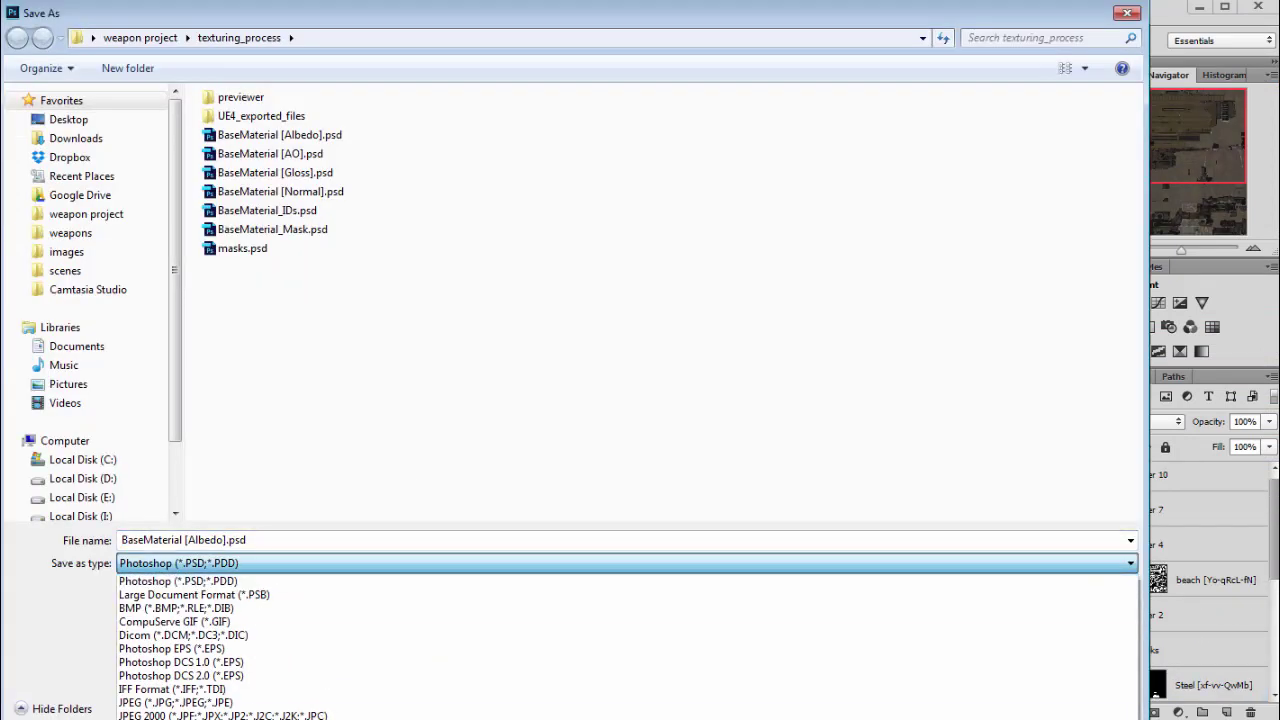
{"action": "left_click", "coordinate": [337, 718]}
{"action": "key", "text": "Return"}
{"action": "key", "text": "Return"}
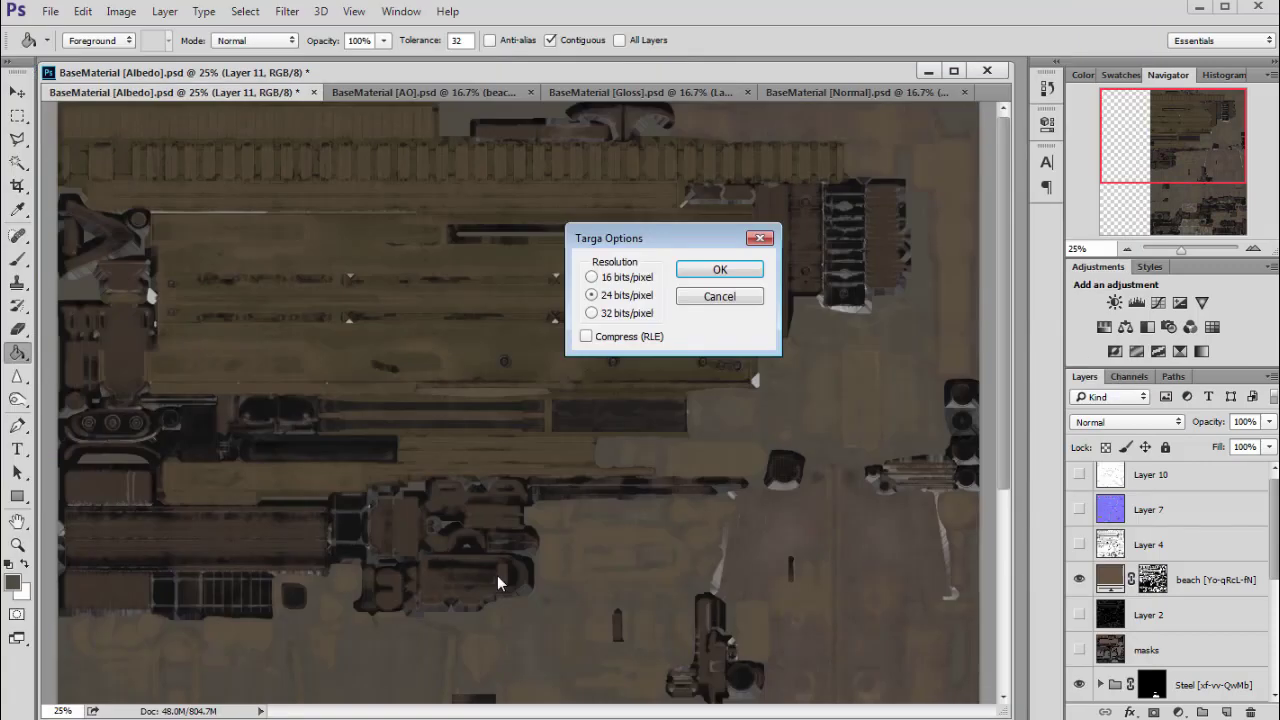
{"action": "key", "text": "Return"}
Switch to Maya and examine the rifle from several angles with the beach version of the albedo.
{"action": "key", "text": "alt+Tab"}
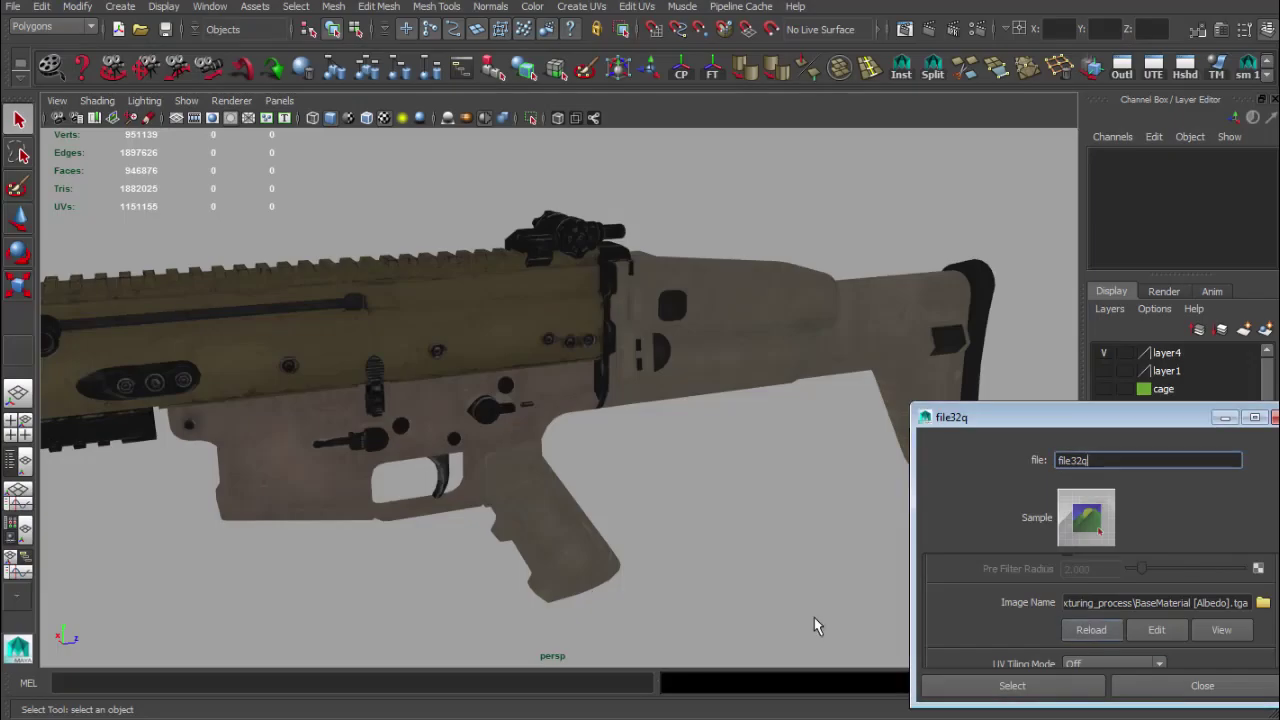
{"action": "left_click_drag", "start_coordinate": [498, 558], "coordinate": [358, 486]}
{"action": "left_click_drag", "start_coordinate": [358, 486], "coordinate": [637, 386]}
{"action": "scroll", "coordinate": [595, 404], "scroll_direction": "down", "scroll_amount": 5}
Return to Photoshop and hide the beach layer in the albedo document.
{"action": "key", "text": "alt+Tab"}
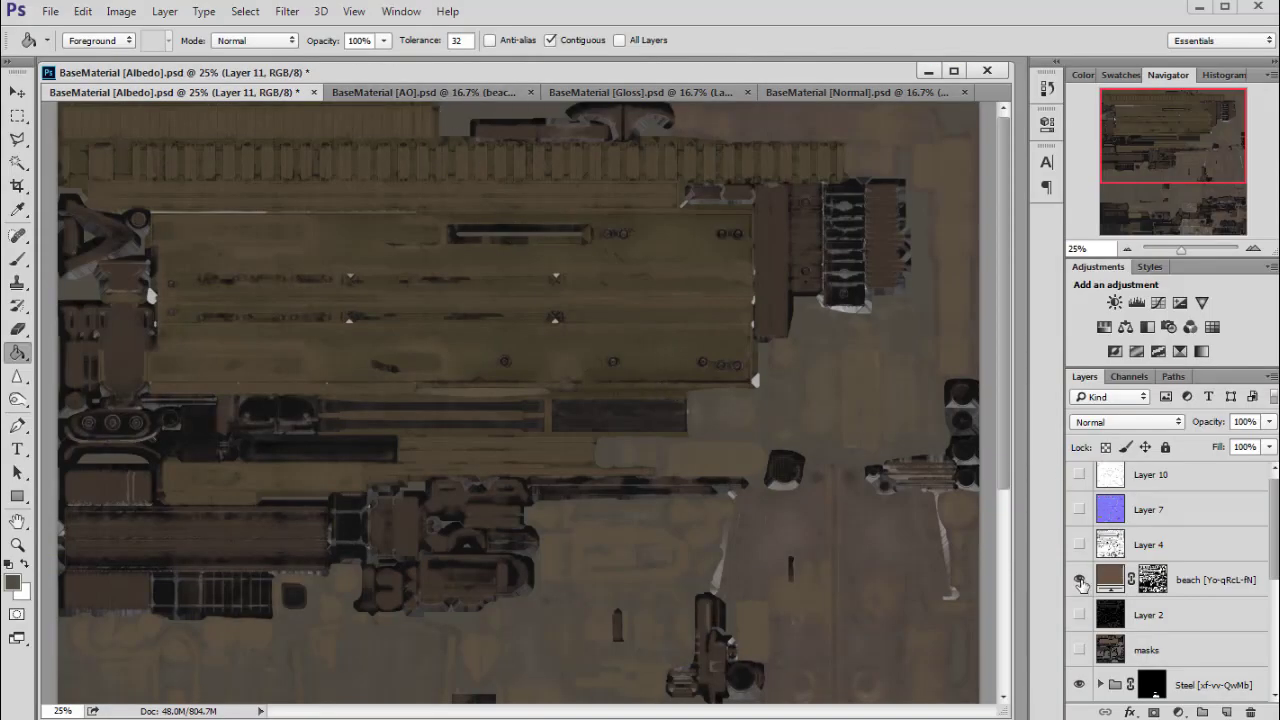
{"action": "left_click", "coordinate": [1079, 581]}
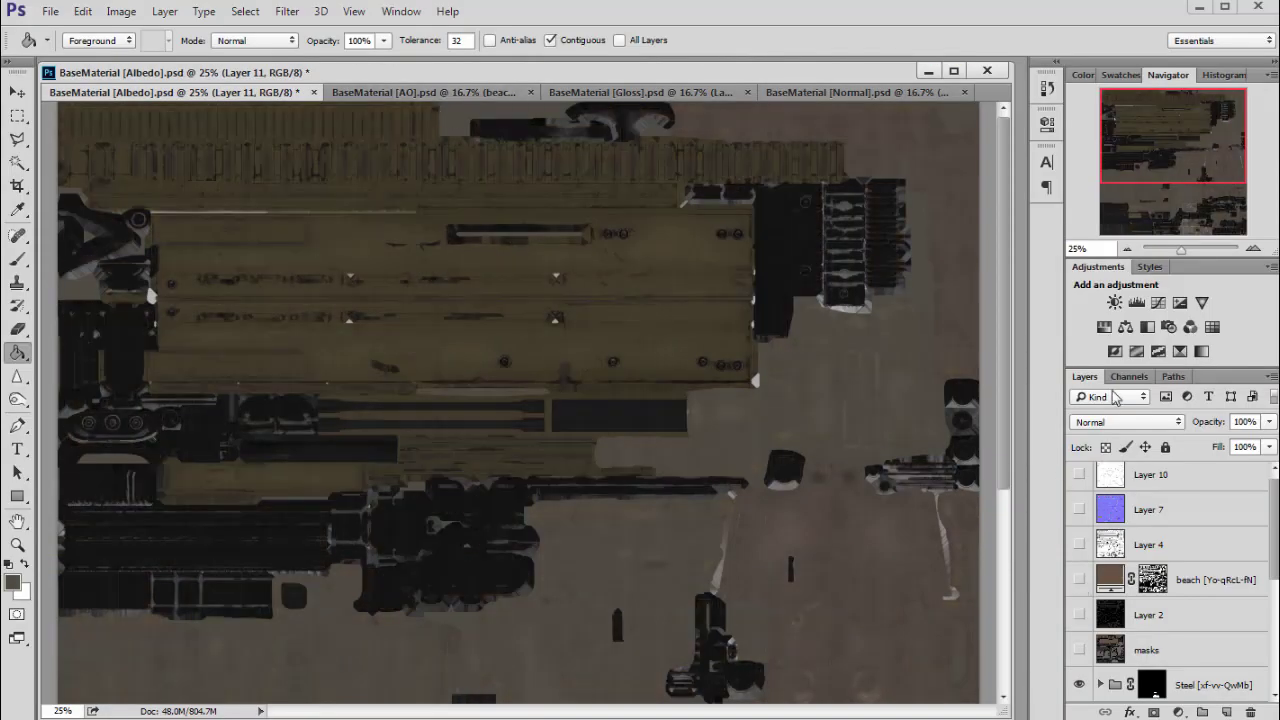
In BaseMaterial [Gloss].psd, change the Background fill layer's color to dark gray 262626.
{"action": "left_click", "coordinate": [422, 93]}
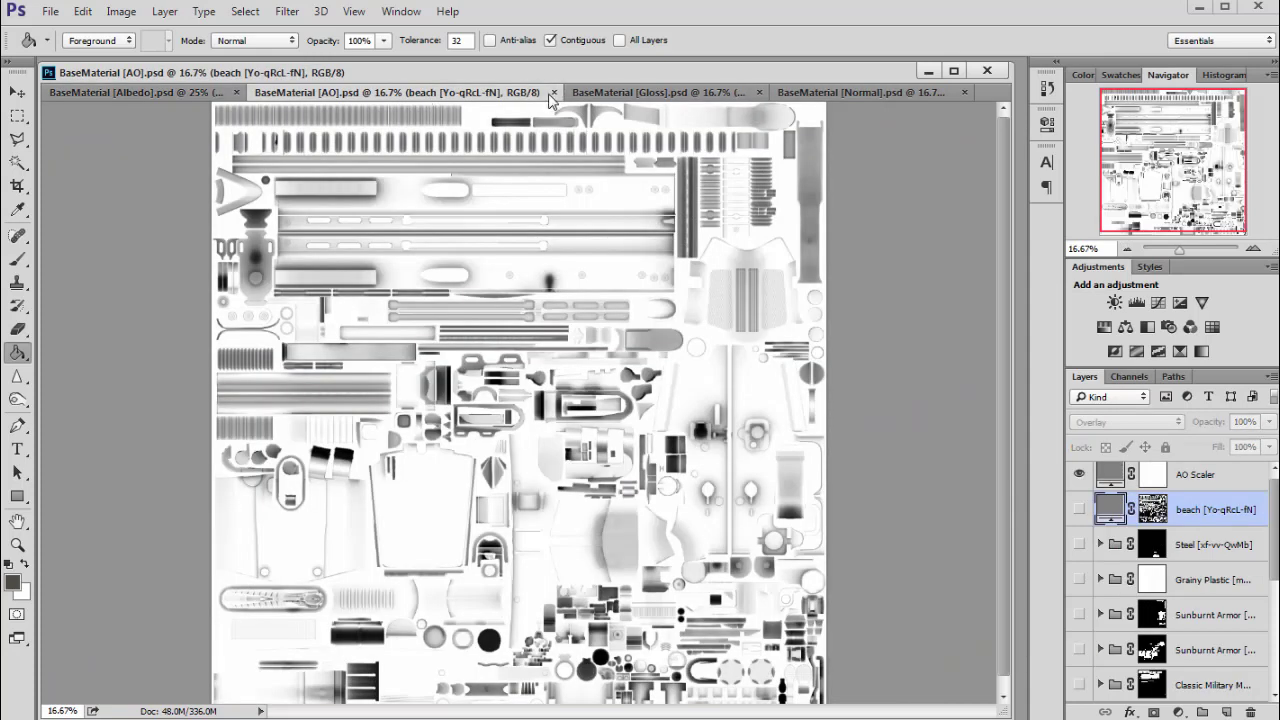
{"action": "left_click", "coordinate": [610, 94]}
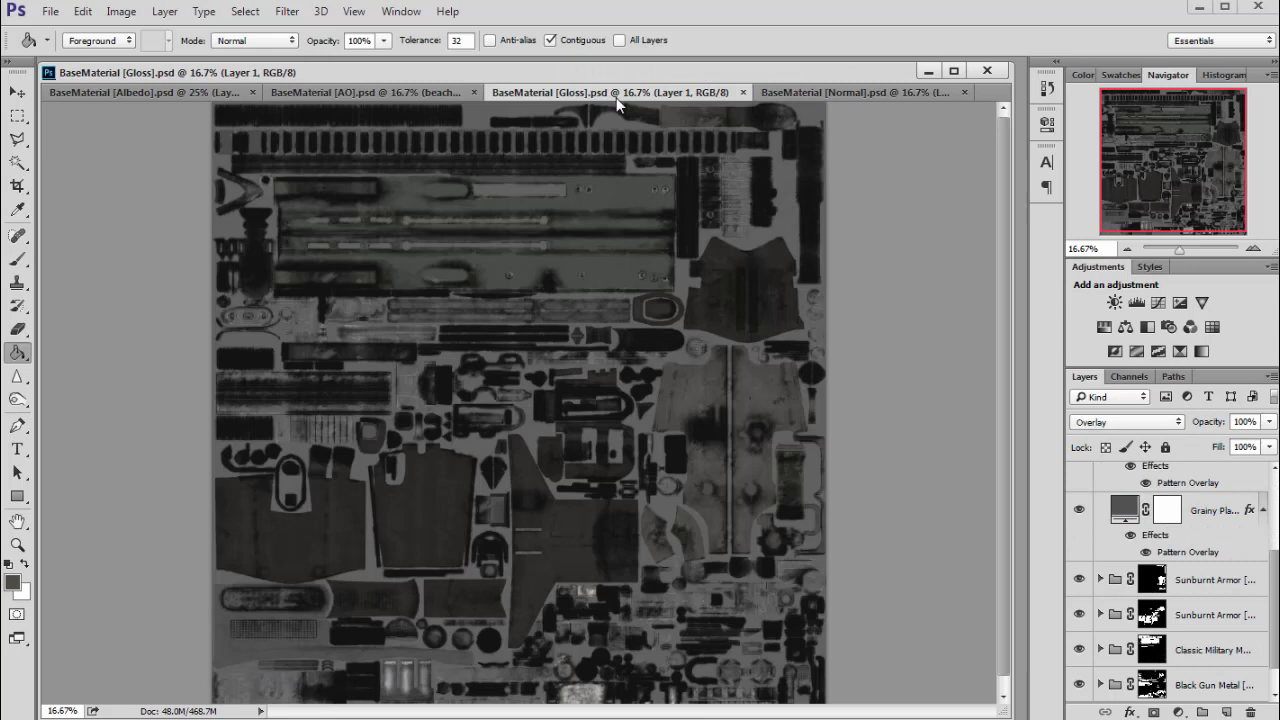
{"action": "left_click", "coordinate": [1167, 213]}
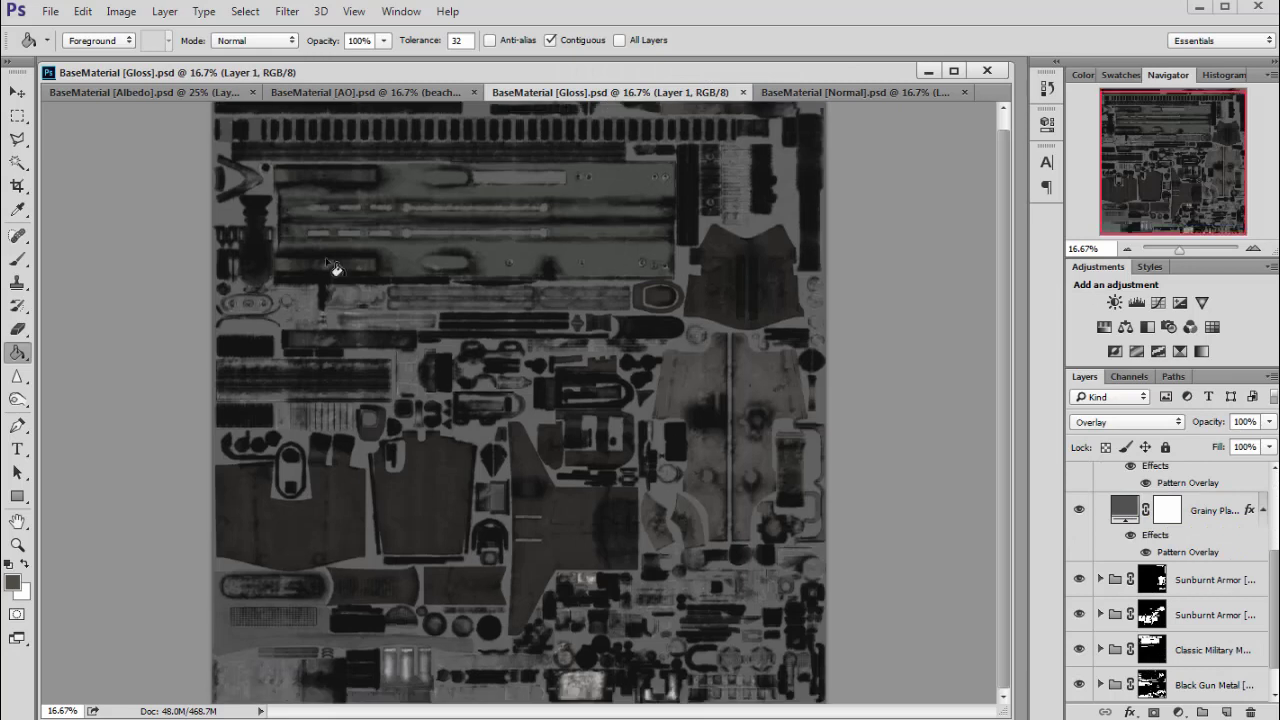
{"action": "scroll", "coordinate": [1207, 635], "scroll_direction": "down", "scroll_amount": 1}
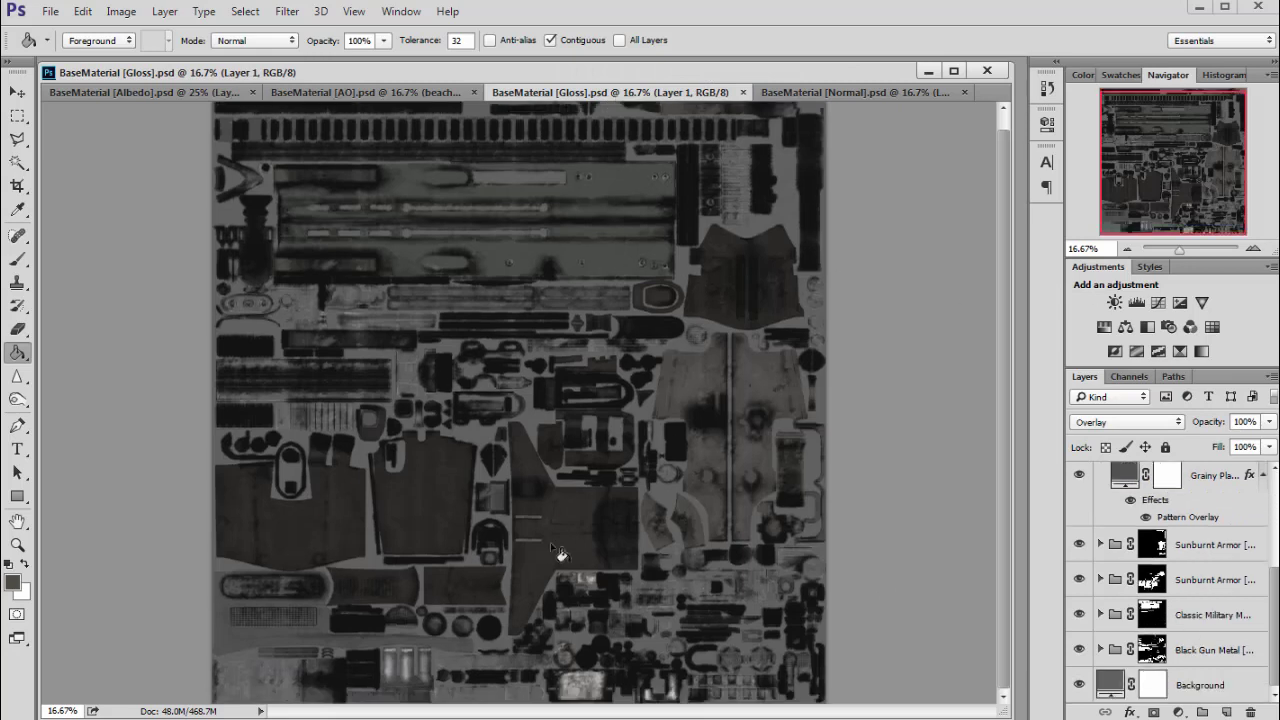
{"action": "double_click", "coordinate": [1108, 686]}
{"action": "left_click_drag", "start_coordinate": [506, 192], "coordinate": [496, 214]}
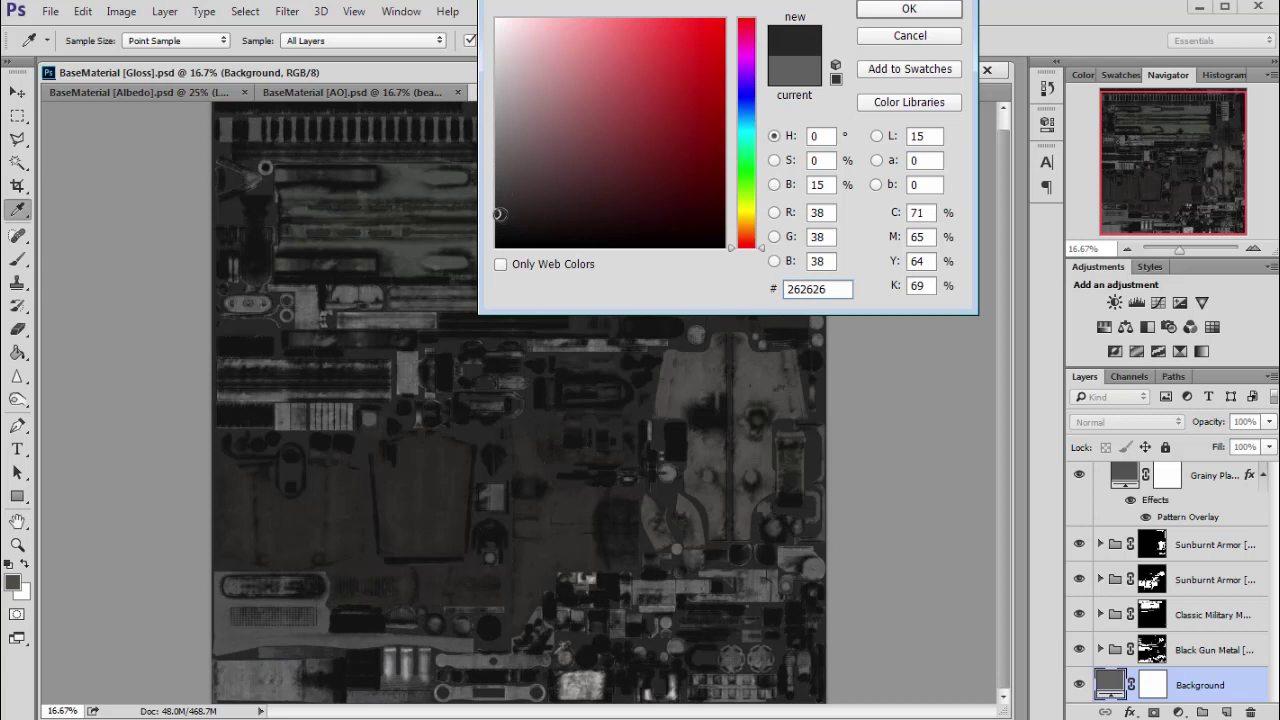
{"action": "left_click", "coordinate": [908, 10]}
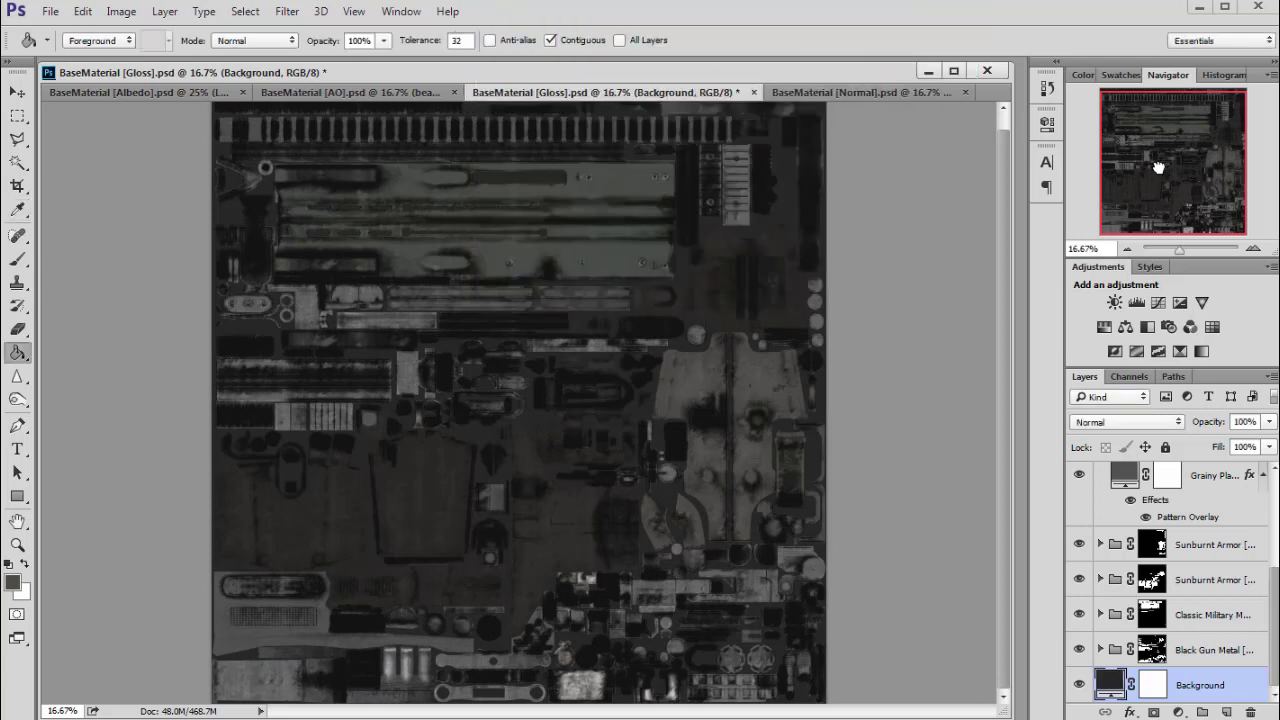
{"action": "mouse_move", "coordinate": [1154, 169]}
{"action": "left_mouse_down"}
{"action": "mouse_move", "coordinate": [1157, 138]}
{"action": "mouse_move", "coordinate": [1152, 212]}
{"action": "mouse_move", "coordinate": [1151, 147]}
{"action": "left_mouse_up"}
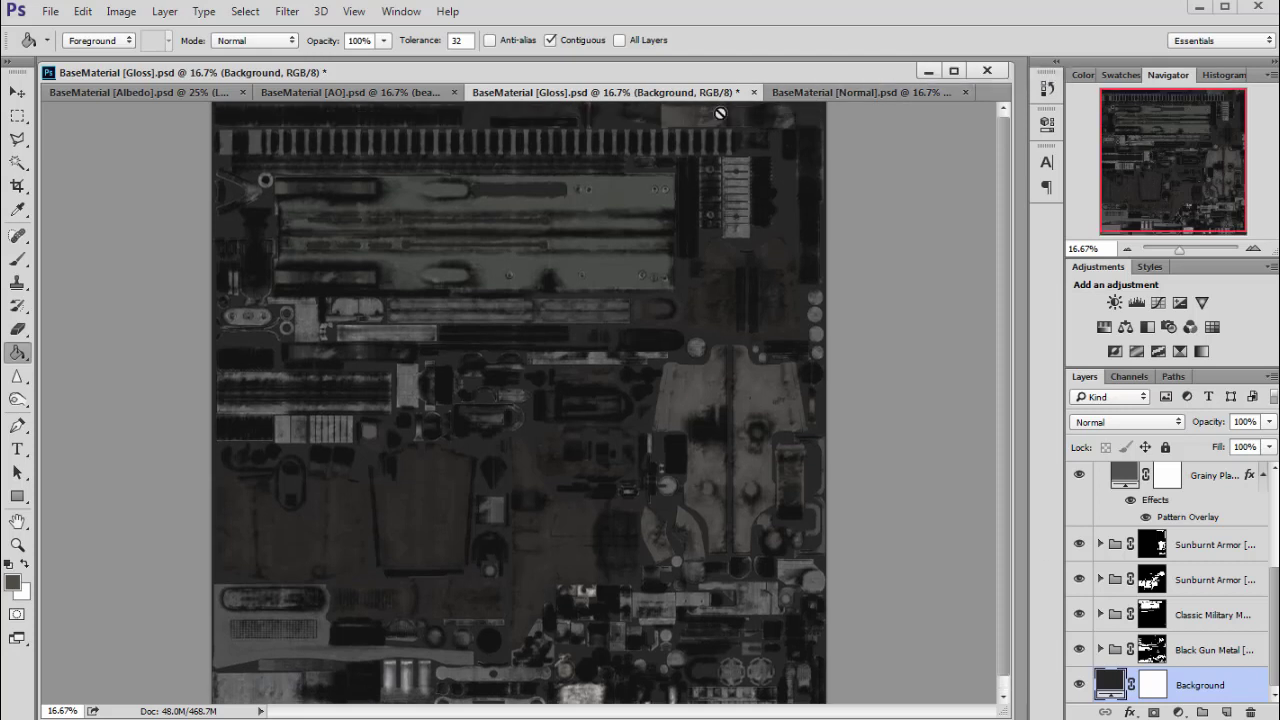